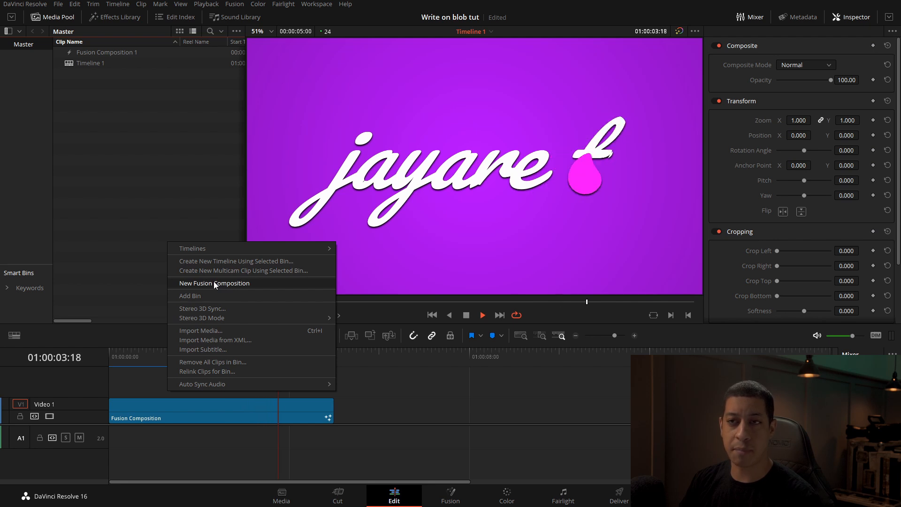
Open the timeline's composition on the Fusion page and hide the clip thumbnails to make room for the node graph.
left_click(100, 241)
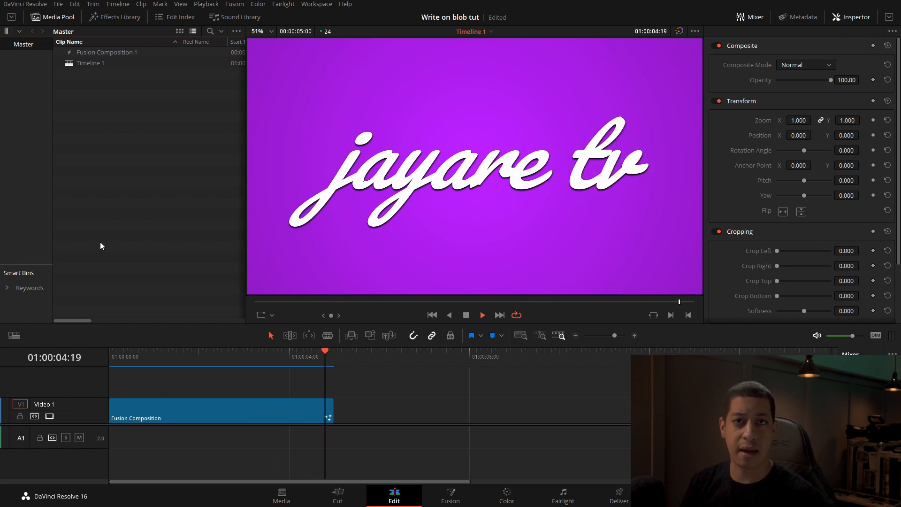
left_click(449, 497)
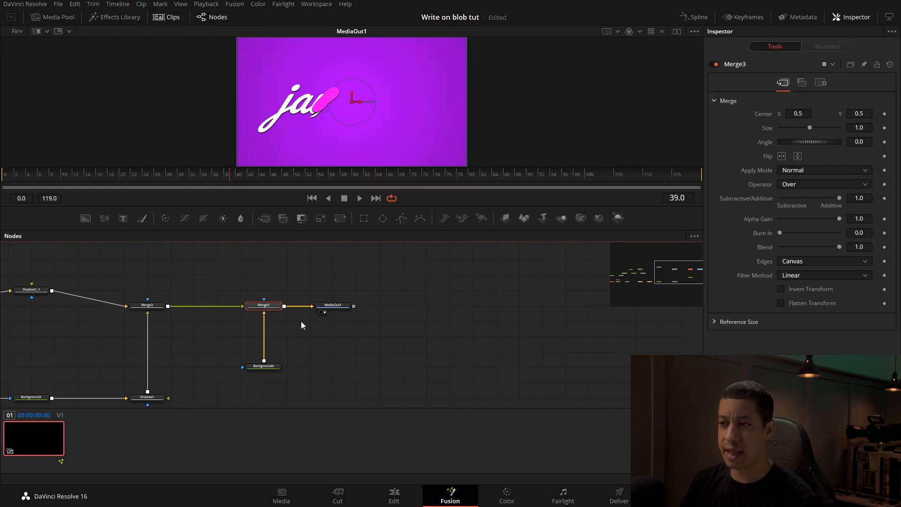
left_click_drag(447, 293, 487, 291)
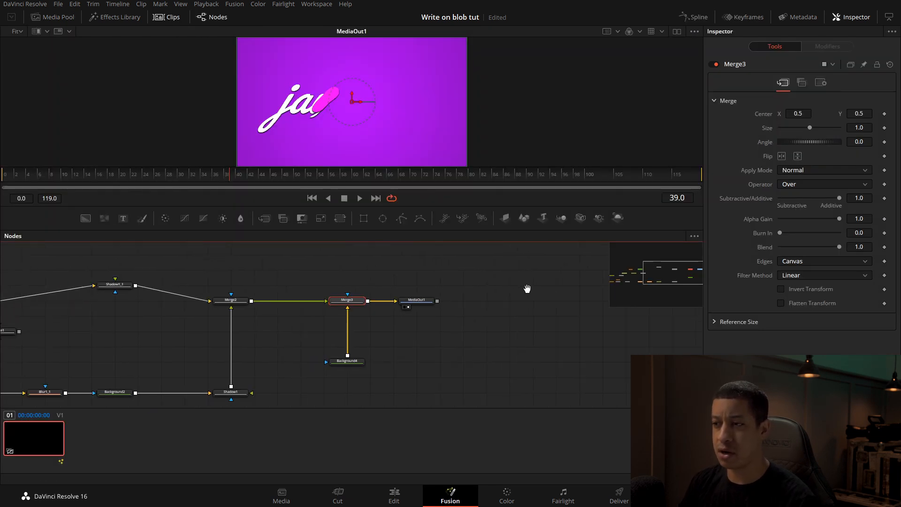
scroll(340, 319, "down", 7)
scroll(281, 325, "up", 5)
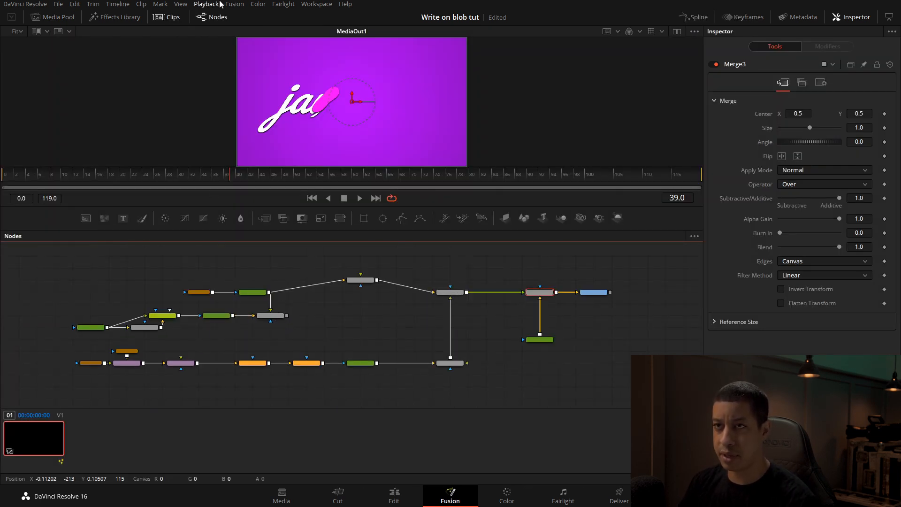
left_click(170, 18)
scroll(329, 366, "down", 4)
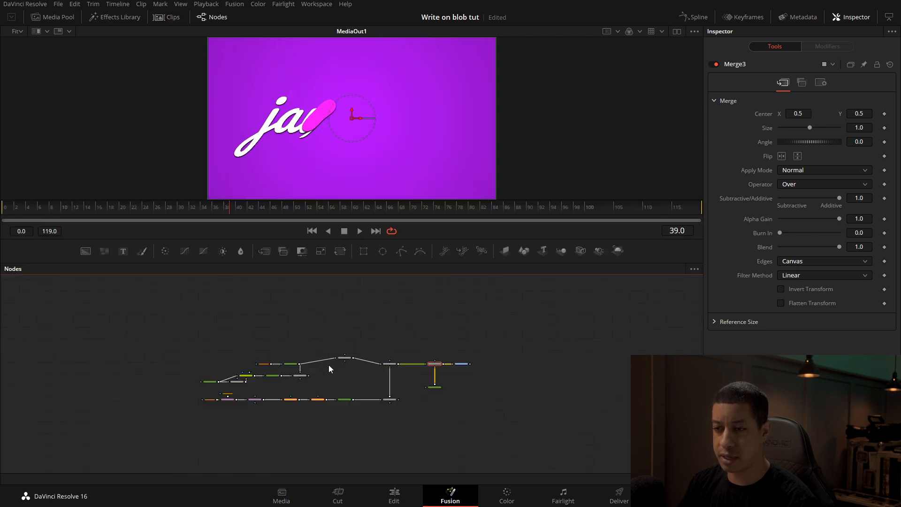
Show the Text1 node's output in the viewer.
scroll(330, 366, "up", 8)
left_click_drag(287, 403, 457, 324)
left_click_drag(429, 364, 510, 409)
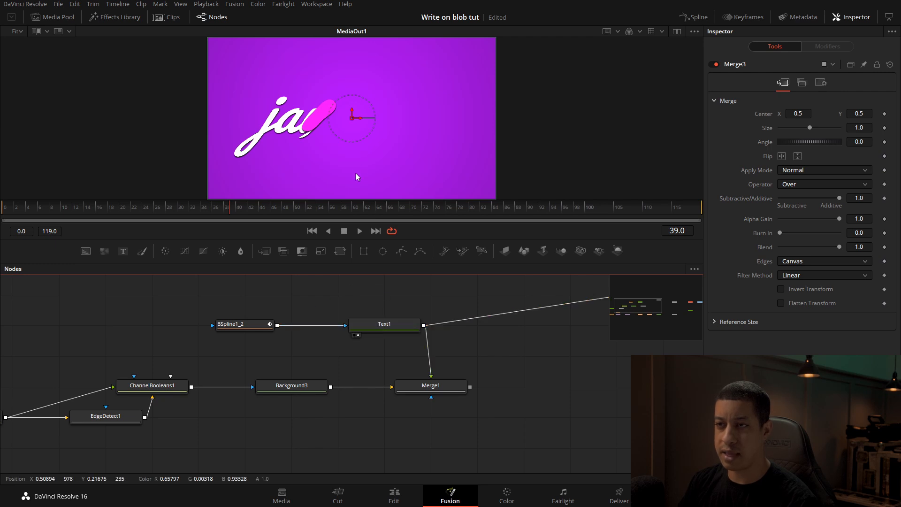
left_click(359, 335)
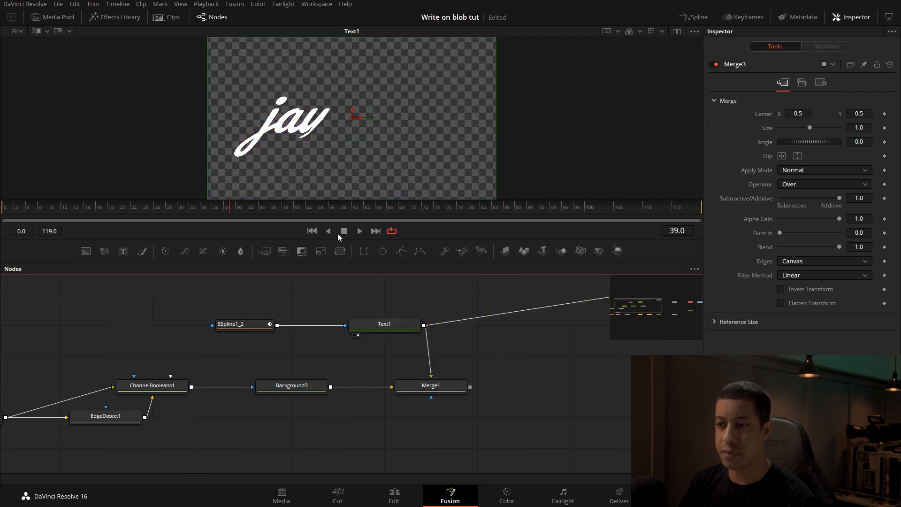
key("ctrl+k")
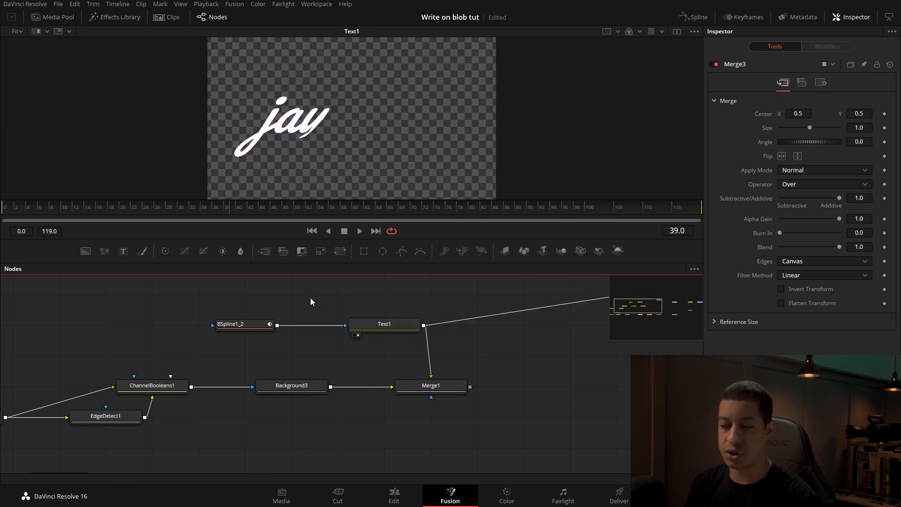
Add a trial Text+ node to the composition and delete it.
key("shift+space")
type("tex")
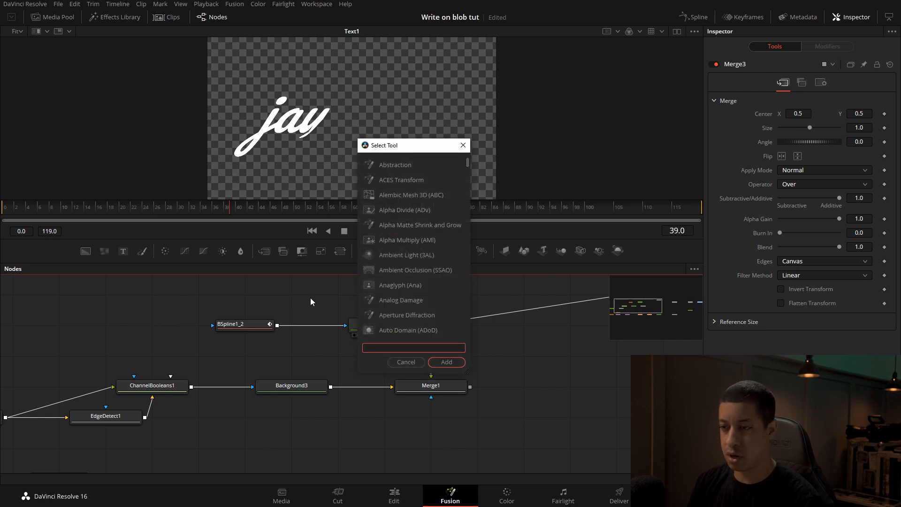
type("t")
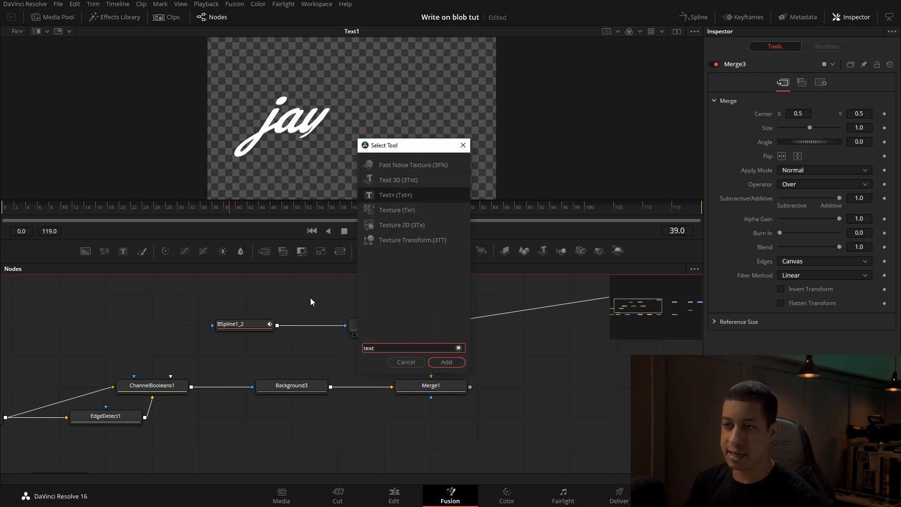
key("Return")
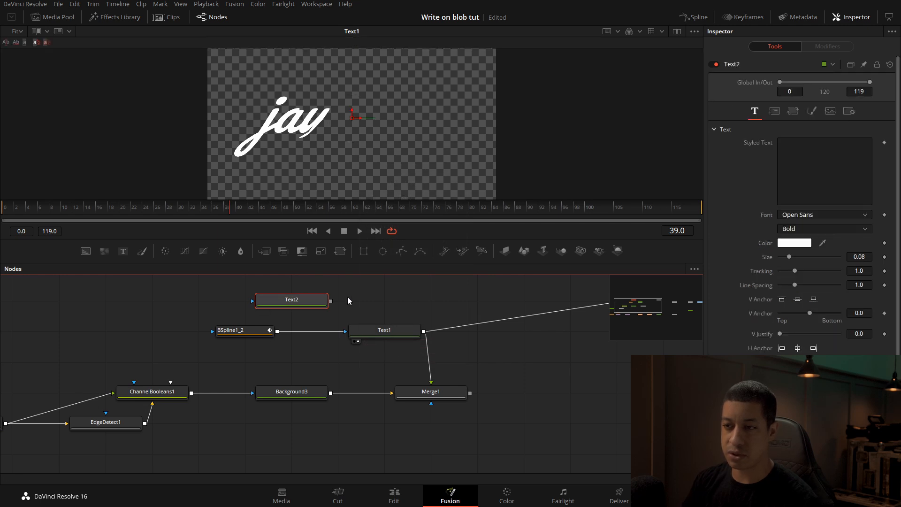
key("Delete")
Switch to Google Fonts, preview the fonts with the custom text "jayare tv" and browse the list.
left_click(373, 337)
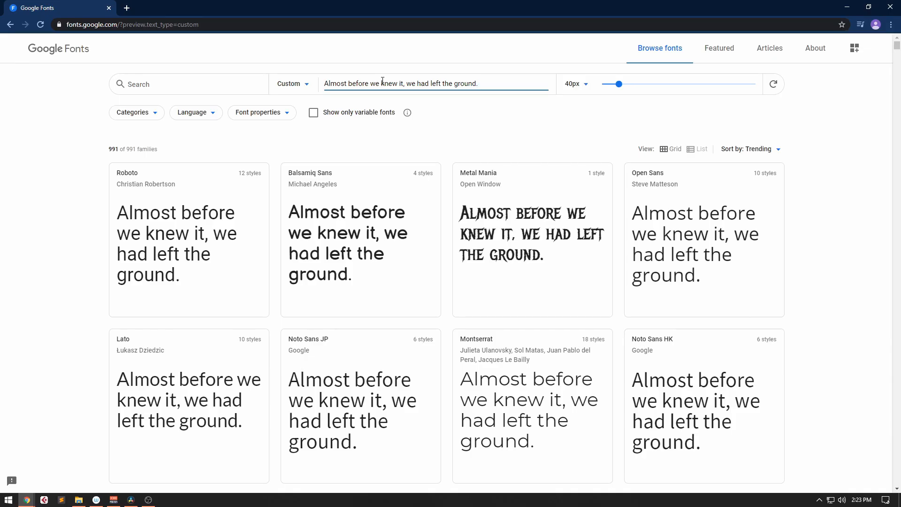
triple_click(382, 83)
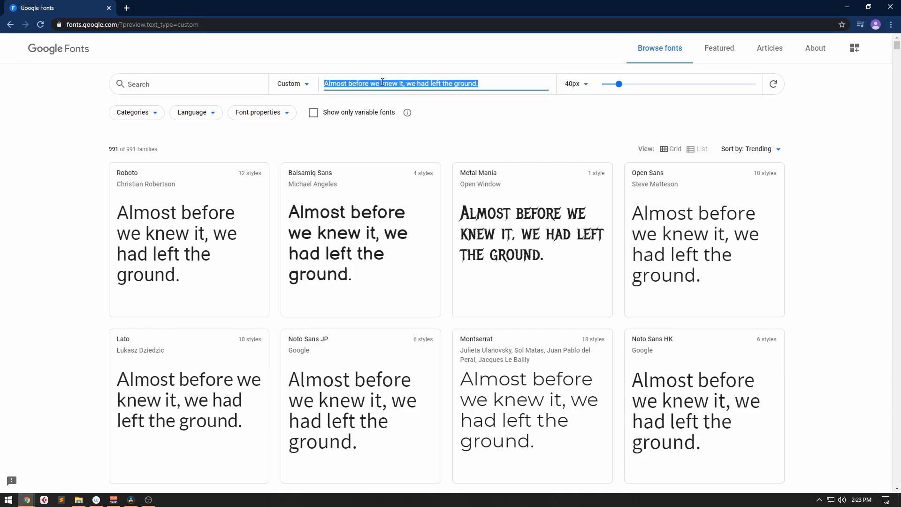
type("jayare tv")
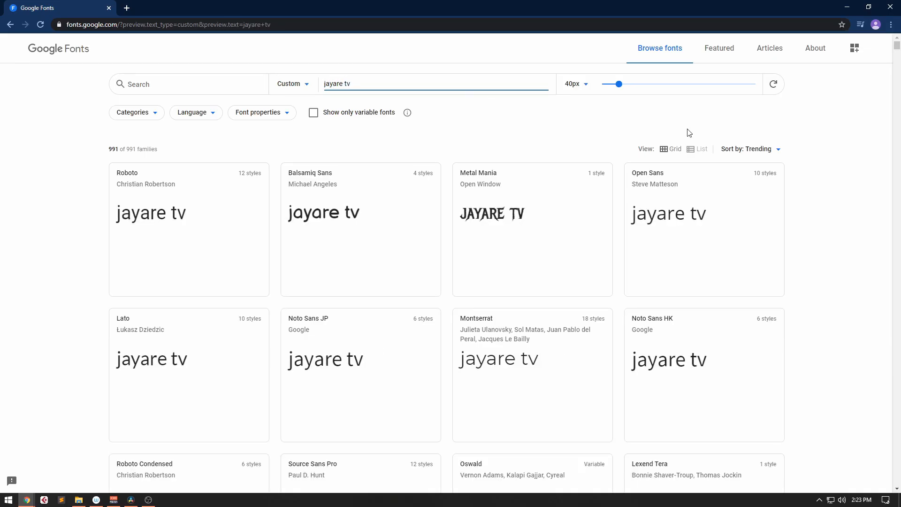
left_click(868, 90)
left_click_drag(896, 52, 897, 84)
left_click(717, 196)
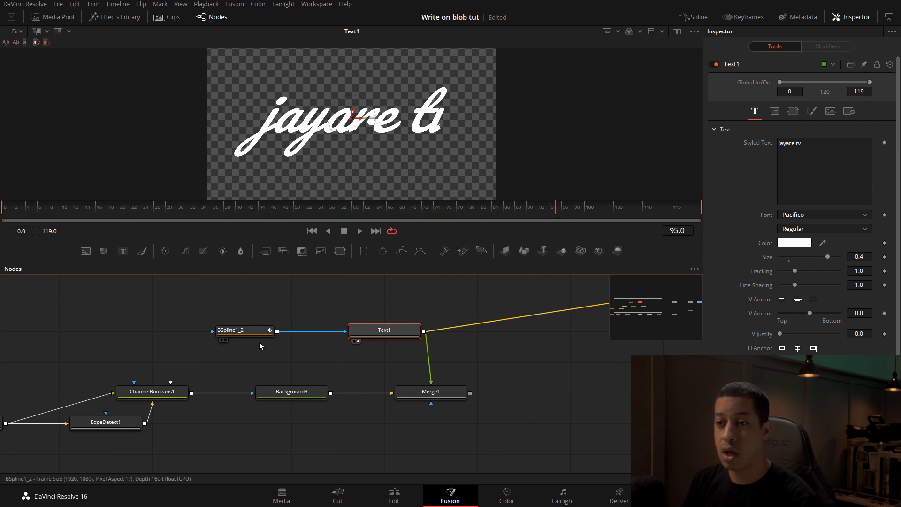
Add an unconnected B-Spline mask and trace the letter "j" into the start of the "a" with control points.
left_click(275, 315)
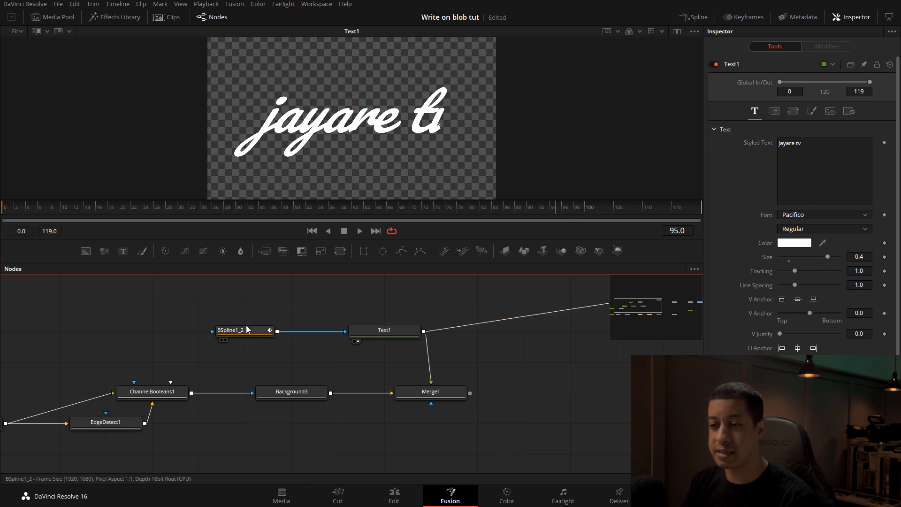
left_click(419, 252)
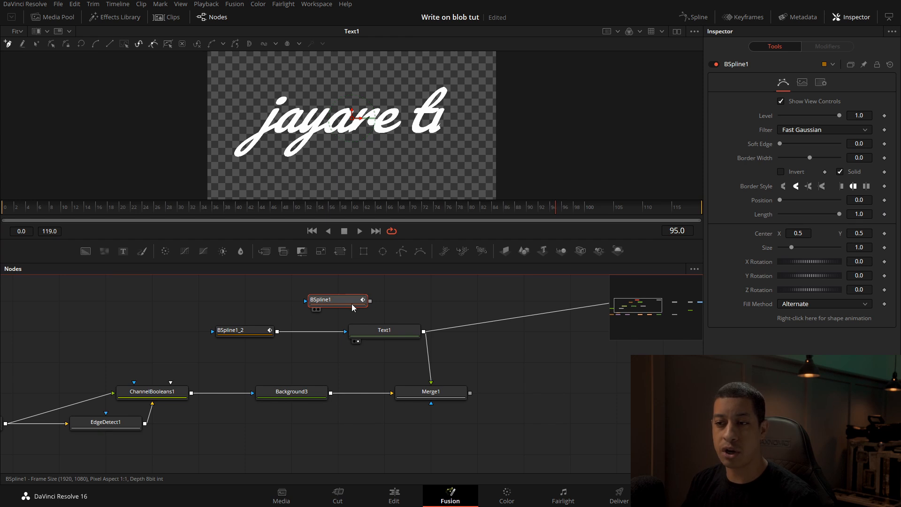
left_click(289, 87)
left_click(277, 114)
left_click(261, 137)
left_click(250, 151)
left_click(236, 150)
left_click(247, 142)
left_click(269, 130)
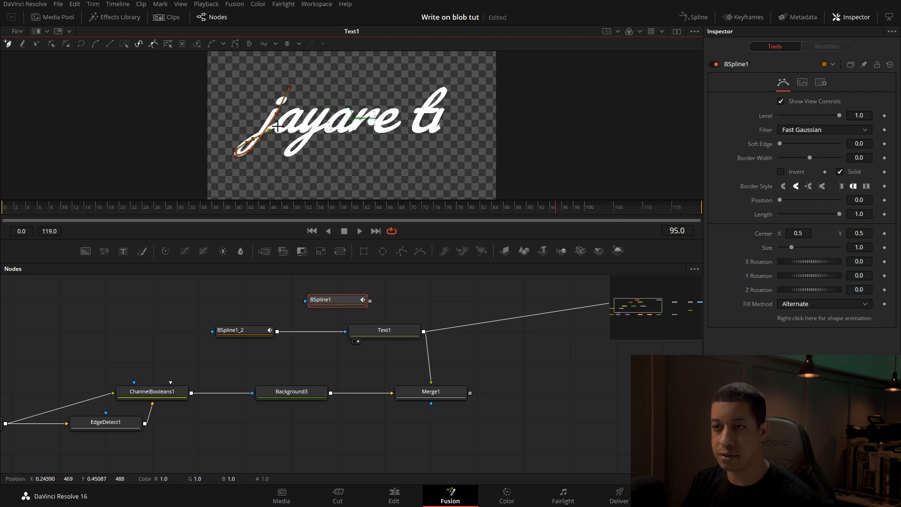
left_click(285, 116)
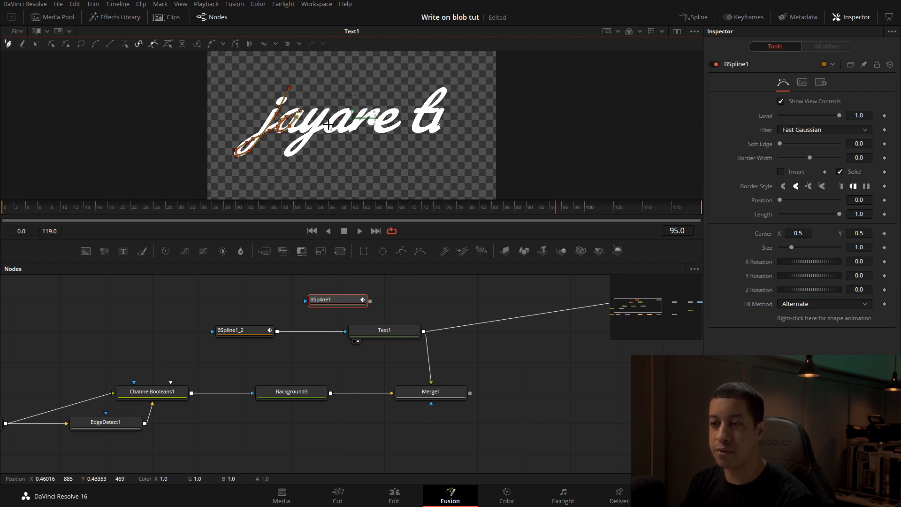
Examine up close how the traced B-Spline path follows the strokes of the "j" and "a".
scroll(295, 117, "up", 5)
scroll(292, 116, "down", 5)
scroll(287, 127, "up", 4)
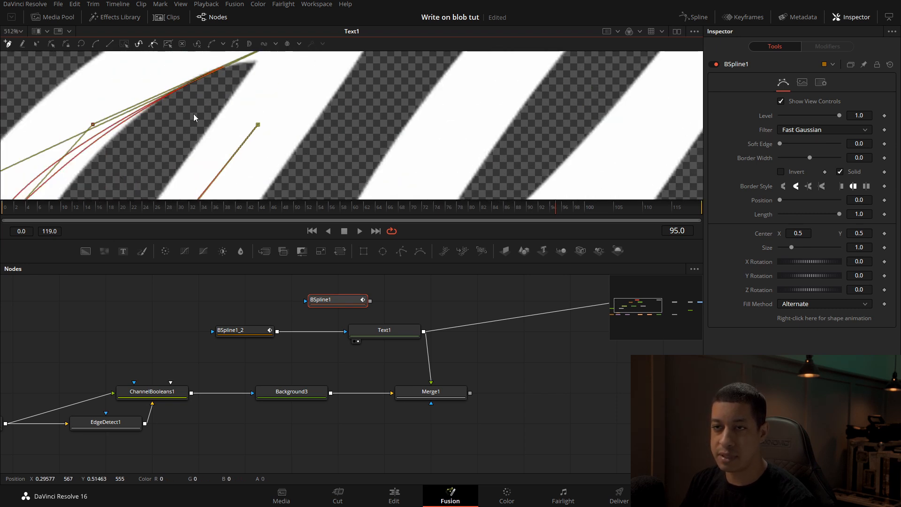
scroll(288, 129, "down", 4)
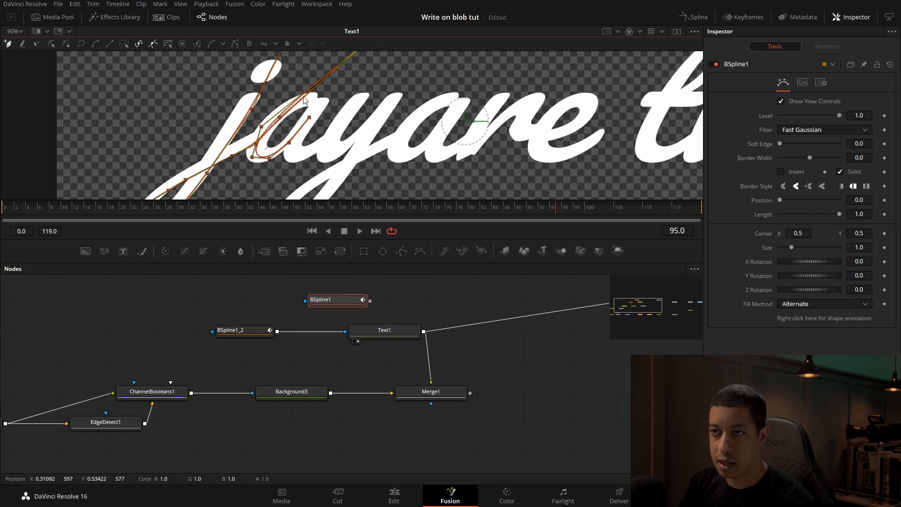
scroll(315, 91, "up", 6)
scroll(315, 90, "down", 1)
scroll(234, 161, "down", 1)
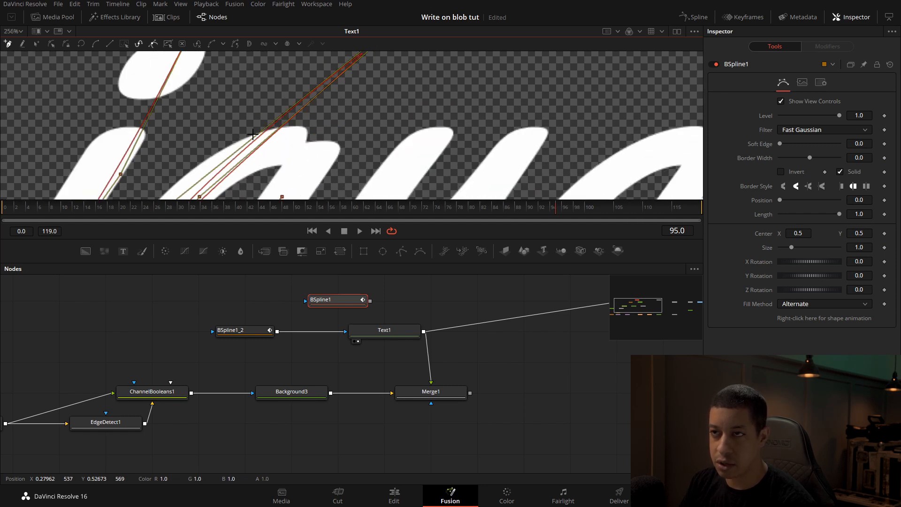
scroll(403, 136, "down", 1)
Add a Polygon mask and draw an open sample path with curved handles above and across the start of the lettering.
left_click_drag(380, 294, 381, 296)
scroll(327, 196, "down", 2)
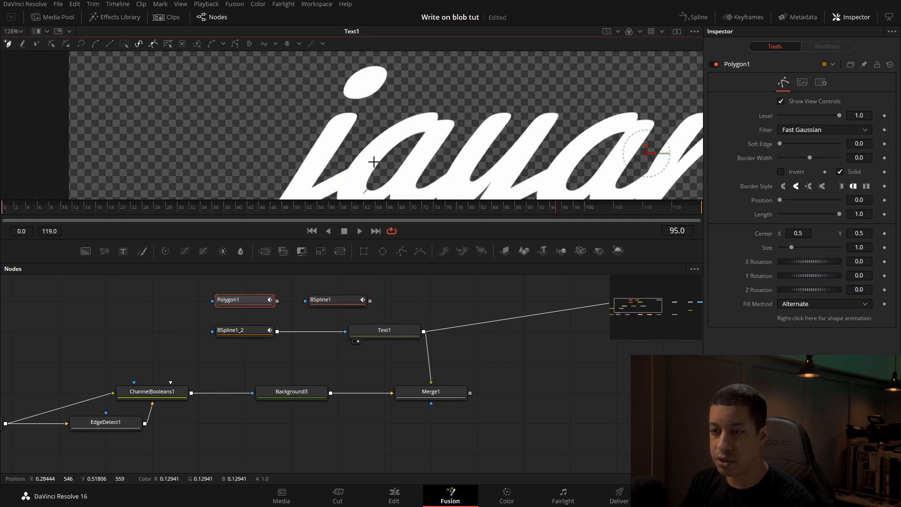
left_click(223, 113)
left_click(363, 81)
left_click_drag(402, 99, 422, 109)
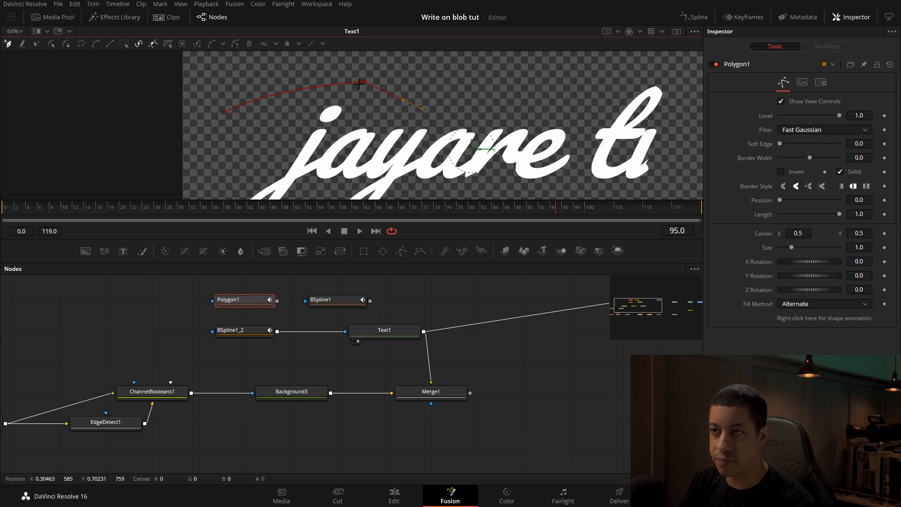
scroll(366, 85, "up", 1)
left_click(357, 124)
left_click_drag(288, 136, 255, 144)
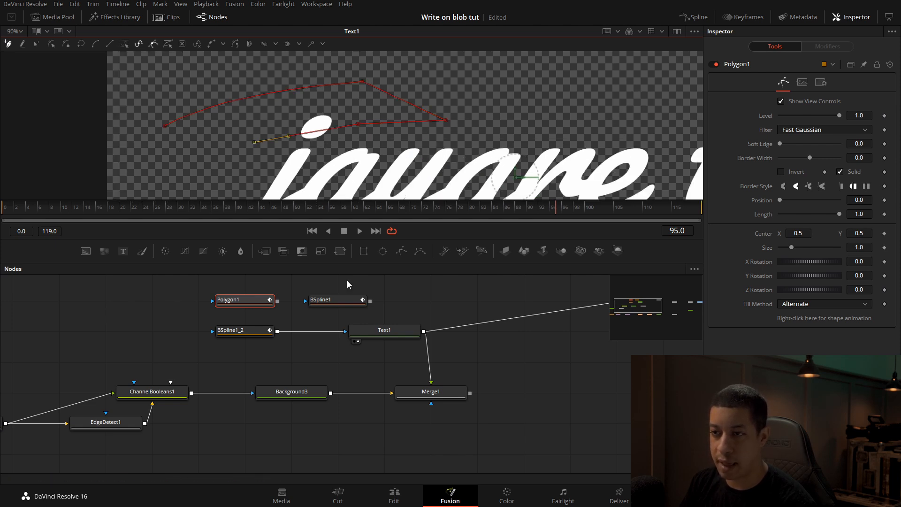
Add a second B-Spline mask, show it in the viewer and draw an open five-point curve.
left_click_drag(419, 251, 147, 309)
key("1")
left_click(213, 88)
left_click(419, 78)
left_click(390, 137)
left_click(214, 150)
left_click(181, 122)
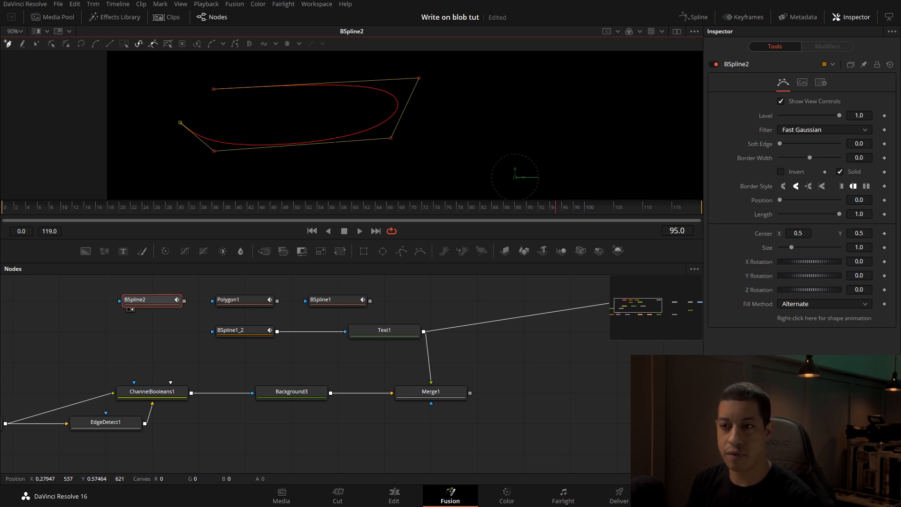
Delete the three sample masks BSpline2, Polygon1 and BSpline1.
key("Delete")
left_click_drag(383, 291, 231, 310)
key("Delete")
key("Delete")
Compare the outputs of Text1 and BSpline1_2 in the viewer, with the BSpline1_2 path overlaid on the text.
left_click_drag(392, 331, 336, 161)
scroll(432, 80, "down", 3)
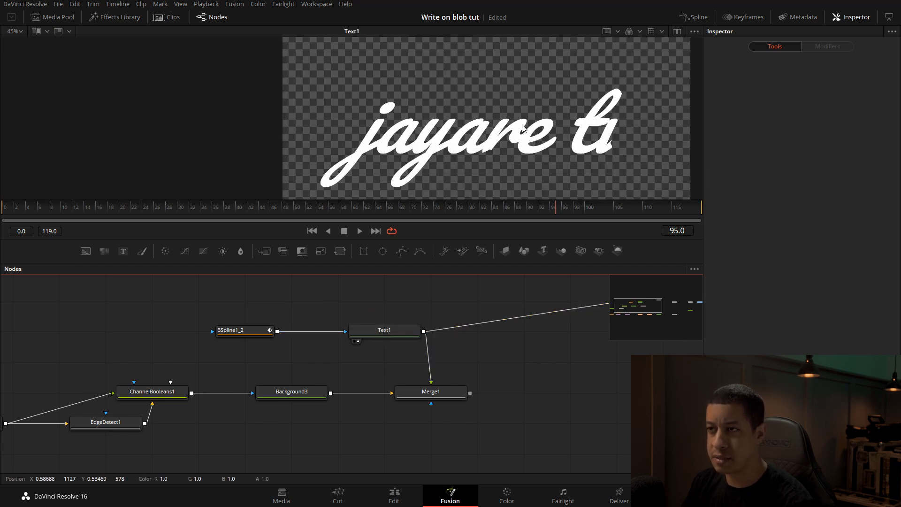
left_click(221, 339)
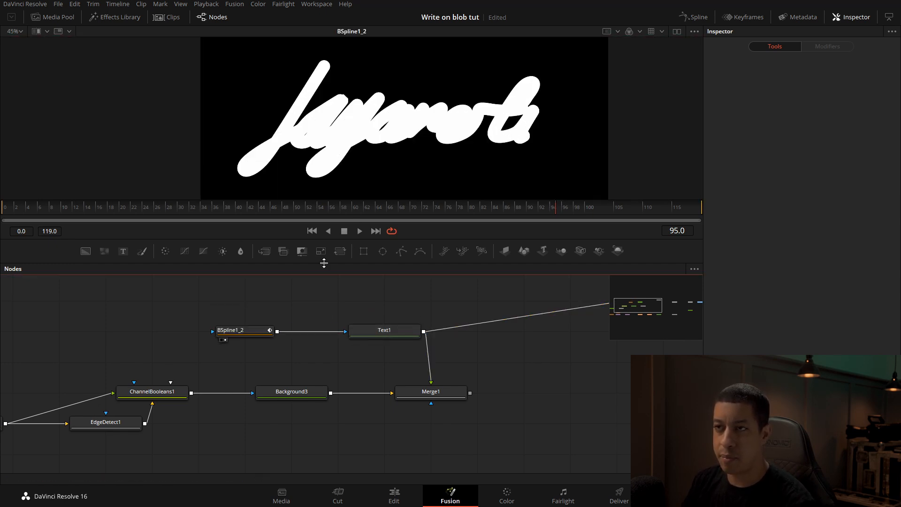
left_click(240, 331)
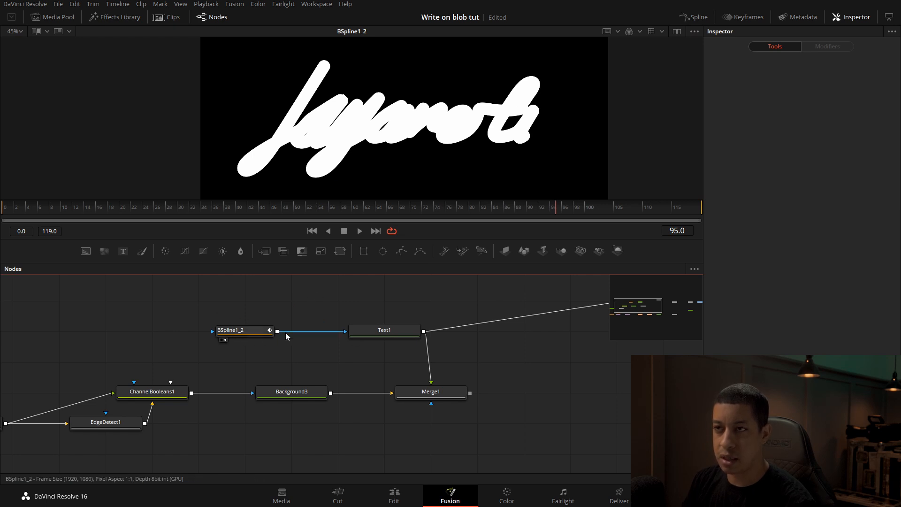
left_click(353, 341)
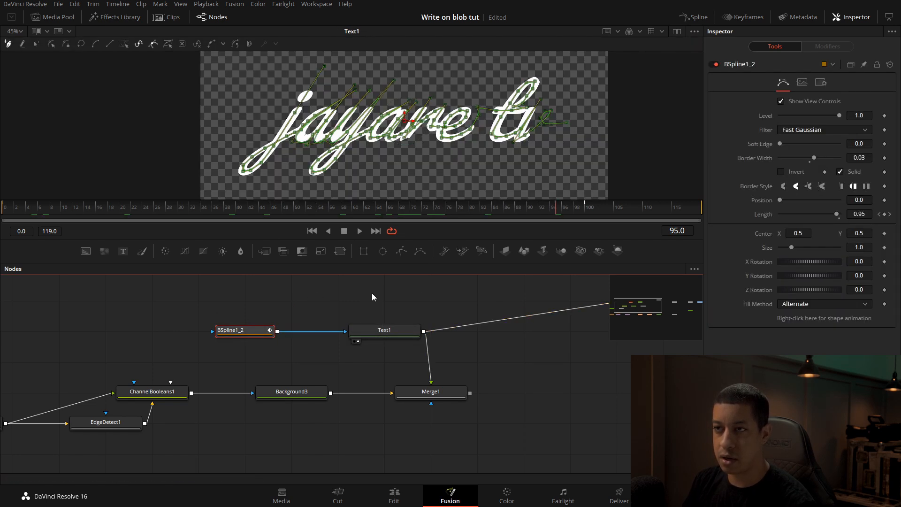
Enlarge the viewer, move to frame 105 and examine the BSpline1_2 path along the letters up close.
mouse_move(232, 344)
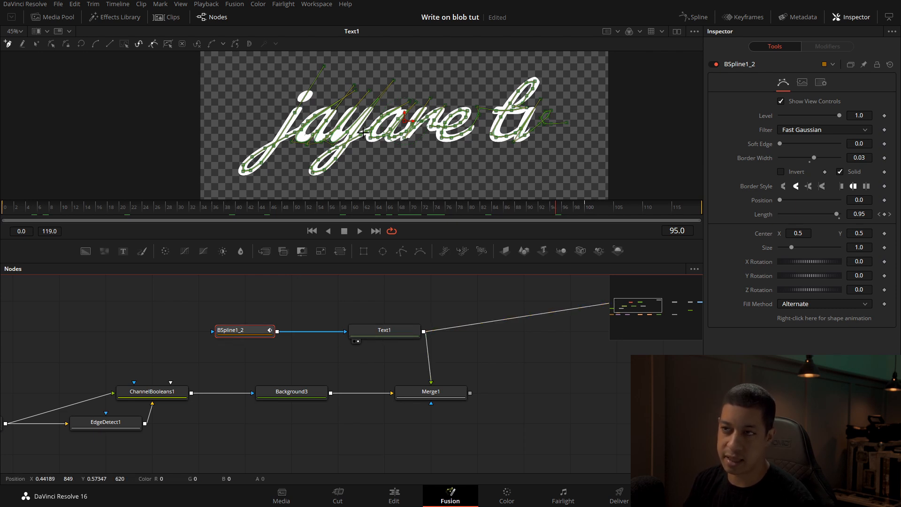
left_click_drag(461, 243, 467, 313)
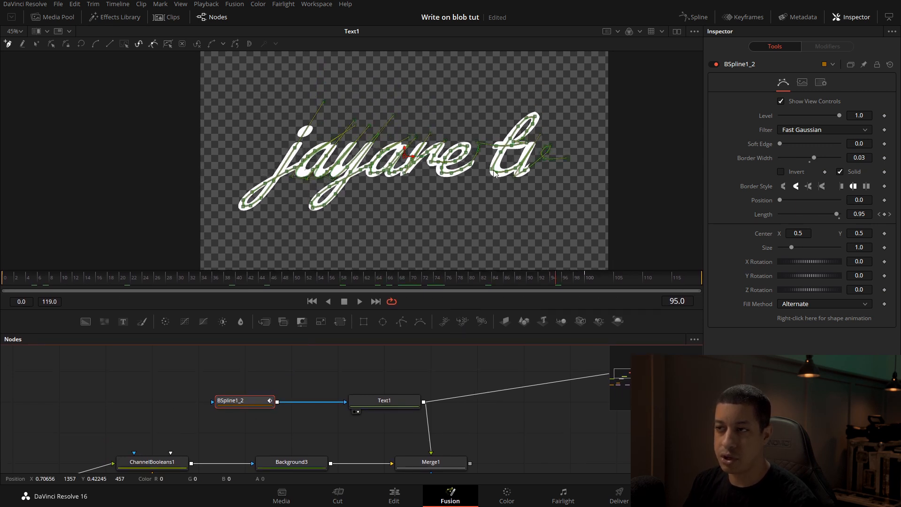
left_click_drag(556, 275, 613, 281)
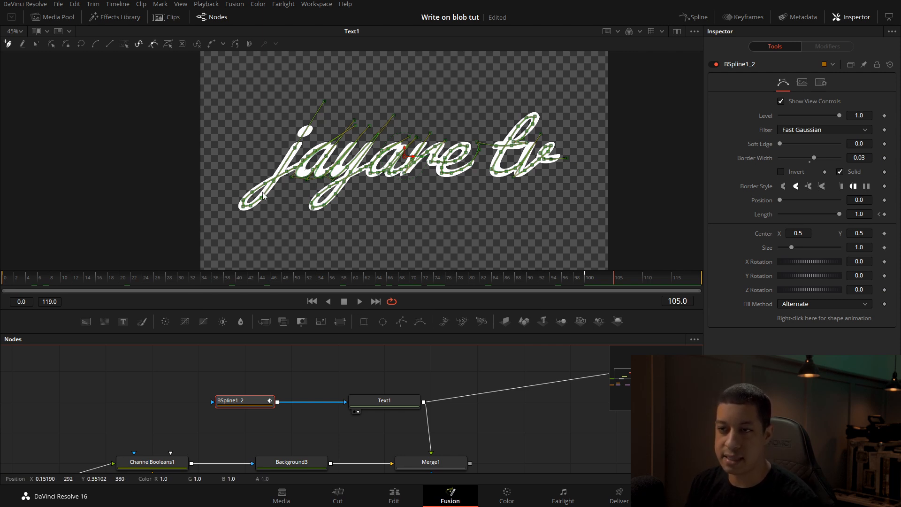
scroll(263, 196, "up", 2)
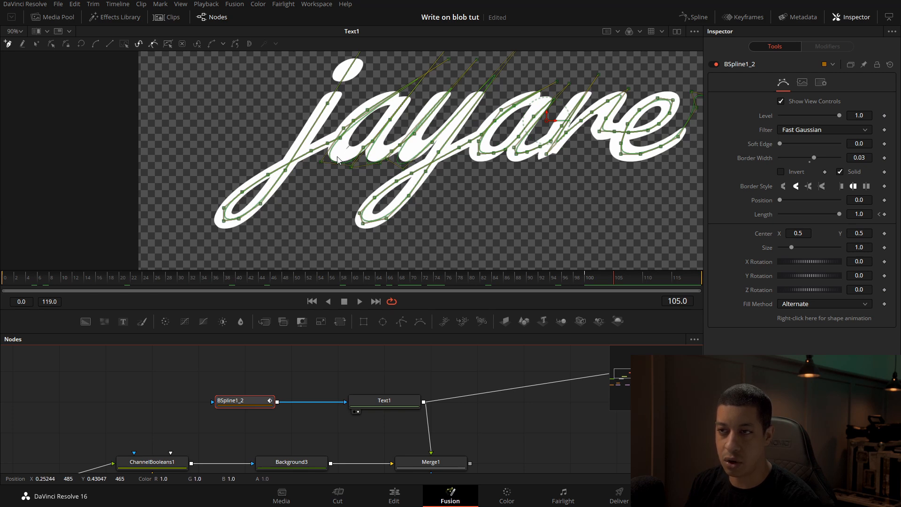
scroll(333, 167, "up", 2)
scroll(395, 136, "down", 2)
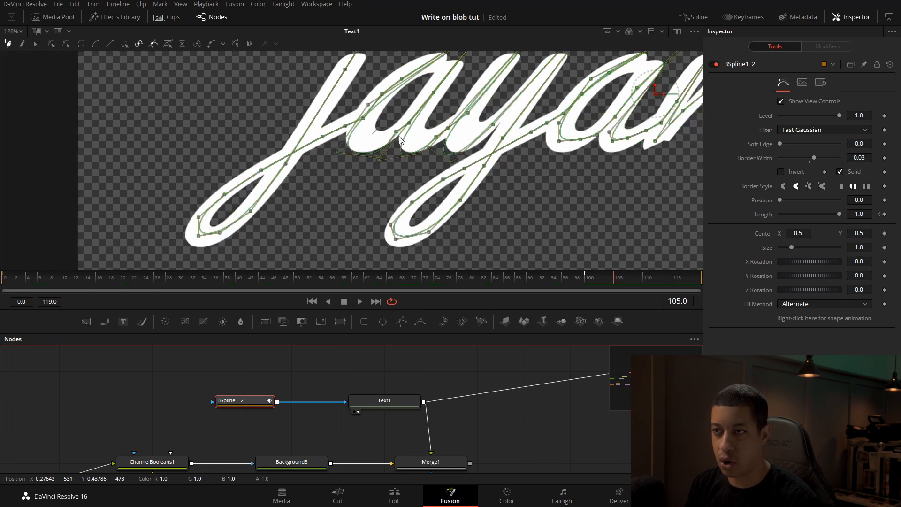
Fit the whole Text1 output in the viewer, examine its effect mask connection from BSpline1_2 and return to frame 0.
scroll(532, 223, "down", 2)
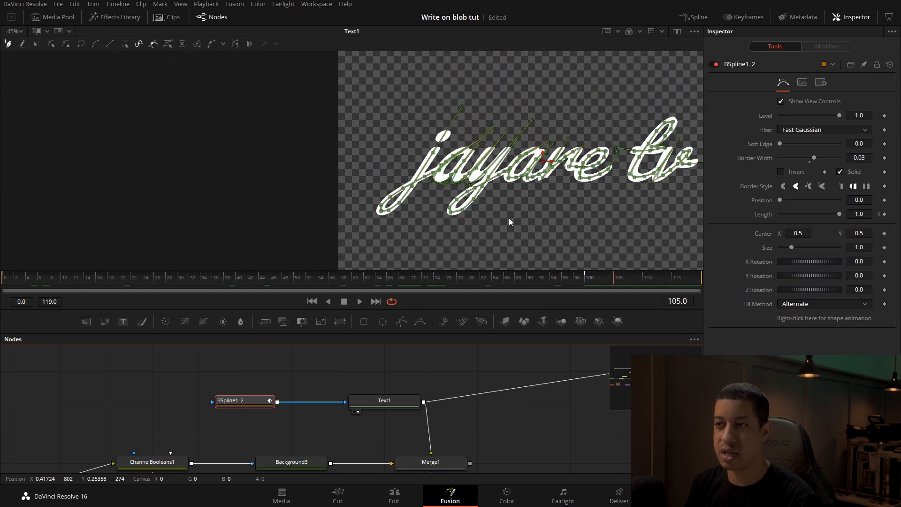
left_click_drag(528, 221, 381, 216)
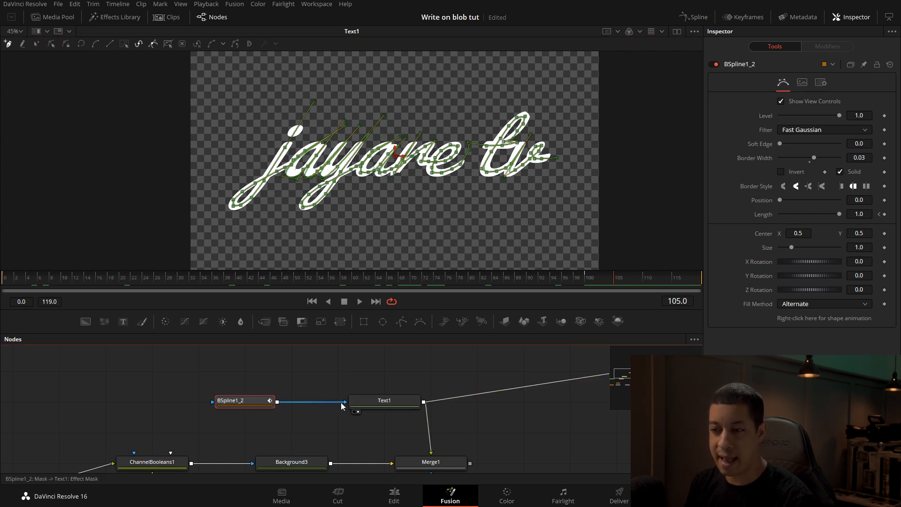
left_click_drag(349, 400, 348, 402)
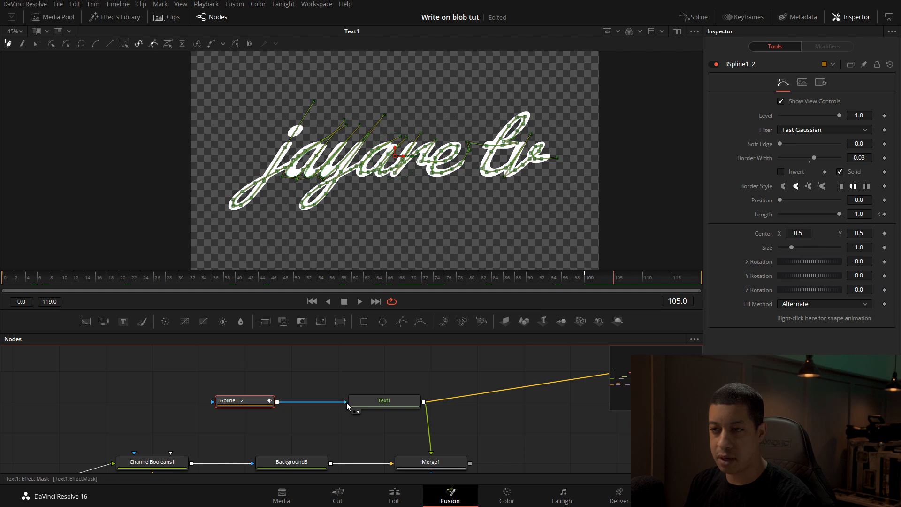
left_click_drag(91, 281, 3, 282)
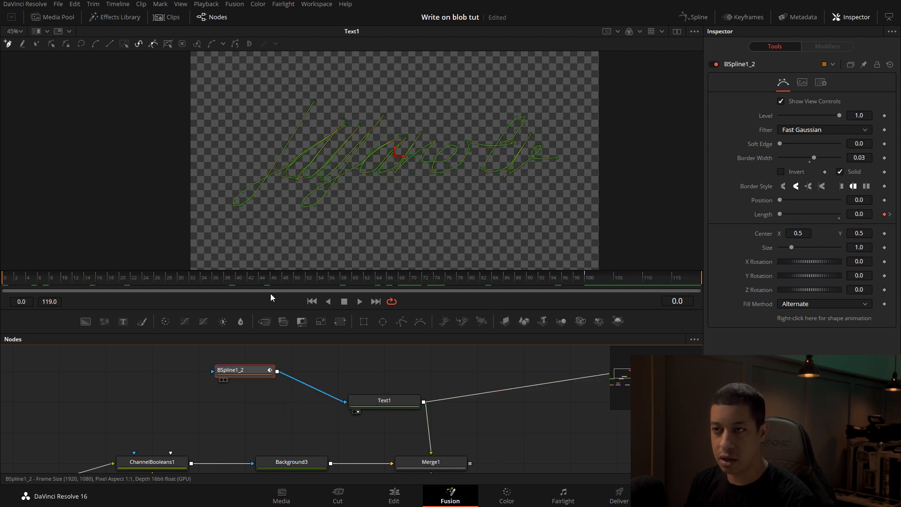
Show BSpline1_2 in the viewer, check its Length animation at frames 0 and 100, and play it back to frame 59.
key("1")
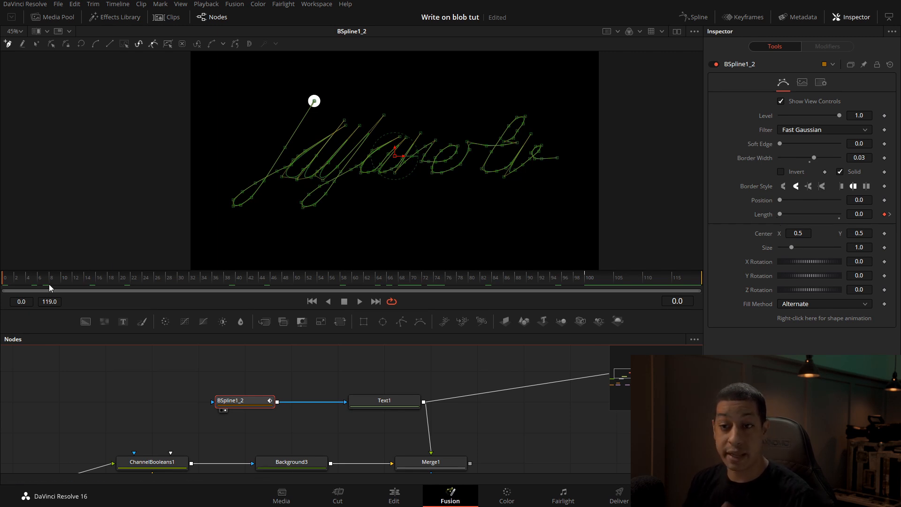
left_click_drag(33, 276, 604, 285)
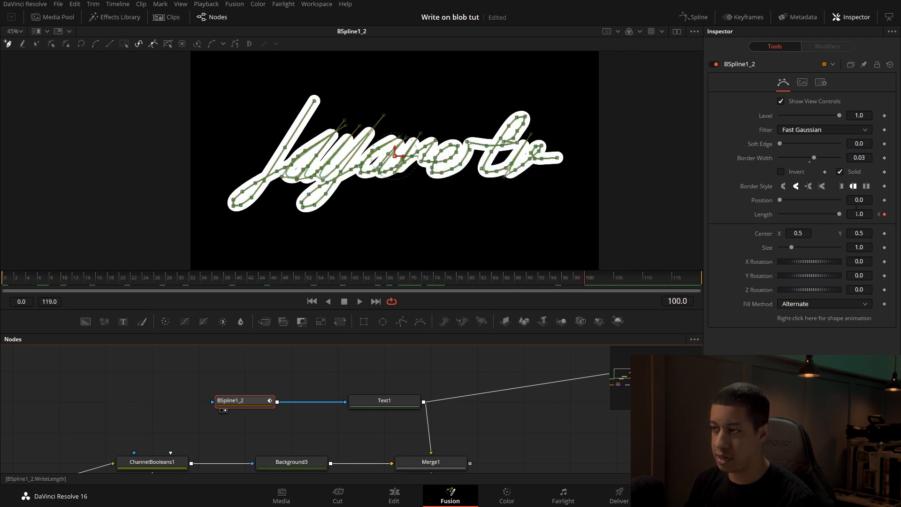
left_click_drag(577, 279, 8, 288)
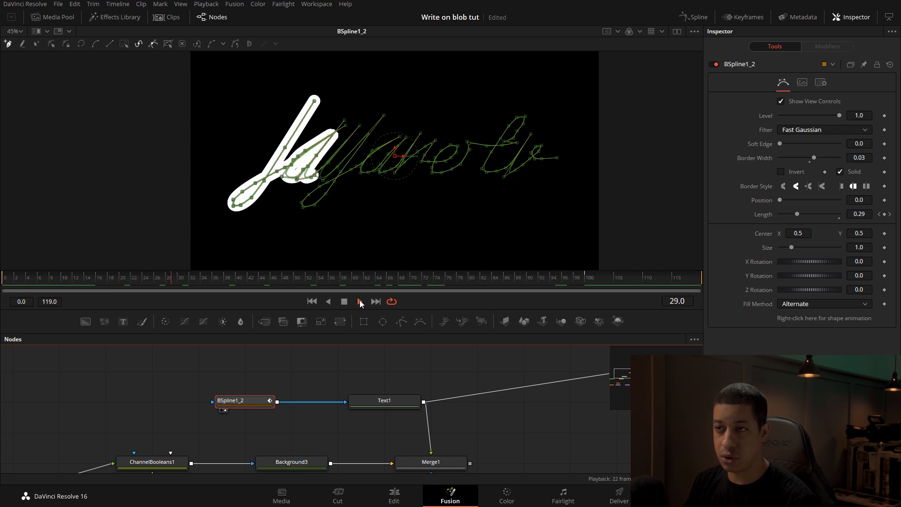
left_click(344, 302)
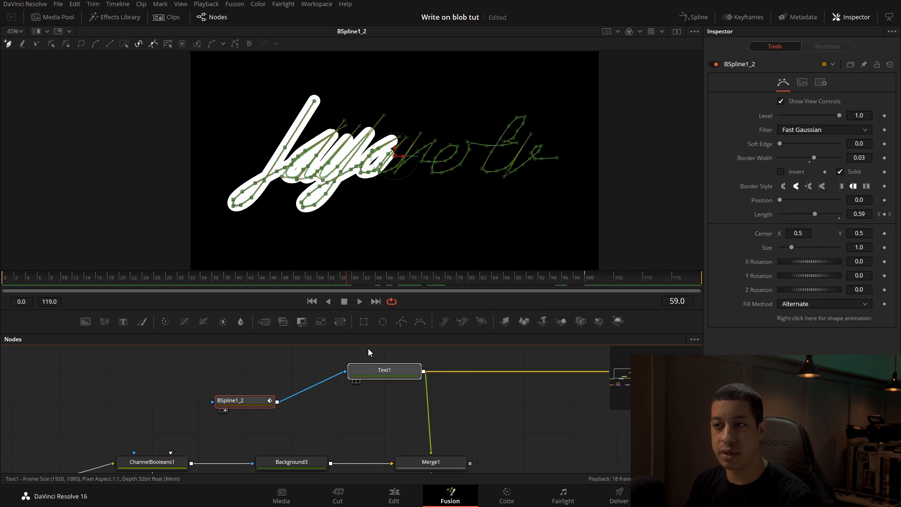
Set up dual viewers with BSpline1_2 in the first and Text1 in the second.
key("1")
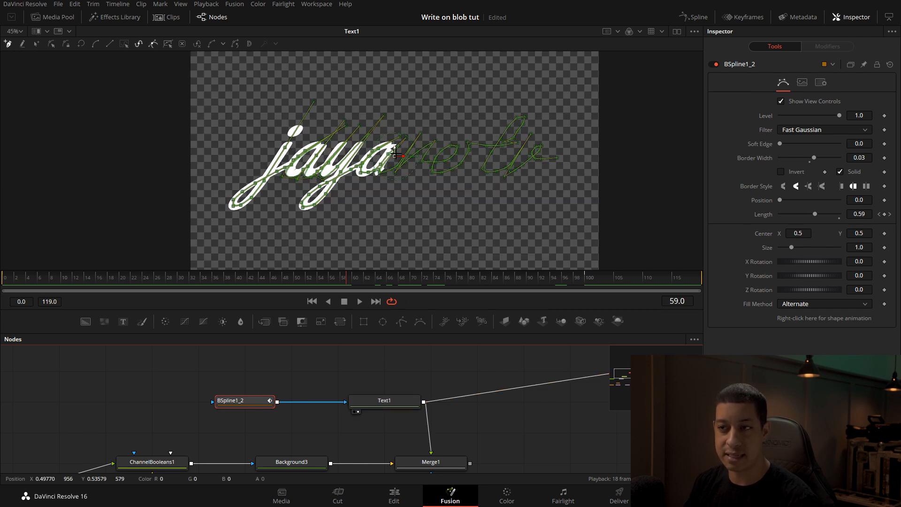
left_click(474, 229)
left_click(676, 32)
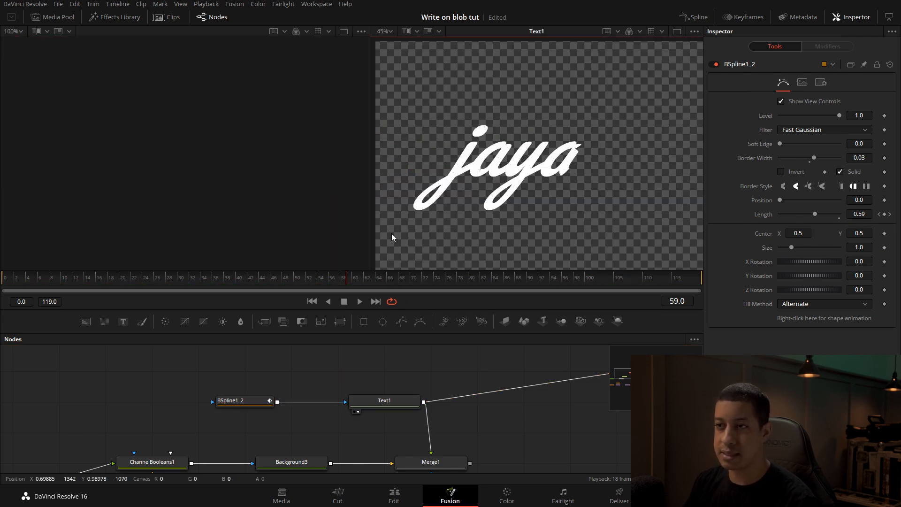
left_click_drag(242, 400, 185, 219)
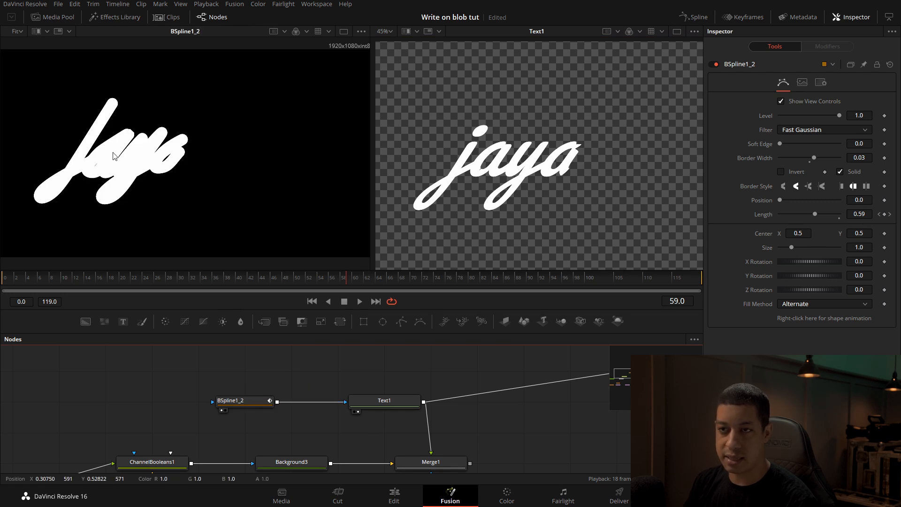
Play the write-on from frame 0 with the mask and text side by side, stopping at frame 64.
left_click(387, 402)
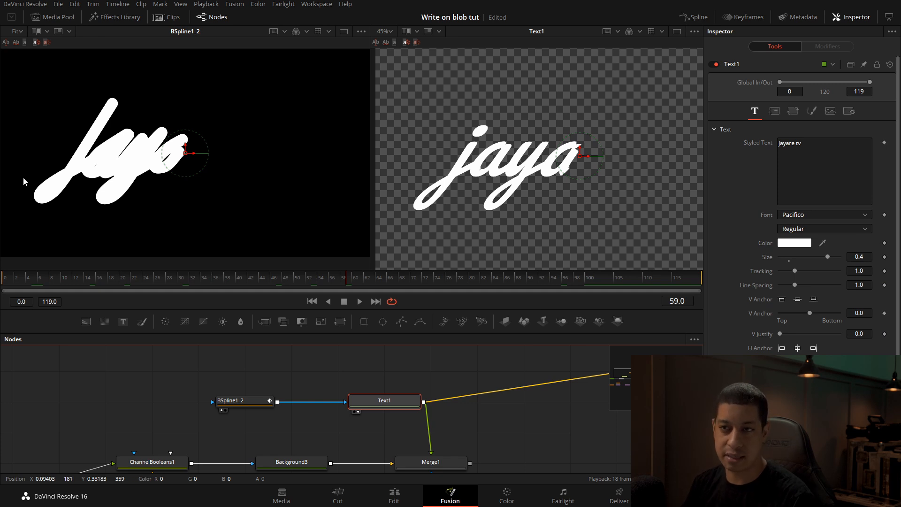
left_click(359, 380)
left_click_drag(157, 277, 2, 286)
left_click(359, 301)
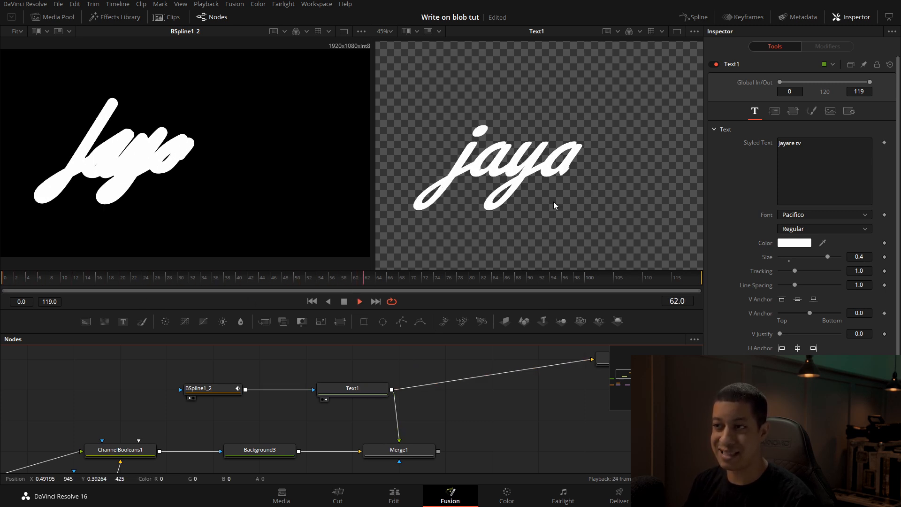
key("space")
Show BSpline1_1, the mask feeding pEmitter1, in the first viewer and bring up its settings.
left_click_drag(234, 450, 430, 311)
left_click_drag(193, 390, 483, 452)
left_click_drag(213, 437, 393, 450)
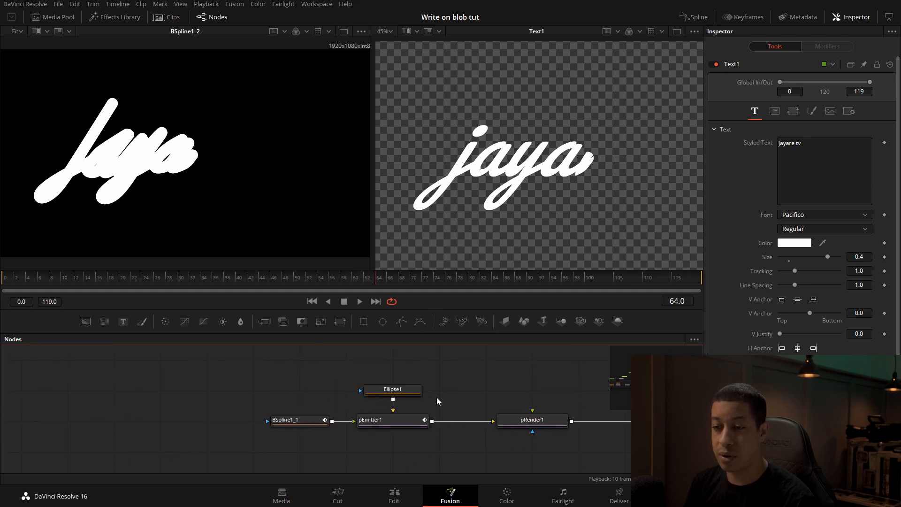
left_click_drag(429, 396, 400, 397)
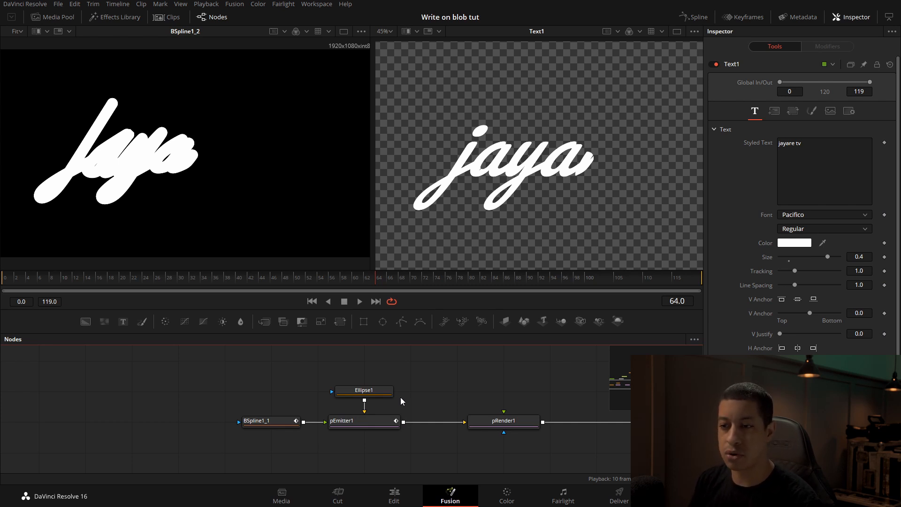
left_click(269, 425)
key("1")
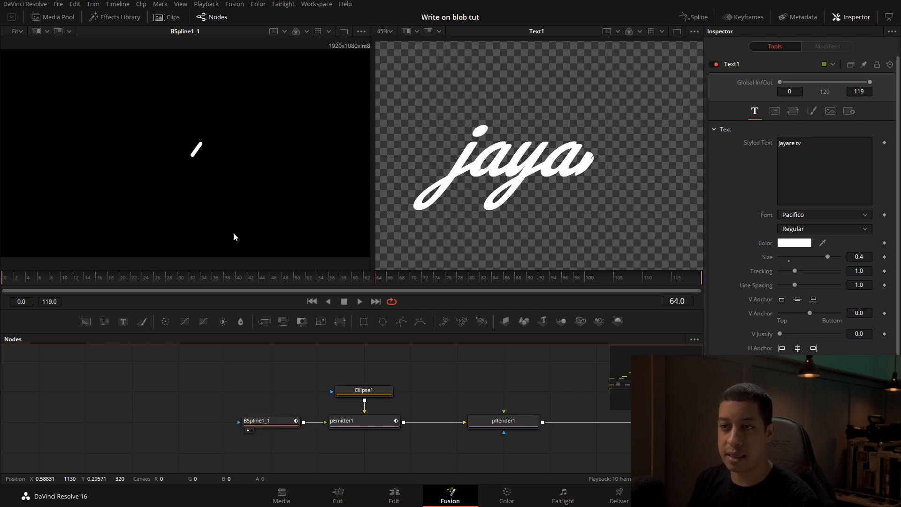
left_click(259, 425)
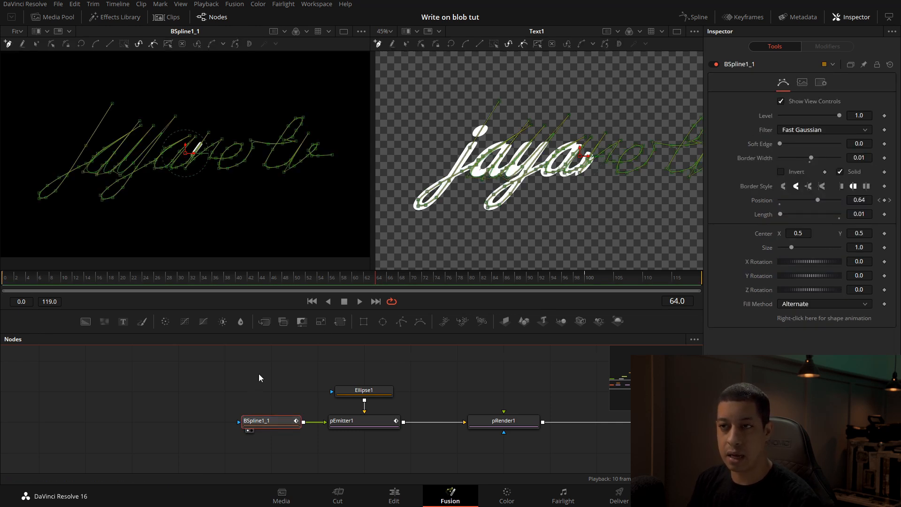
Show BSpline1_2 in the second viewer and compare its shape and settings with those of BSpline1_1.
scroll(259, 373, "down", 5)
left_click_drag(248, 366, 319, 462)
left_click(439, 410)
scroll(369, 378, "down", 3)
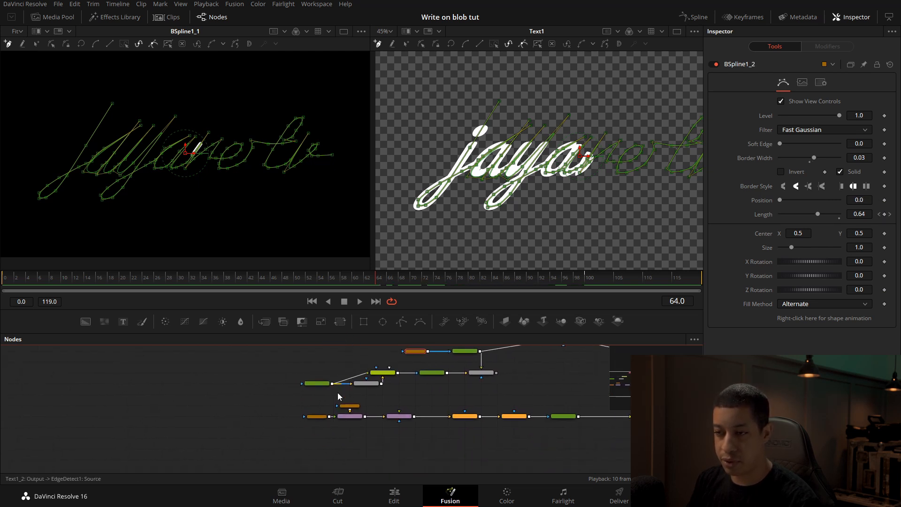
left_click(317, 415)
scroll(410, 344, "up", 1)
left_click(414, 365)
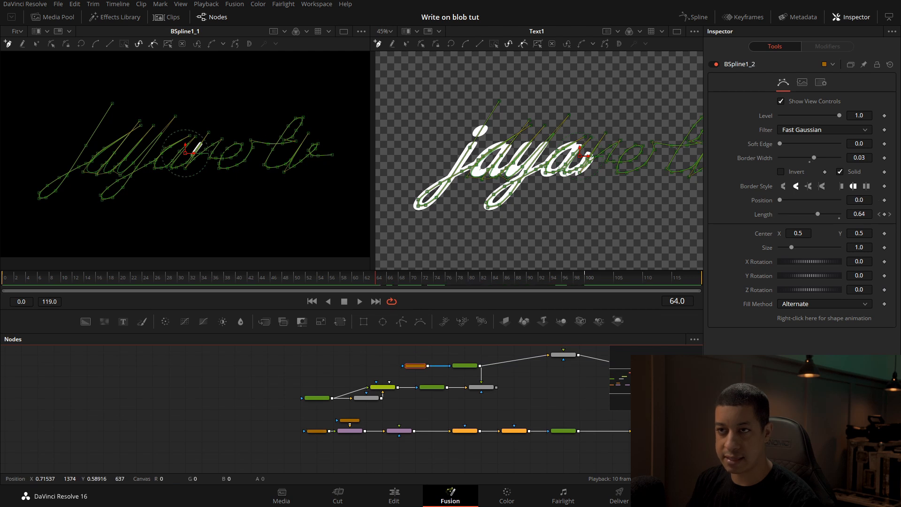
left_click(317, 430)
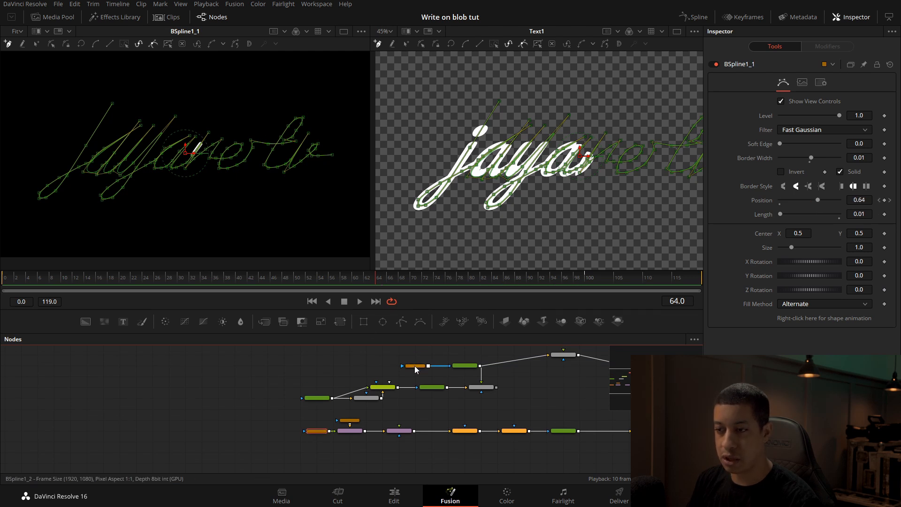
left_click(413, 368)
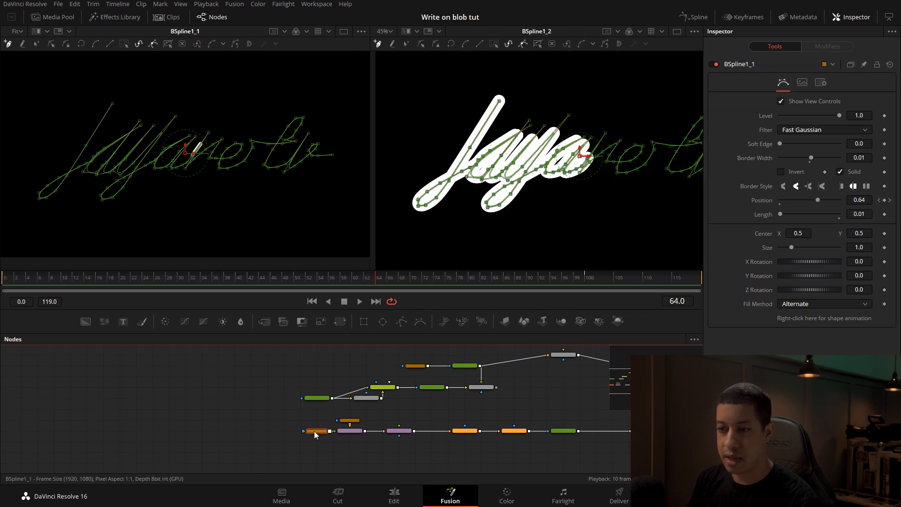
left_click(222, 391)
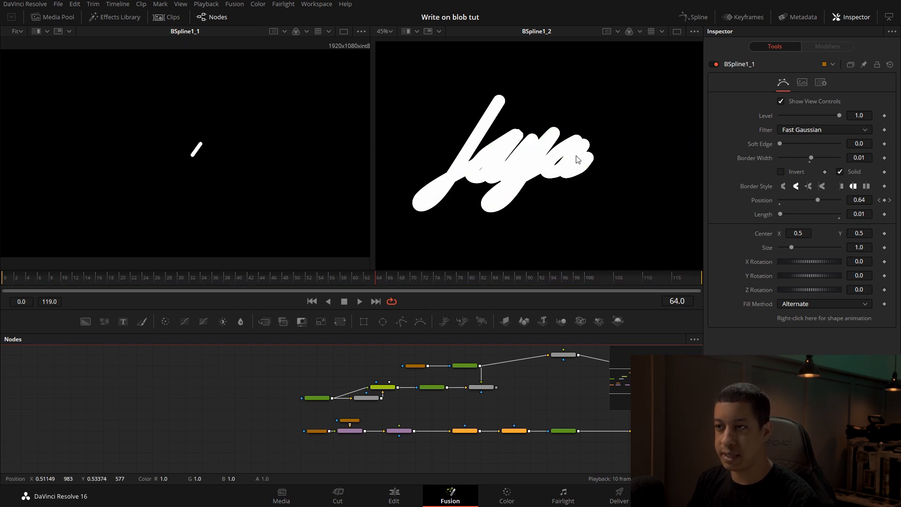
Set the Length of BSpline1_1 to 0.0 and examine the resulting mask shape up close.
left_click(317, 430)
scroll(317, 430, "up", 4)
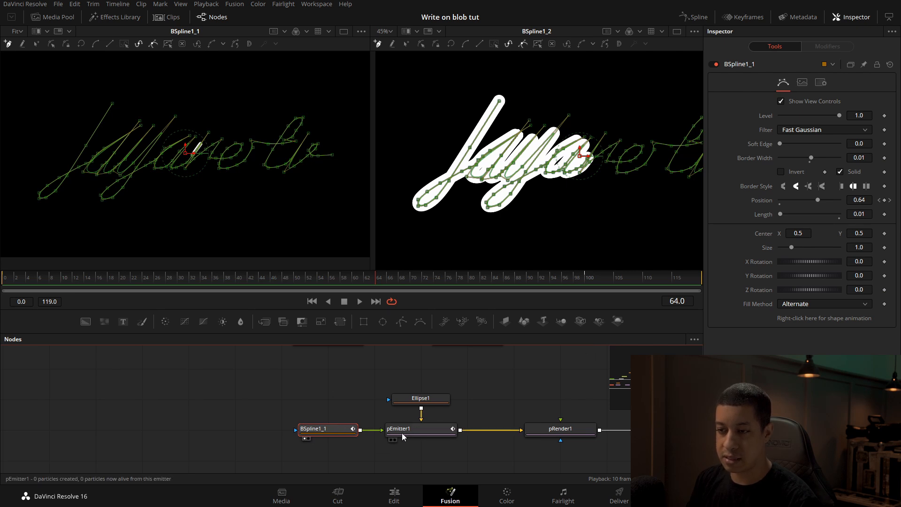
left_click_drag(322, 398, 213, 392)
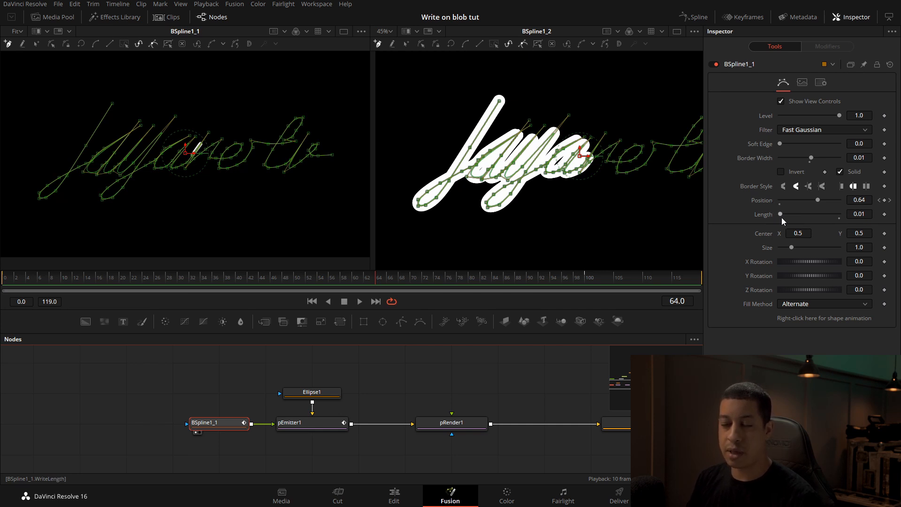
left_click_drag(779, 215, 775, 215)
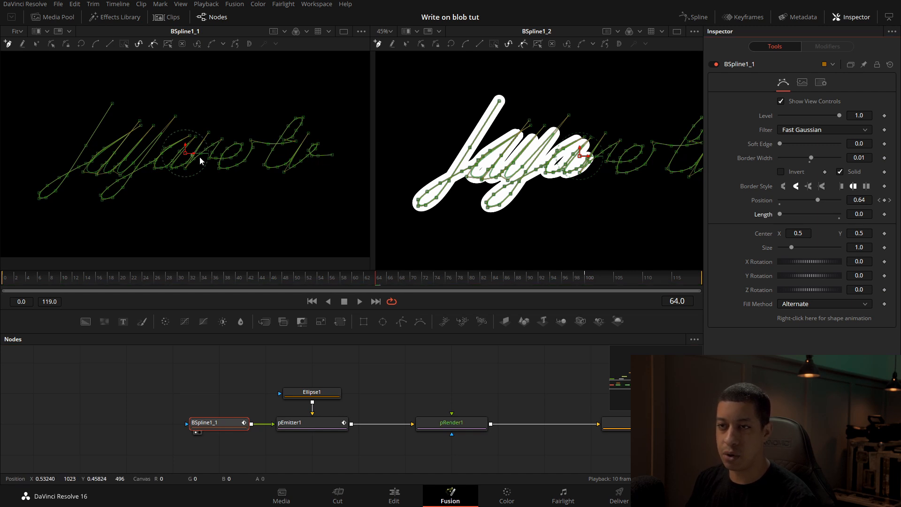
scroll(197, 155, "up", 4)
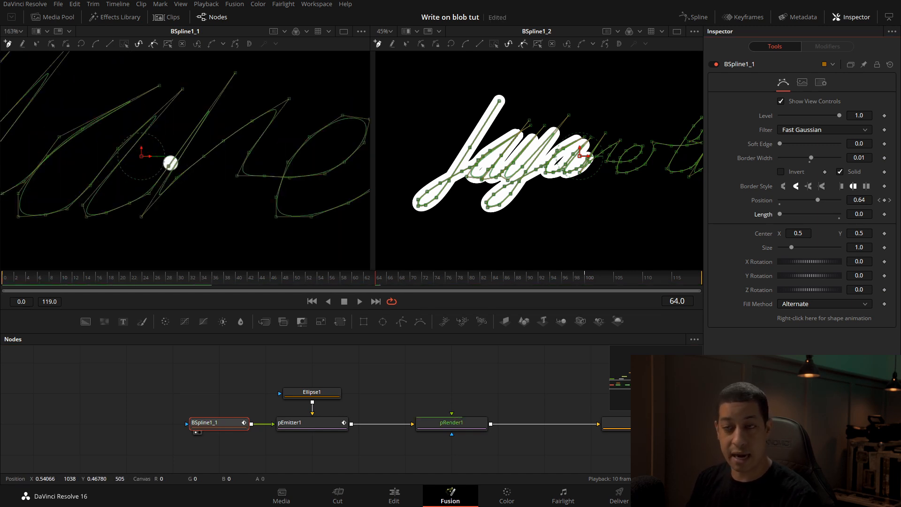
Set the Length of BSpline1_1 to 0.01.
left_click(868, 213)
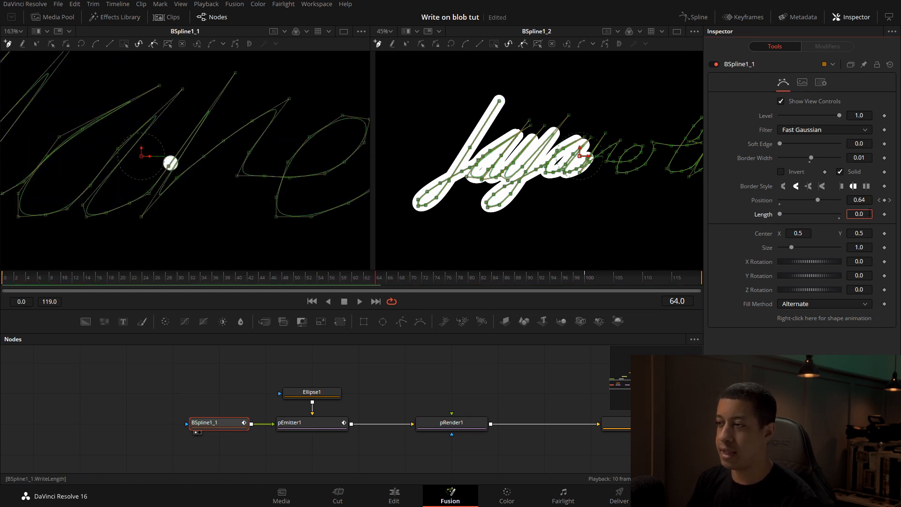
type("1")
left_click(530, 370)
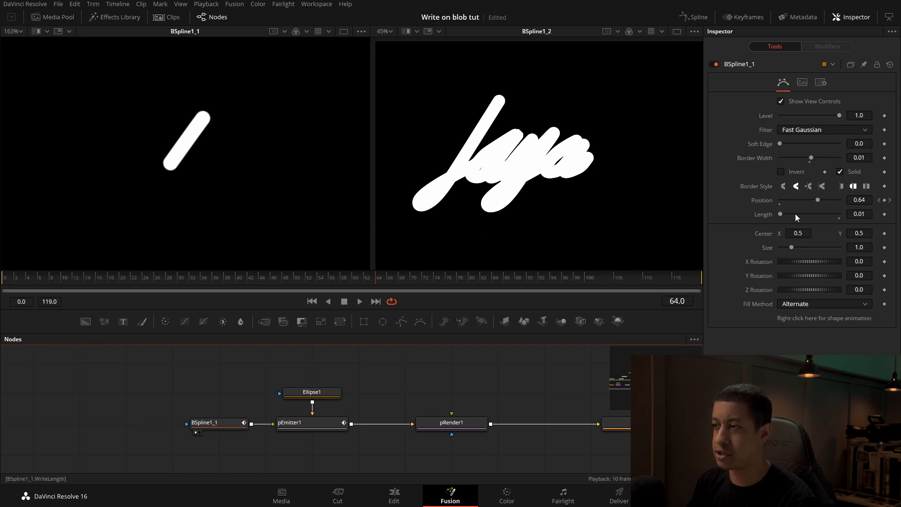
Check the Position keyframes of BSpline1_1 at frames 0 and 100 against the Length keyframe of BSpline1_2.
left_click(219, 425)
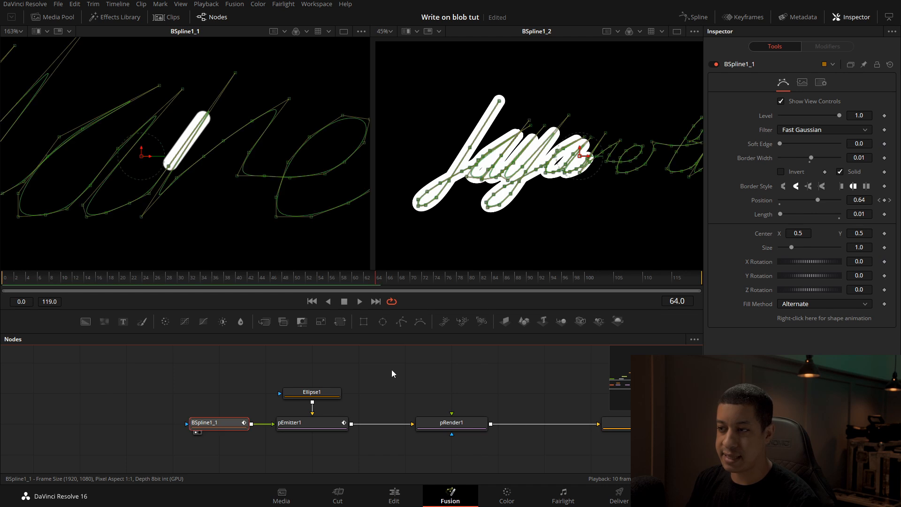
key("Home")
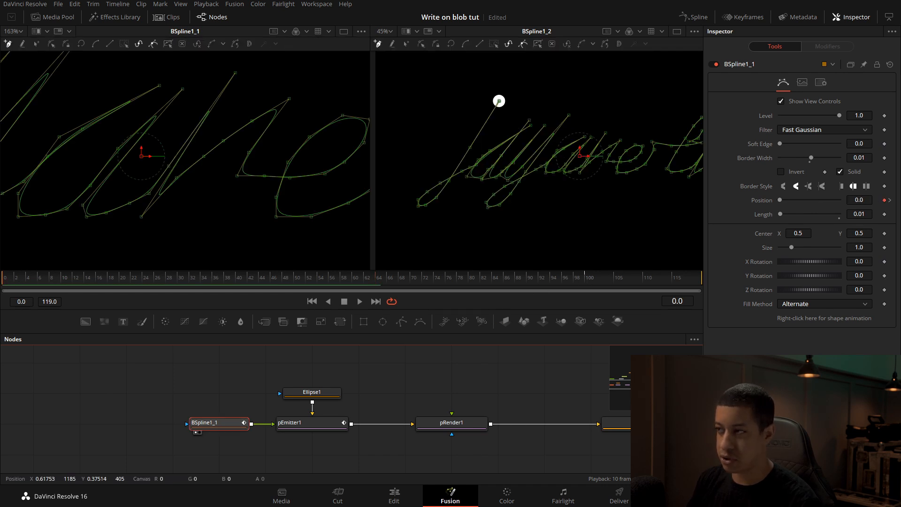
left_click(585, 278)
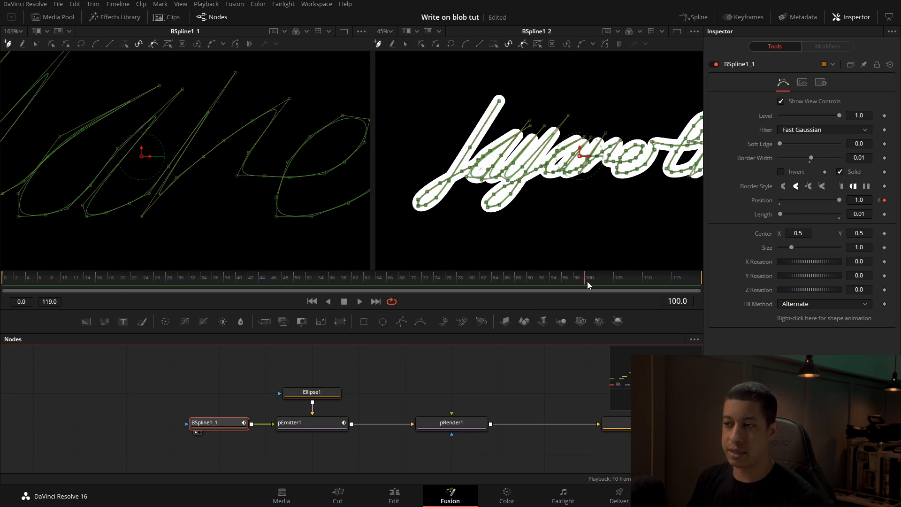
mouse_move(587, 278)
left_mouse_down()
mouse_move(686, 282)
mouse_move(589, 282)
left_mouse_up()
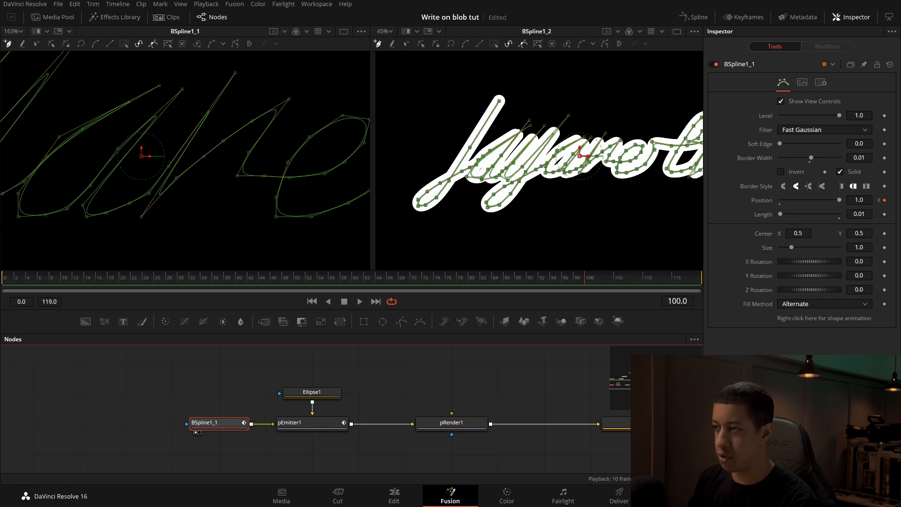
left_click_drag(638, 384, 648, 374)
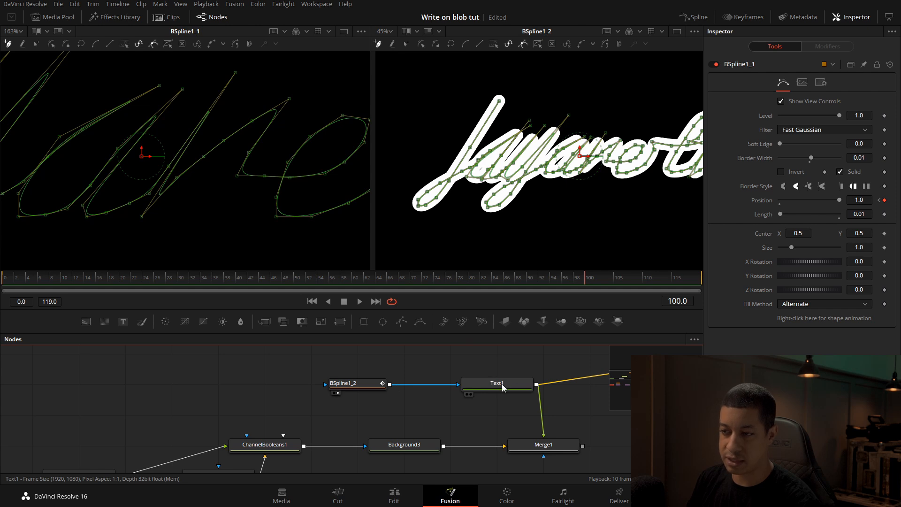
left_click(359, 384)
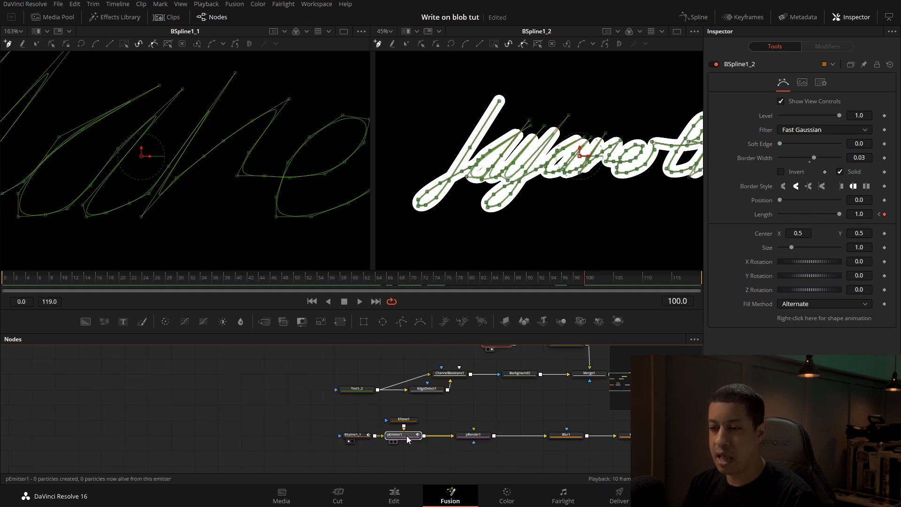
Add a new pEmitter node and a pRender node side by side in the empty area below the pEmitter1 chain.
left_click(407, 439)
scroll(473, 387, "down", 3)
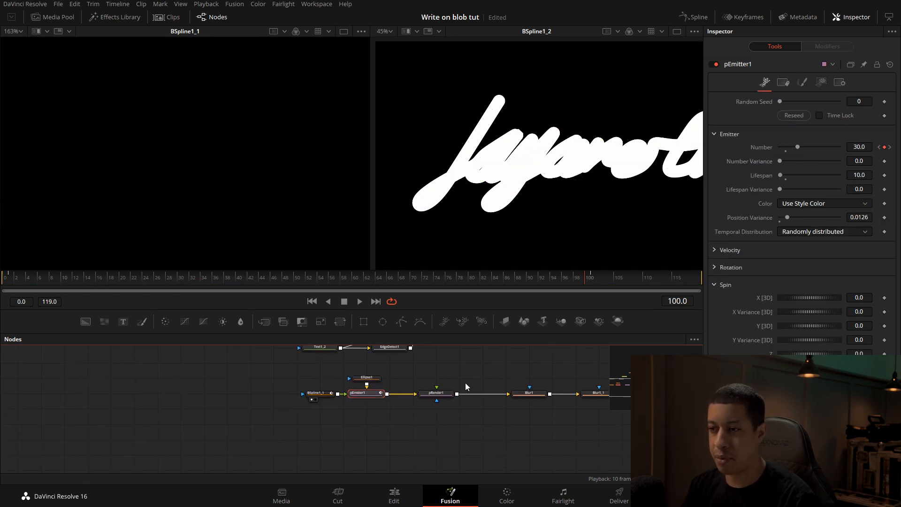
left_click_drag(437, 427, 447, 385)
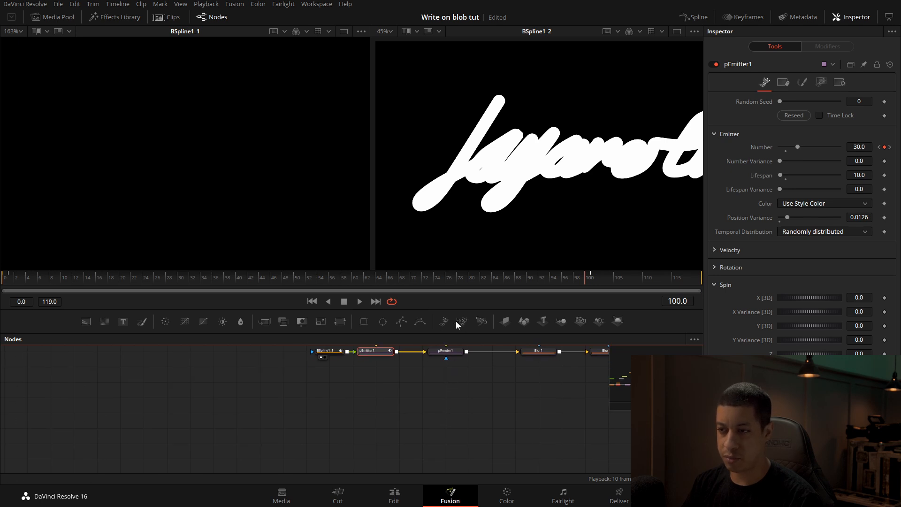
right_click(431, 398)
mouse_move(493, 240)
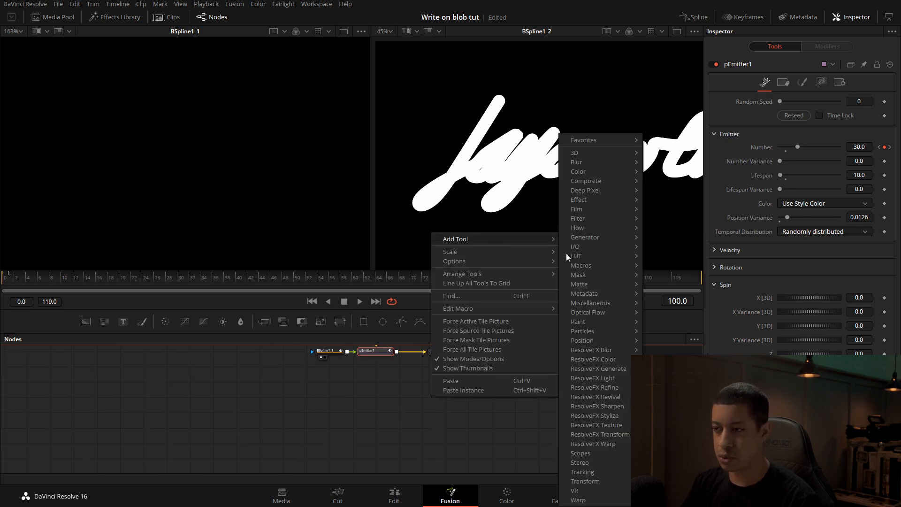
mouse_move(597, 331)
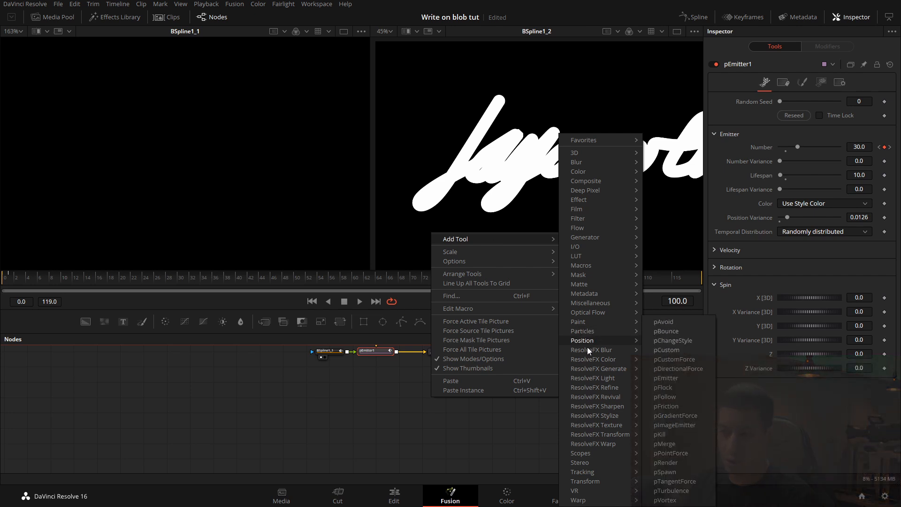
left_click(418, 411)
left_click(394, 398)
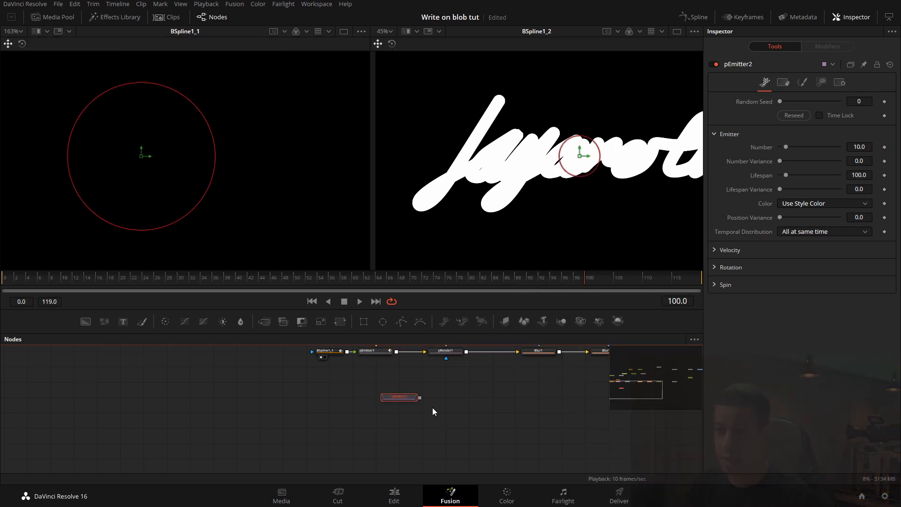
left_click_drag(480, 321, 479, 407)
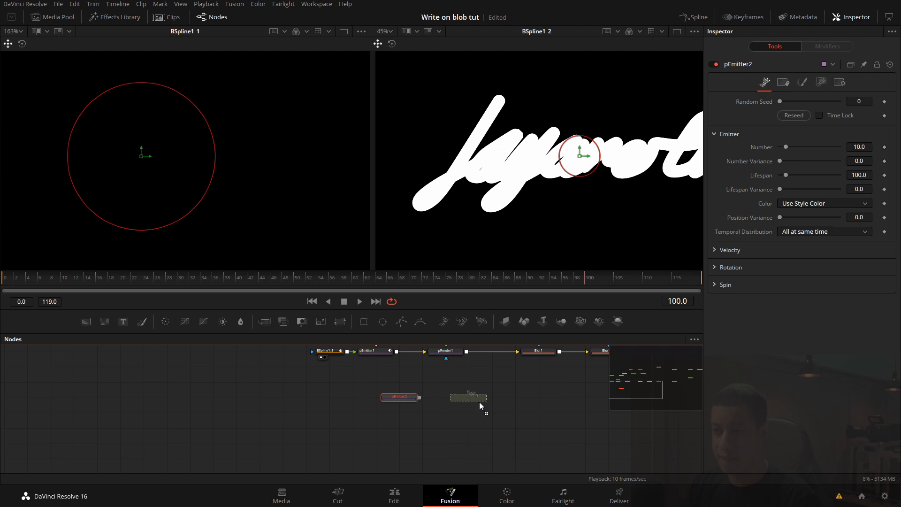
left_click(515, 424)
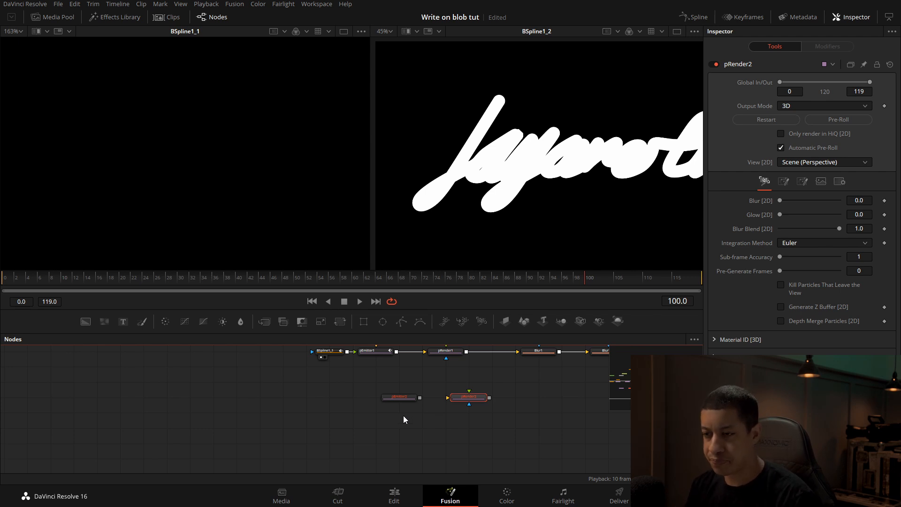
Examine the new pEmitter2 node's default emitter settings and its spherical emission region in the first viewer.
left_click(401, 399)
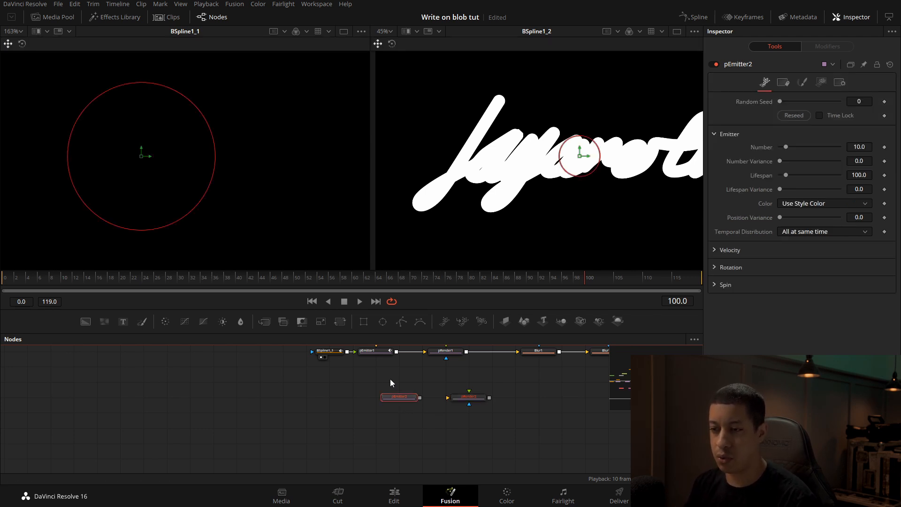
left_click_drag(390, 379, 417, 401)
scroll(396, 372, "up", 2)
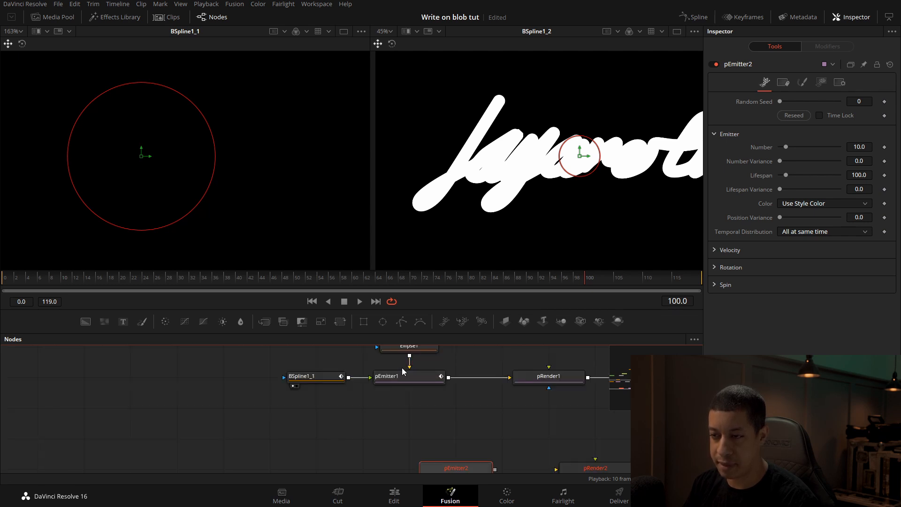
left_click_drag(446, 450, 417, 401)
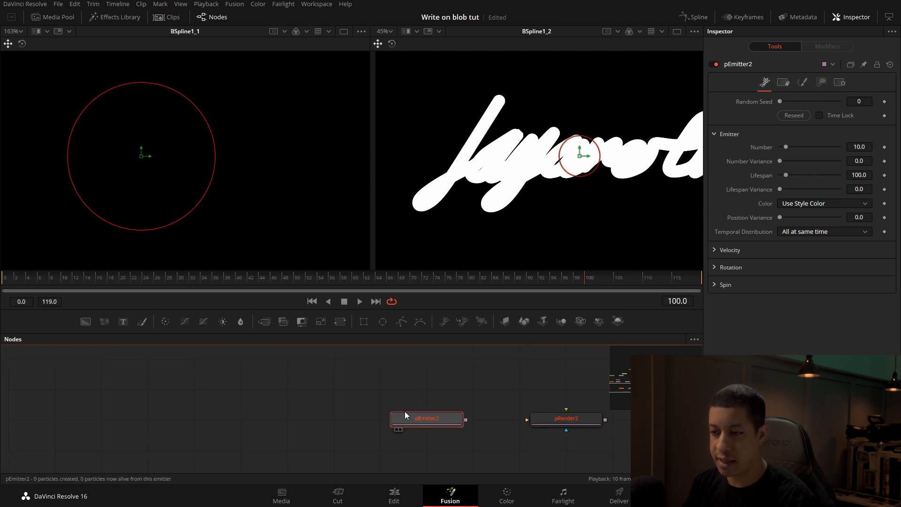
left_click(438, 447)
left_click(435, 419)
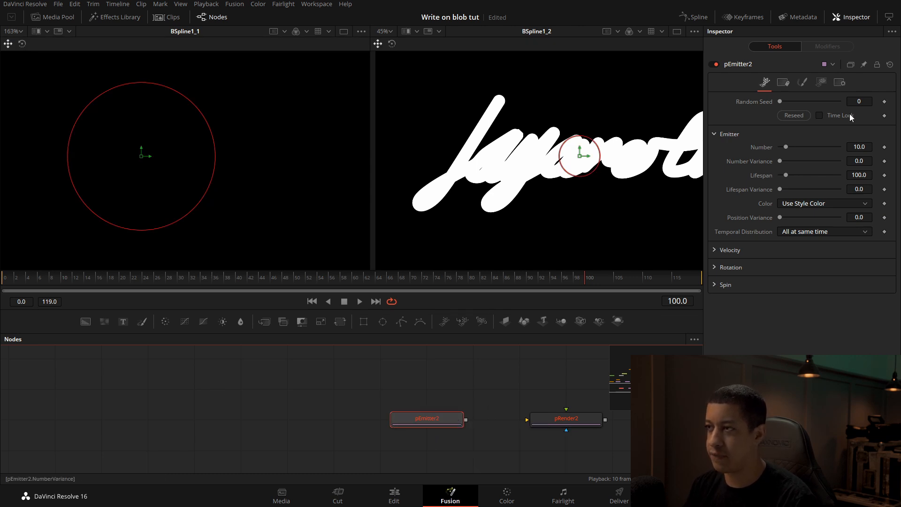
left_click(822, 82)
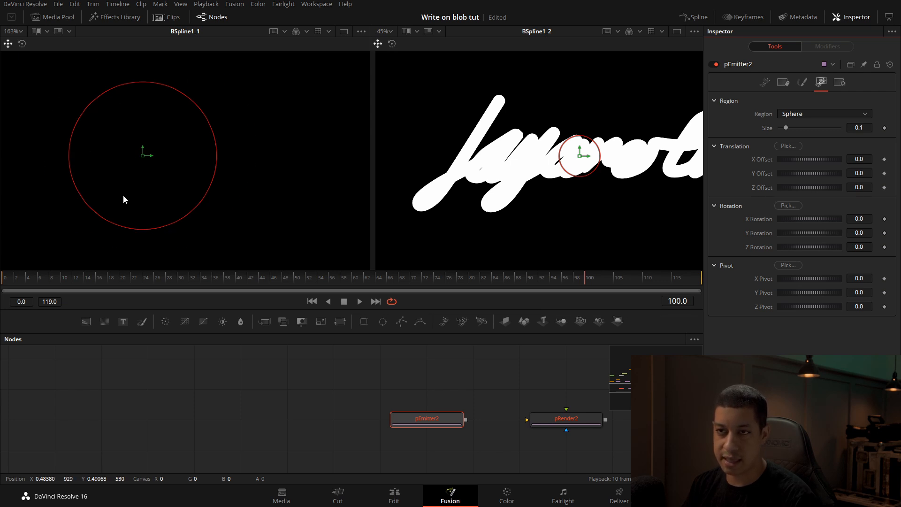
scroll(195, 173, "down", 4)
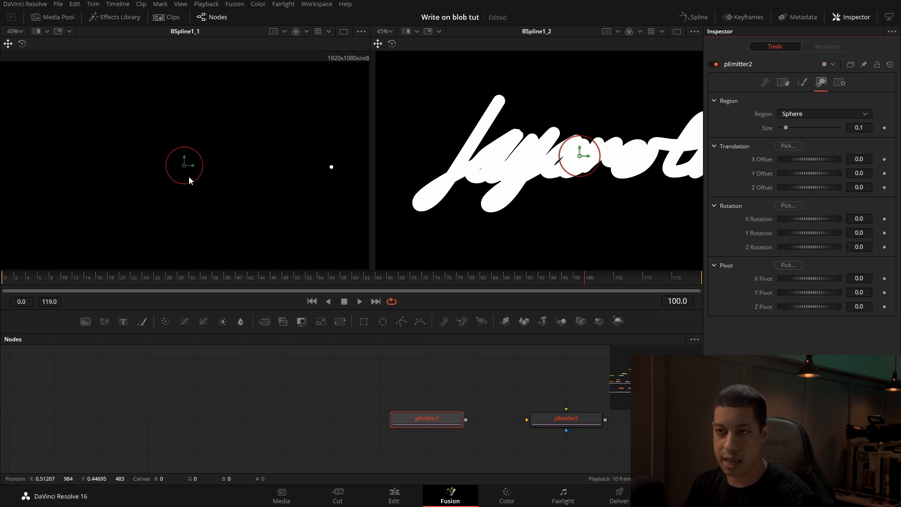
Raise the Number of pEmitter2 to 49.6 and connect the emitter's output to pRender2.
left_click(764, 82)
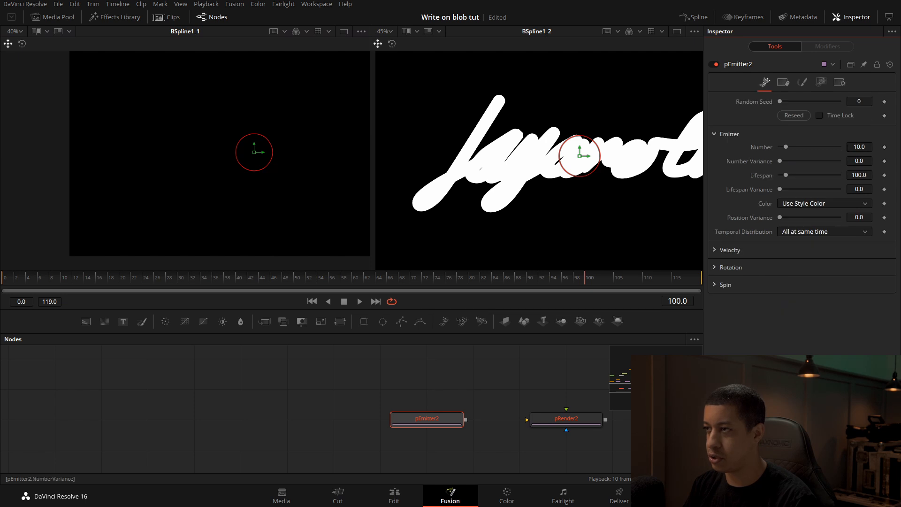
left_click_drag(789, 147, 810, 147)
left_click_drag(447, 414, 562, 421)
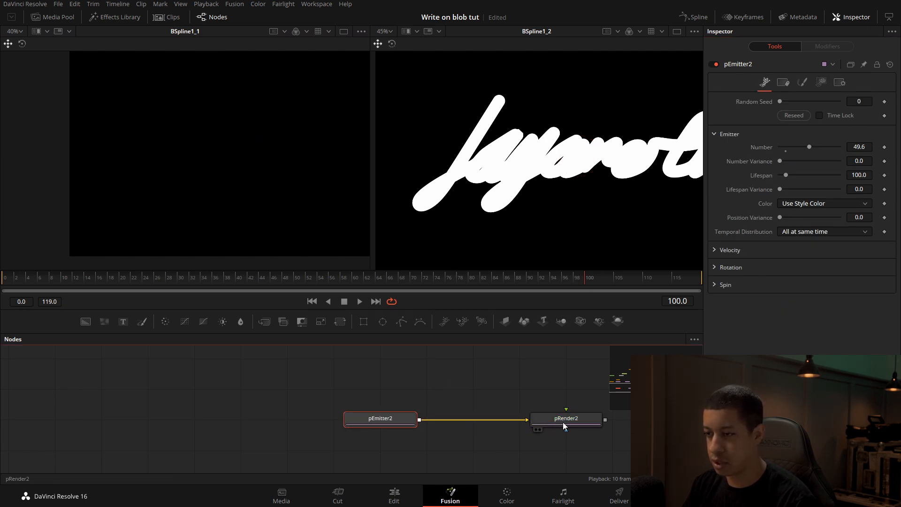
Set the Output Mode of pRender2 to 2D.
left_click(562, 421)
left_click(823, 107)
left_click(809, 118)
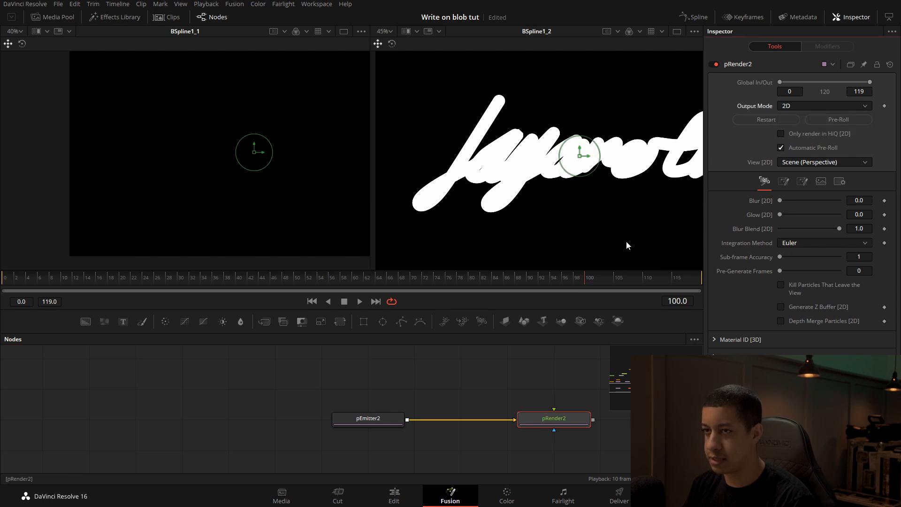
Show pRender2 in the first viewer and scrub through the frames around 46 to preview the emitted particles.
left_click(374, 427)
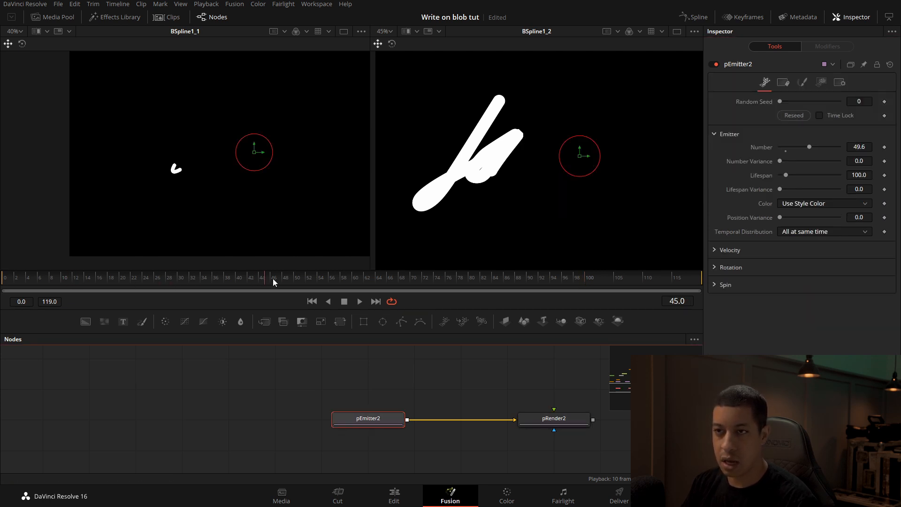
left_click_drag(370, 421, 209, 184)
left_click(489, 423)
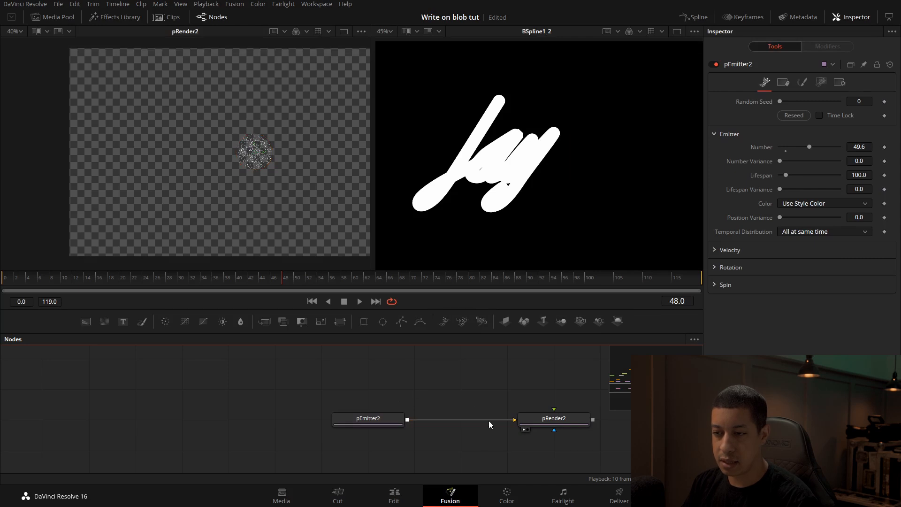
left_click_drag(256, 285, 172, 284)
left_click(272, 284)
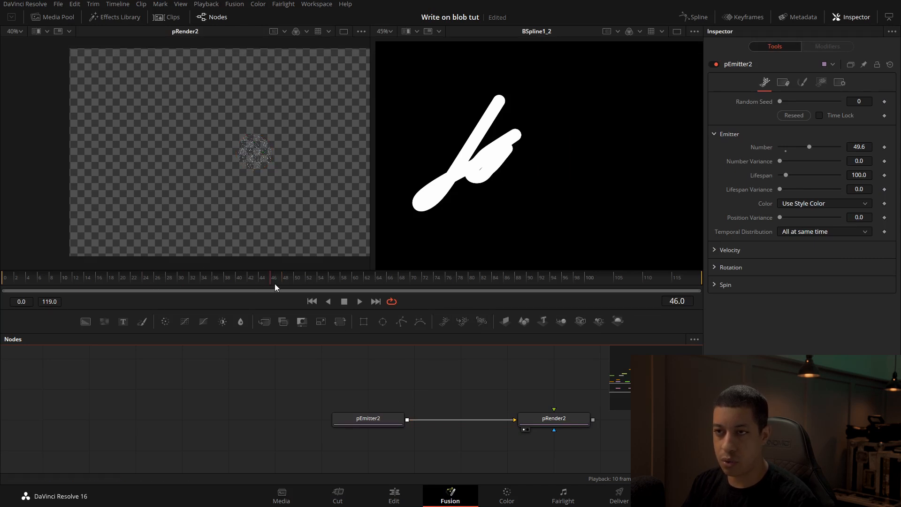
Set the Number of pEmitter2 to 50.
left_click(361, 421)
left_click(861, 146)
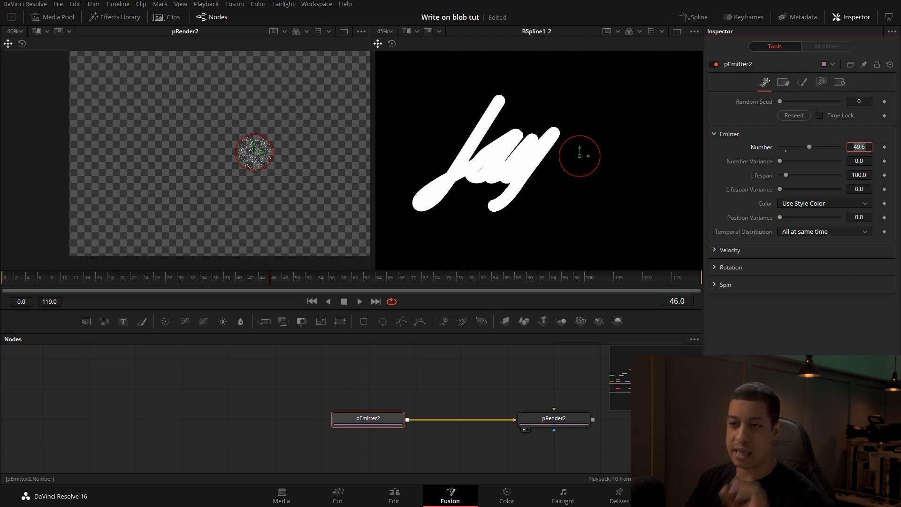
type("50")
key("Tab")
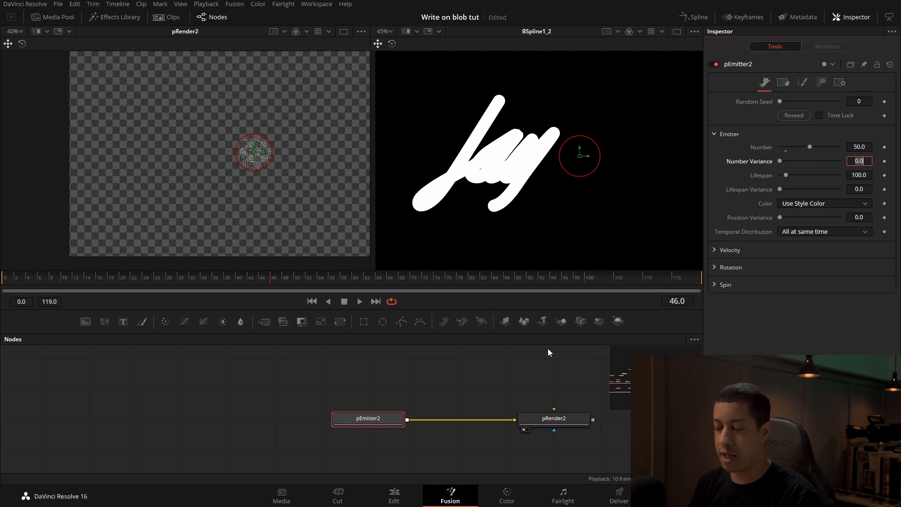
Move pEmitter2's spherical region to the start of the first handwriting stroke, at about X -0.196, Y 0.125.
left_click(426, 390)
left_click(820, 83)
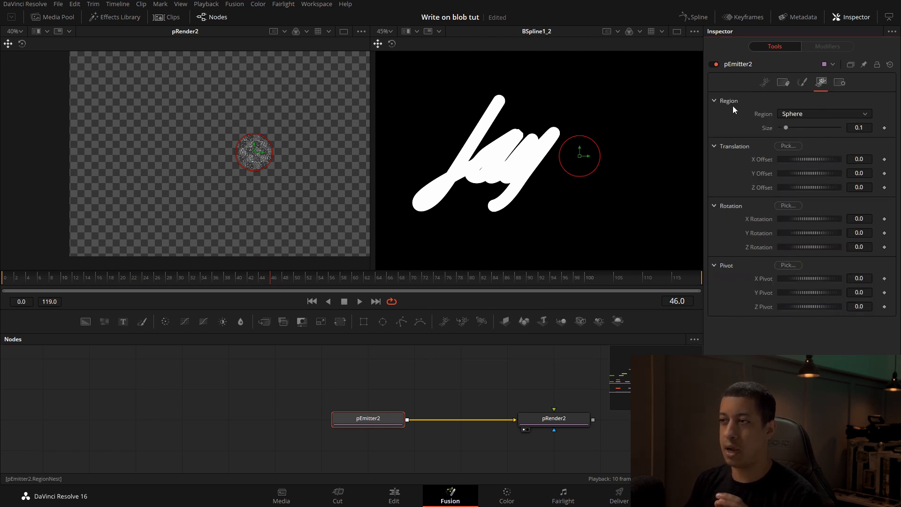
left_click_drag(248, 155, 182, 106)
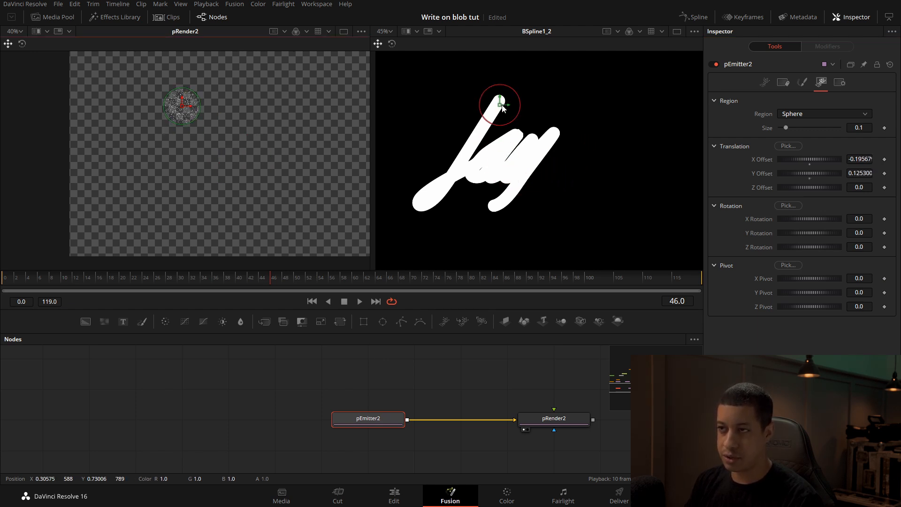
Show Text1 in the second viewer and move pEmitter2's region beside the tail of the y, at about X -0.139, Y -0.084.
left_click_drag(381, 409, 392, 497)
left_click_drag(398, 376, 417, 455)
mouse_move(418, 420)
left_mouse_down()
mouse_move(346, 422)
mouse_move(408, 472)
mouse_move(347, 464)
left_mouse_up()
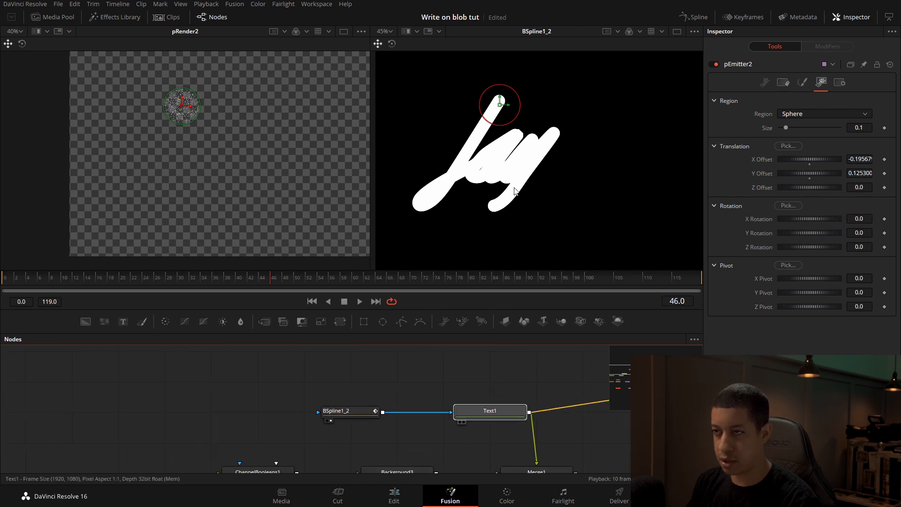
left_click_drag(515, 192, 515, 189)
left_click_drag(408, 418, 422, 291)
left_click_drag(410, 372, 457, 274)
left_click_drag(298, 404, 350, 375)
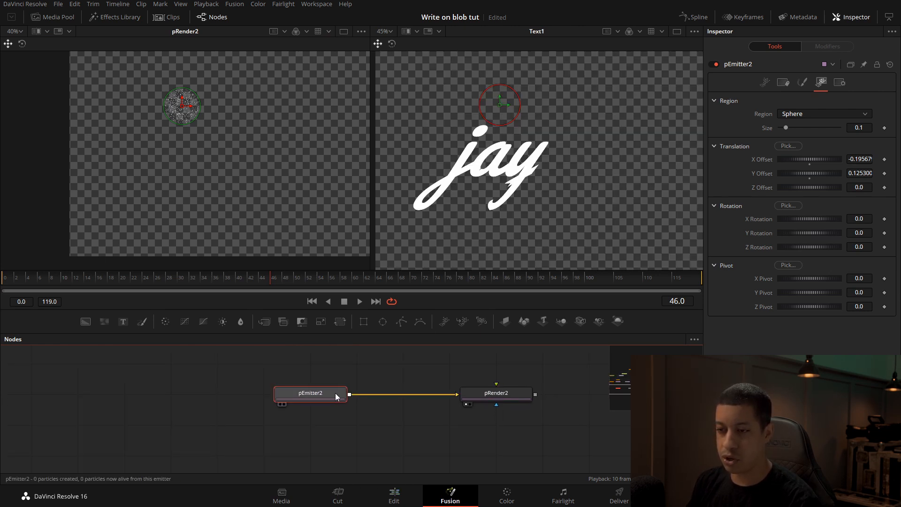
left_click_drag(180, 110, 202, 182)
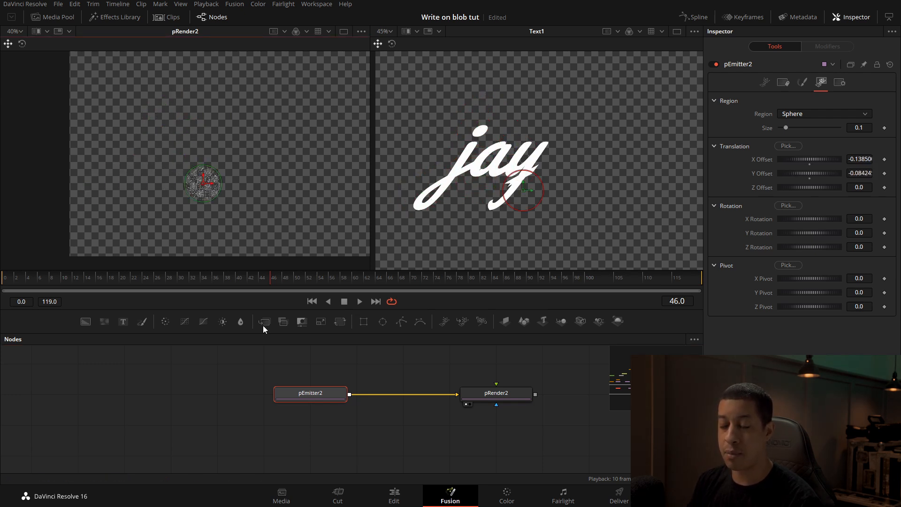
Set the Region of pEmitter2 to Bitmap.
left_click_drag(351, 379, 407, 396)
left_click(851, 113)
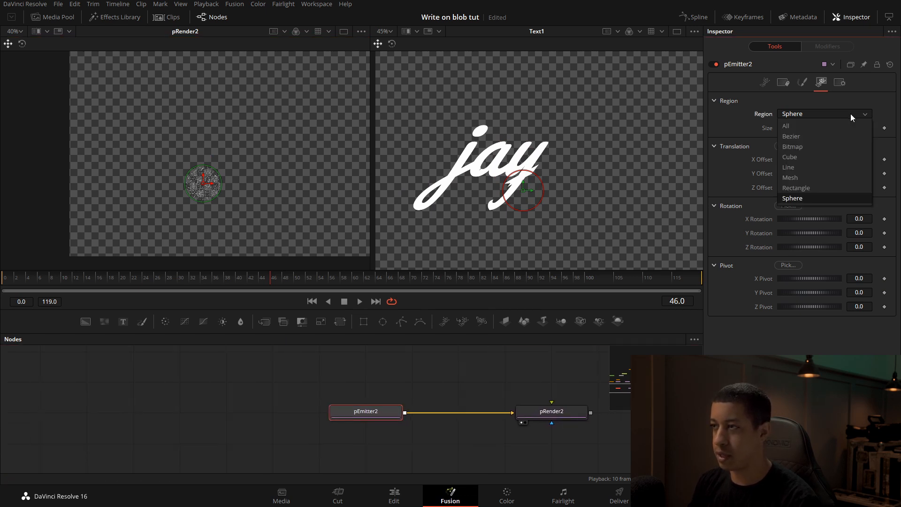
left_click(791, 147)
Show BSpline1_1 in the first viewer and place pEmitter2 below the pEmitter1 chain.
left_click_drag(328, 396, 479, 431)
scroll(366, 418, "down", 2)
left_click_drag(341, 379, 288, 248)
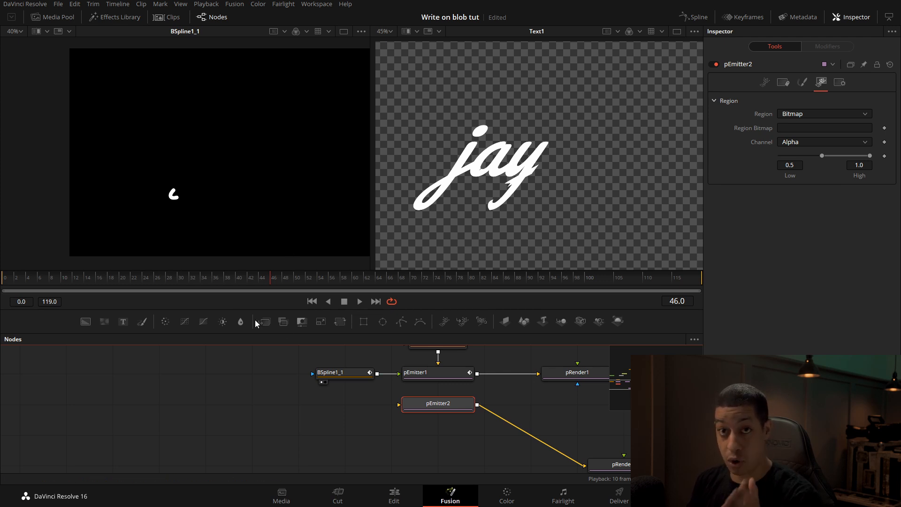
left_click_drag(446, 408, 401, 438)
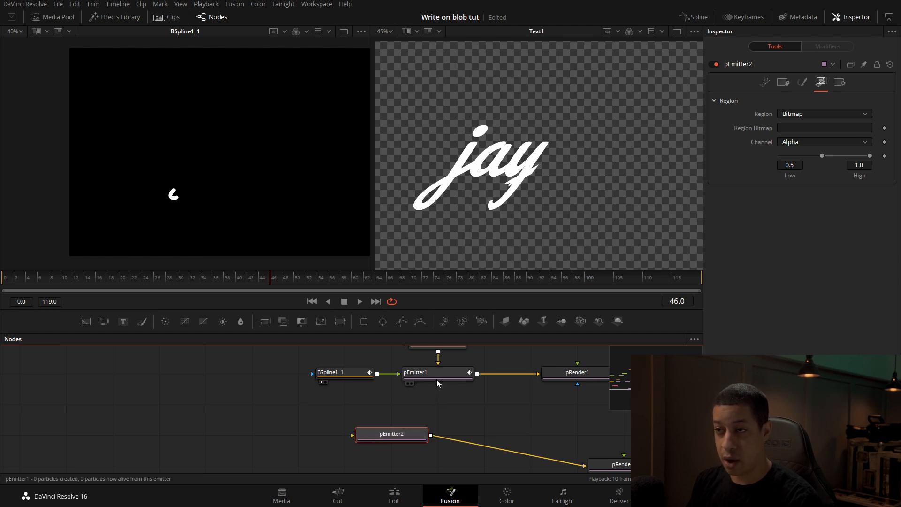
Show pRender1 in the second viewer and scrub to frame 9 to compare its particles with the BSpline1_1 mask.
left_click_drag(437, 379, 468, 224)
left_click_drag(258, 284, 57, 287)
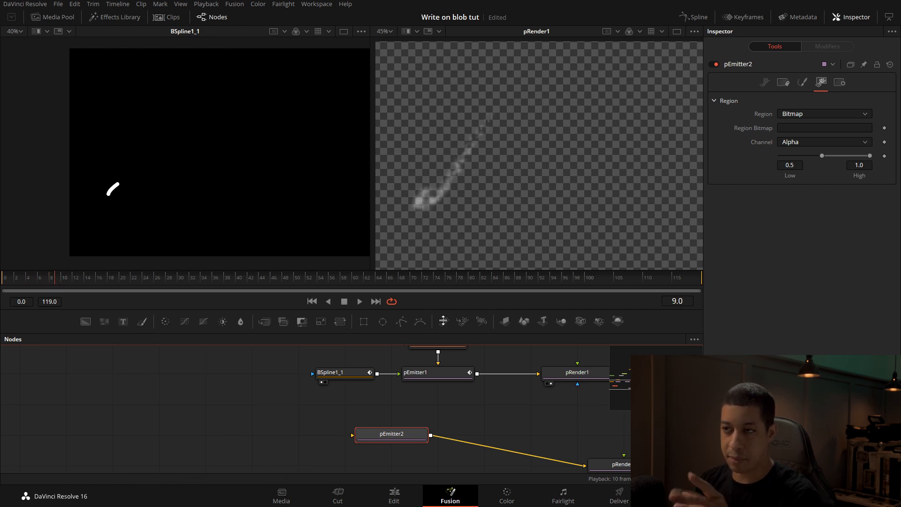
Compare the emitter settings of pEmitter2 and pEmitter1, and check pEmitter1's style and size controls at frame 1.
left_click_drag(489, 438, 478, 418)
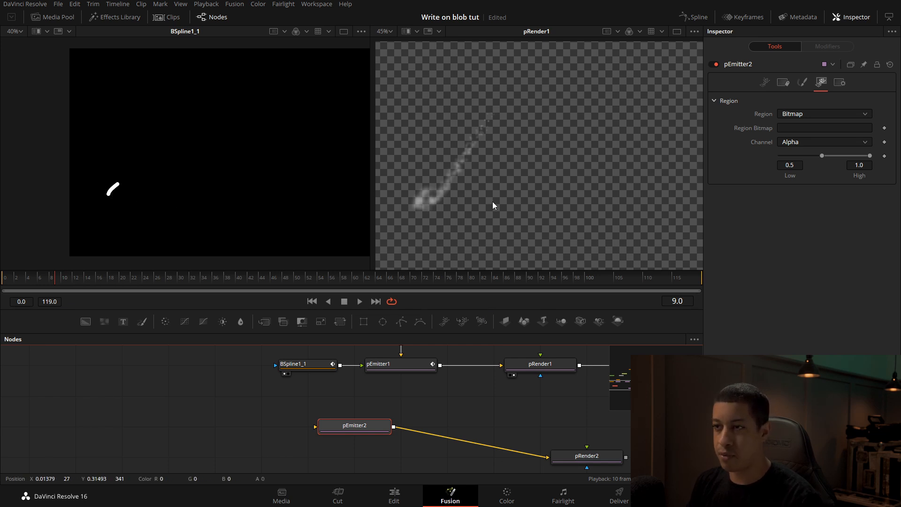
left_click(759, 85)
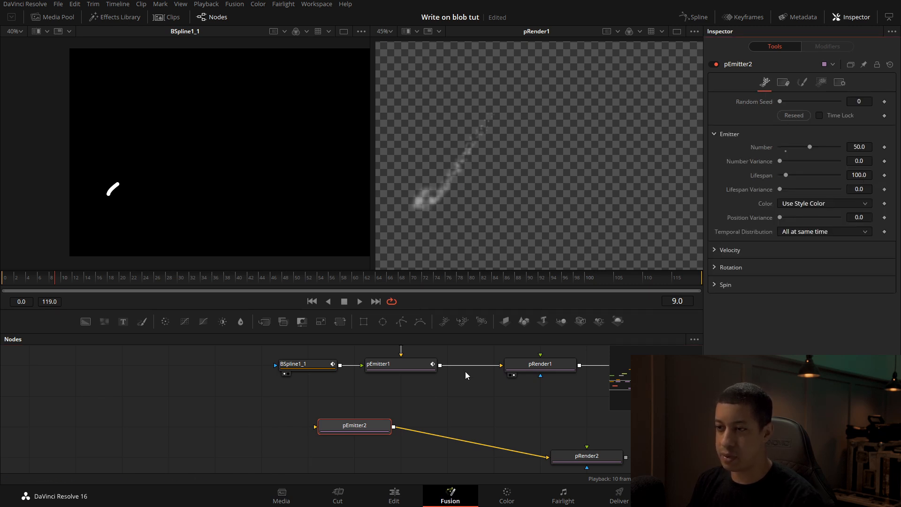
left_click(387, 364)
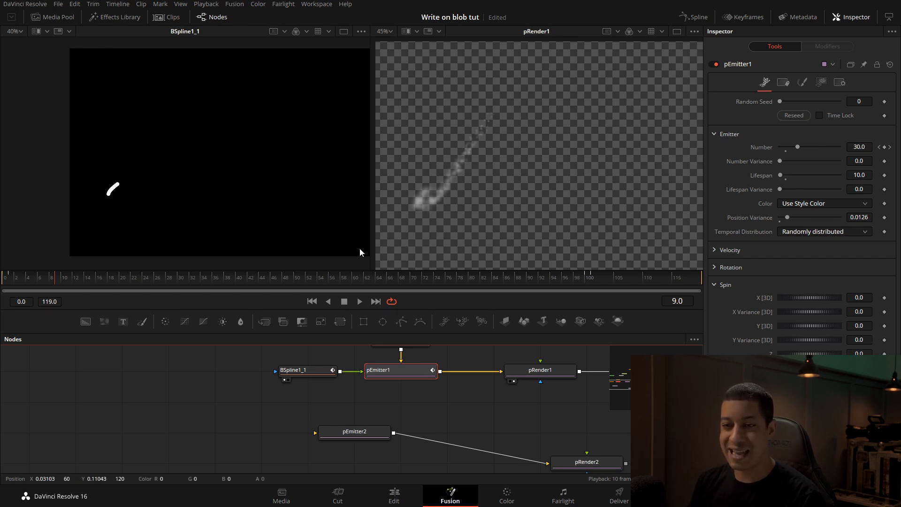
left_click_drag(21, 281, 9, 281)
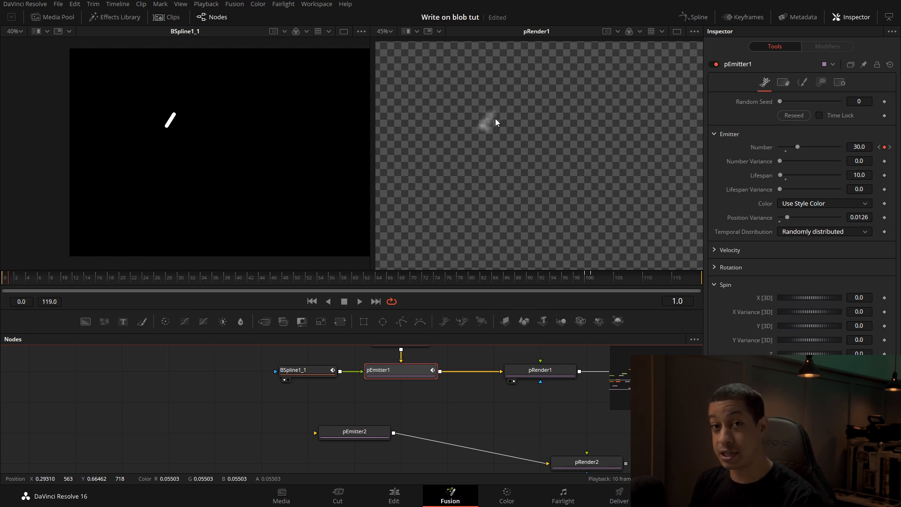
left_click(803, 83)
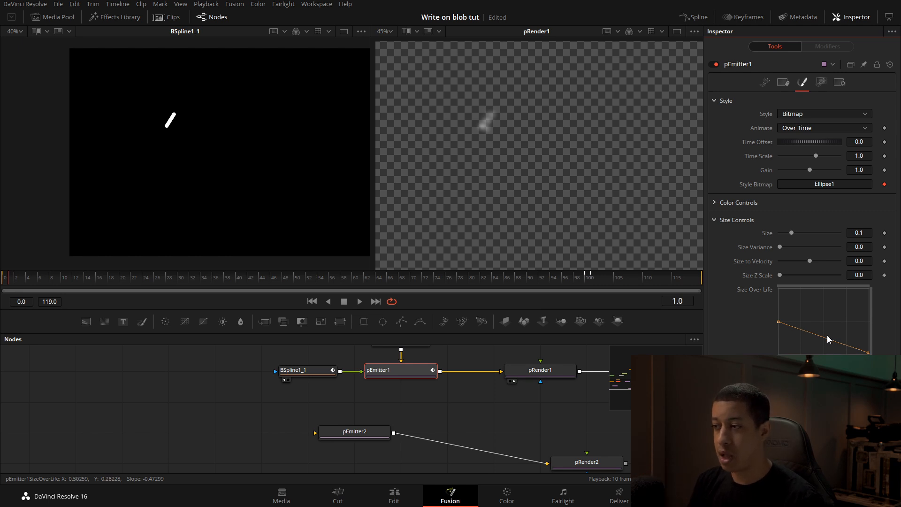
Play the pRender1 particles, show the settings of Ellipse1 and move the playhead to frame 10.
key("space")
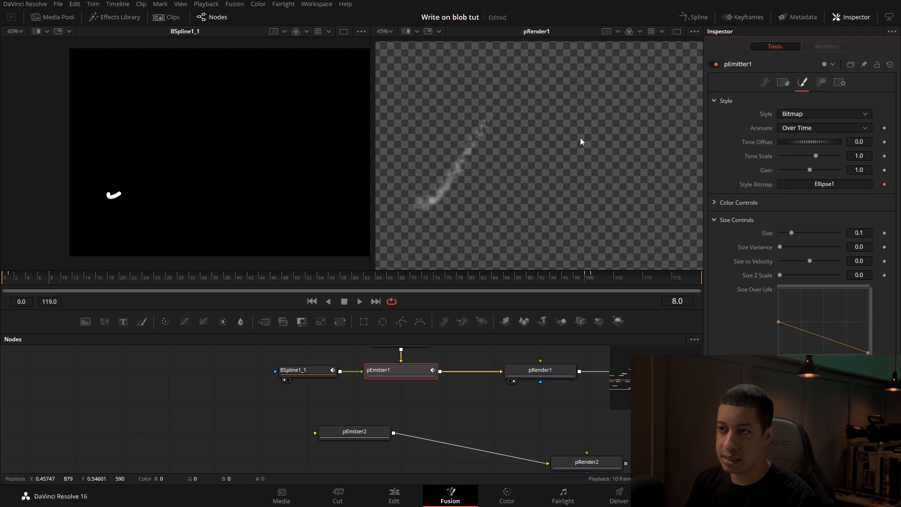
left_click_drag(466, 405, 454, 434)
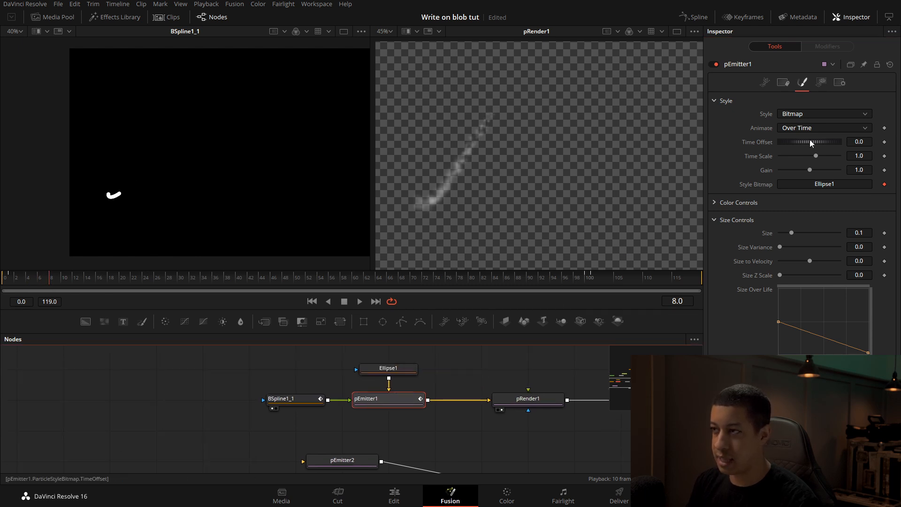
left_click(400, 369)
left_click(821, 143)
left_click_drag(460, 416, 477, 395)
left_click_drag(47, 270, 64, 288)
scroll(476, 403, "up", 1)
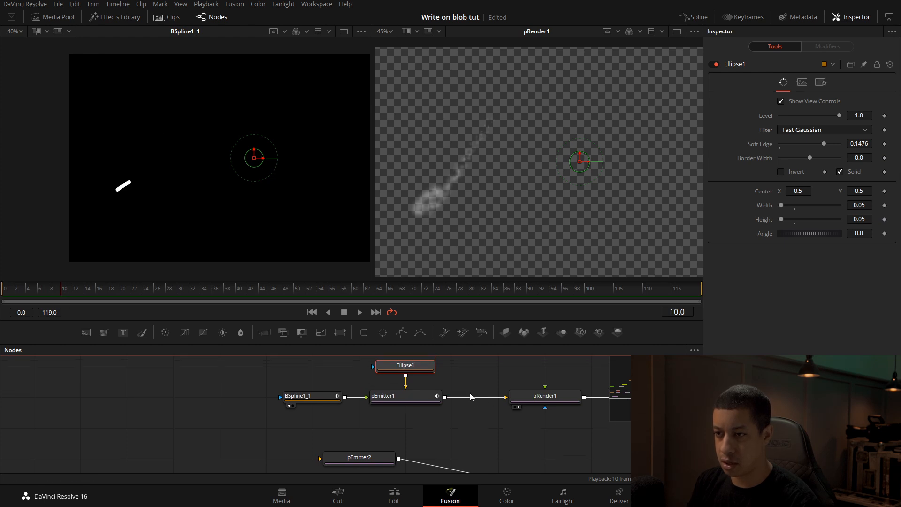
Set Ellipse1's soft edge to 0.0 and play the particle trail to frame 26.
left_click_drag(824, 143, 730, 149)
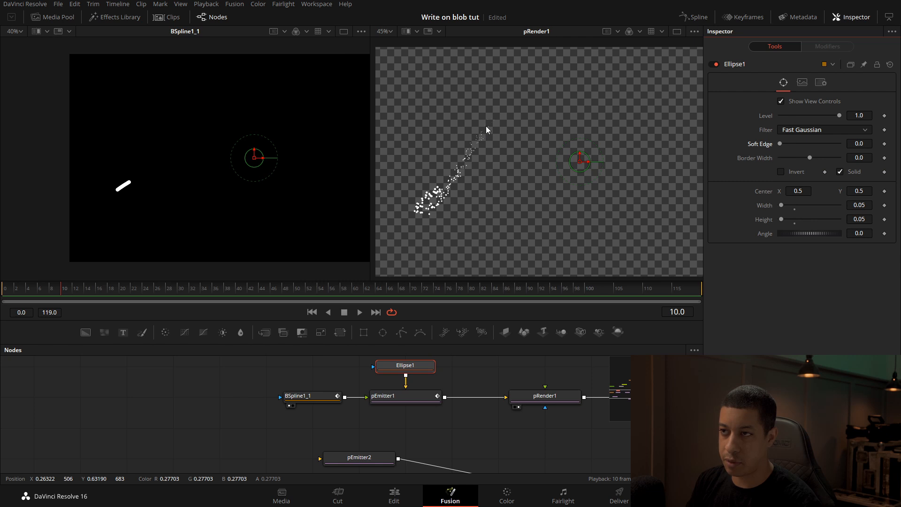
left_click(7, 294)
left_click_drag(6, 293, 10, 293)
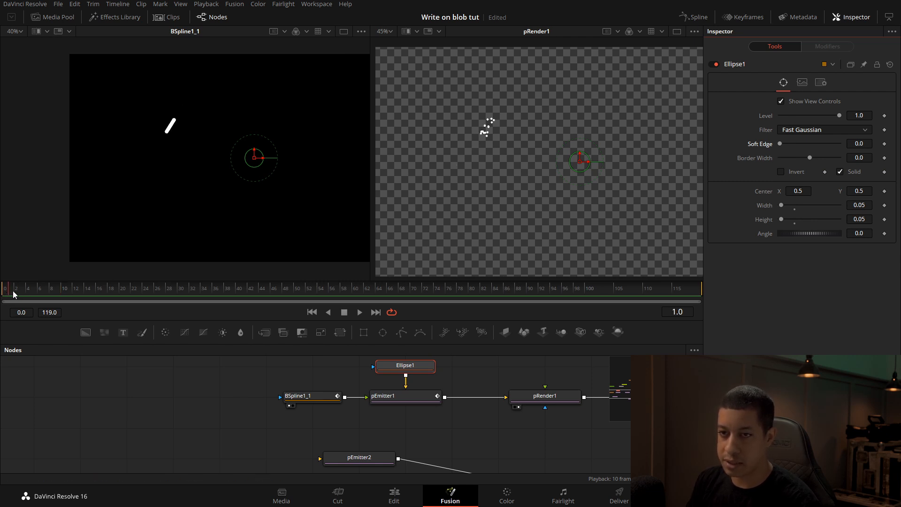
left_click_drag(24, 292, 43, 301)
key("space")
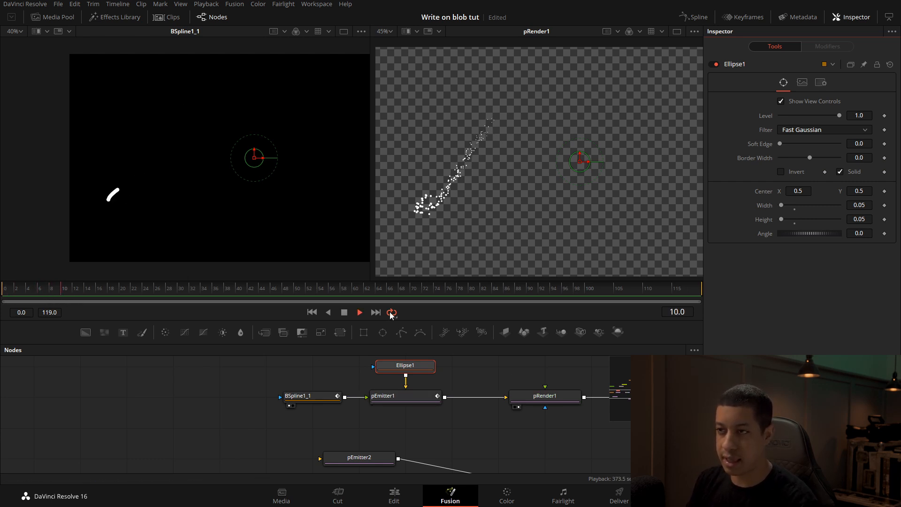
key("space")
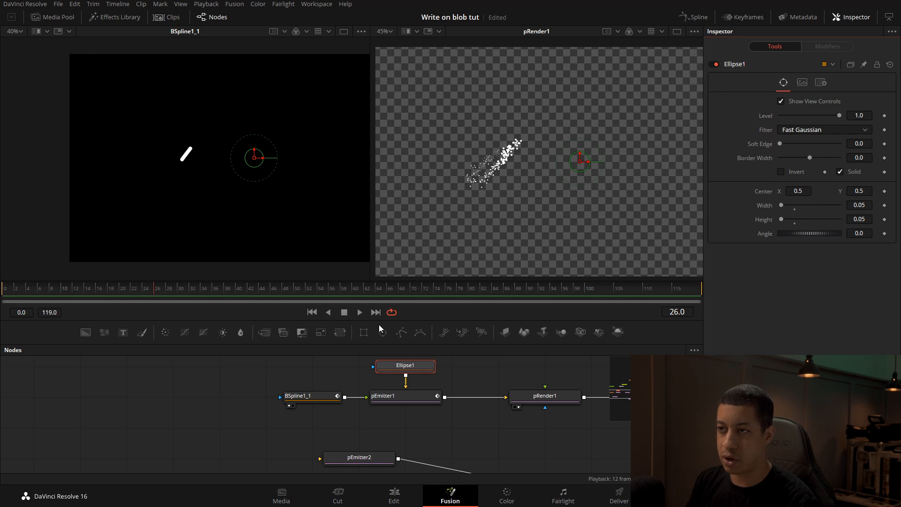
Set the particle style of pEmitter2 to Bitmap.
left_click(402, 402)
left_click_drag(428, 436, 444, 408)
left_click(377, 431)
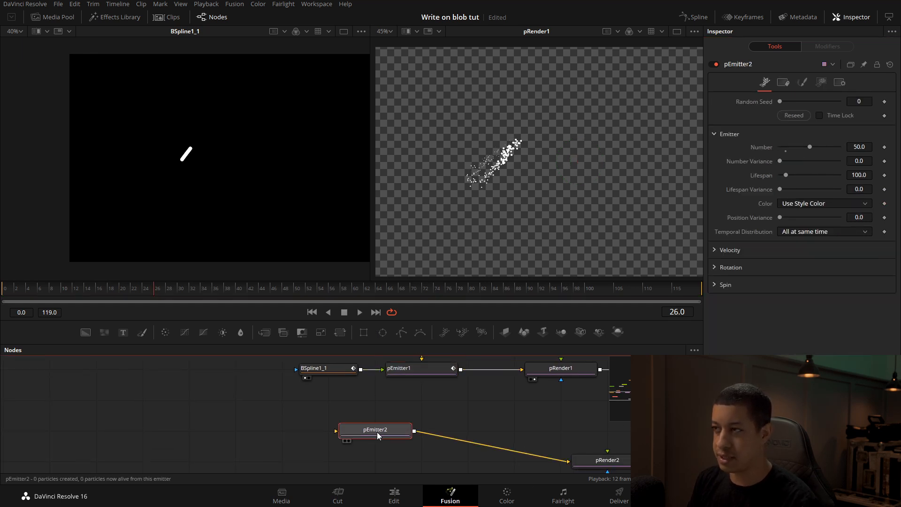
left_click(802, 82)
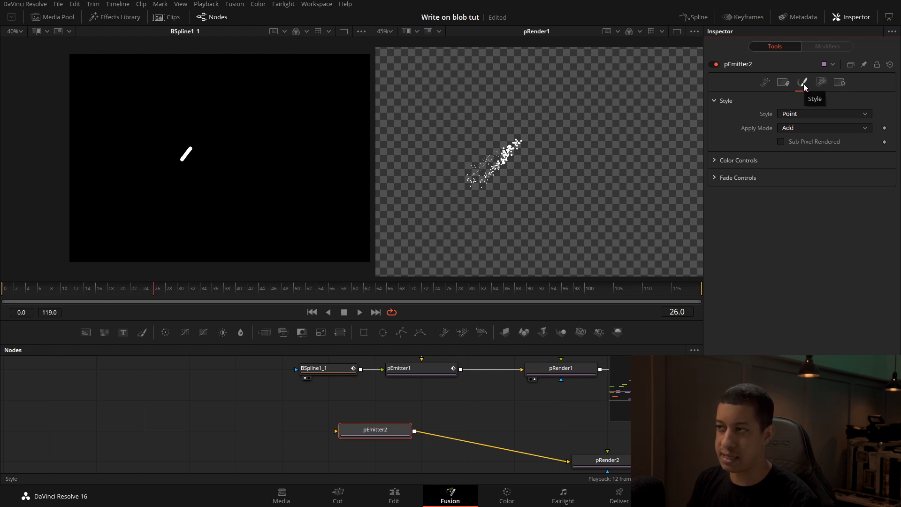
left_click(809, 116)
left_click(796, 140)
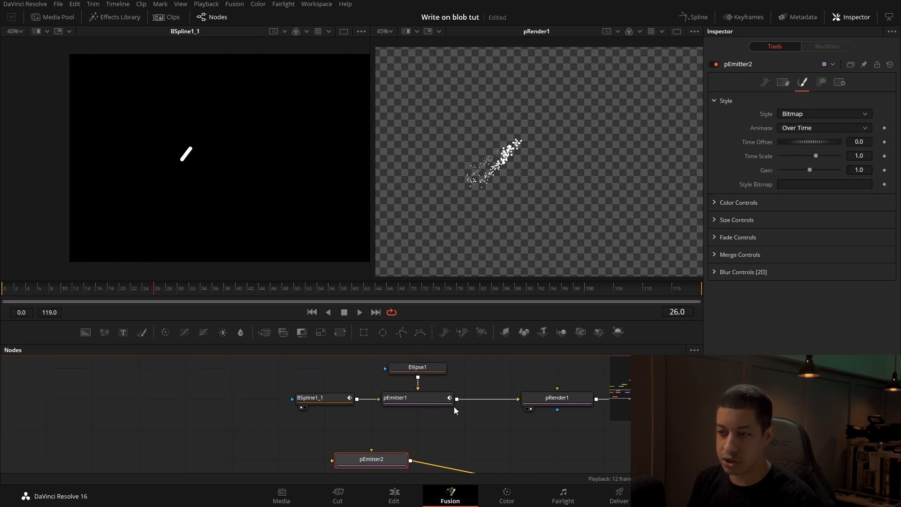
Set both the width and the height of Ellipse1 to 0.01.
left_click(431, 379)
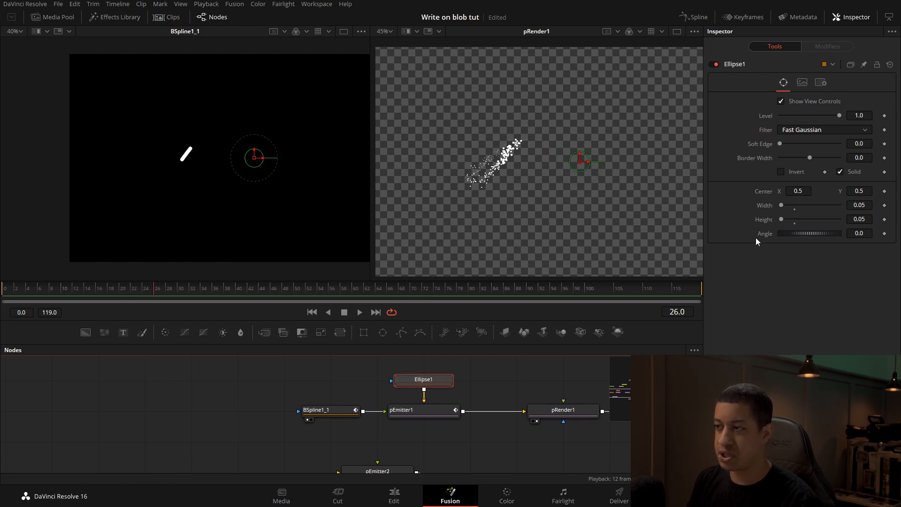
mouse_move(780, 206)
left_mouse_down()
mouse_move(807, 204)
mouse_move(774, 208)
mouse_move(798, 221)
mouse_move(784, 223)
left_mouse_up()
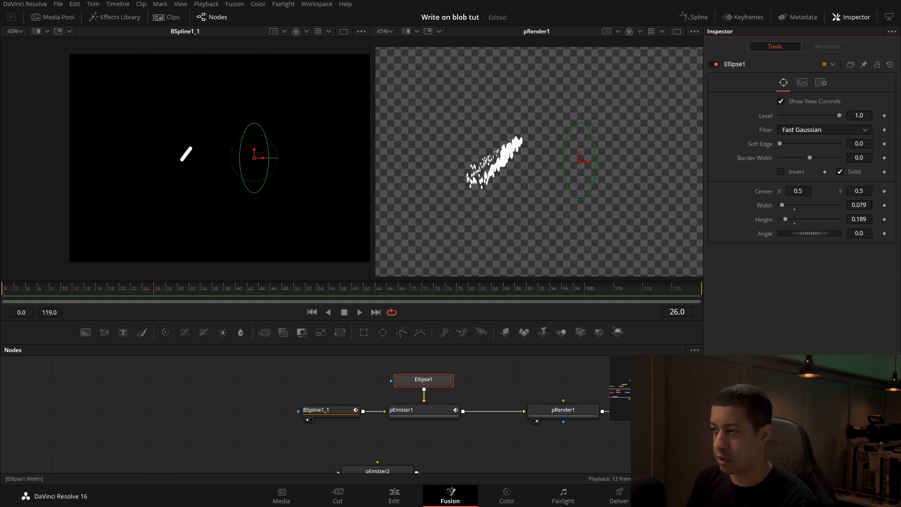
left_click(870, 205)
type("0.01")
key("Tab")
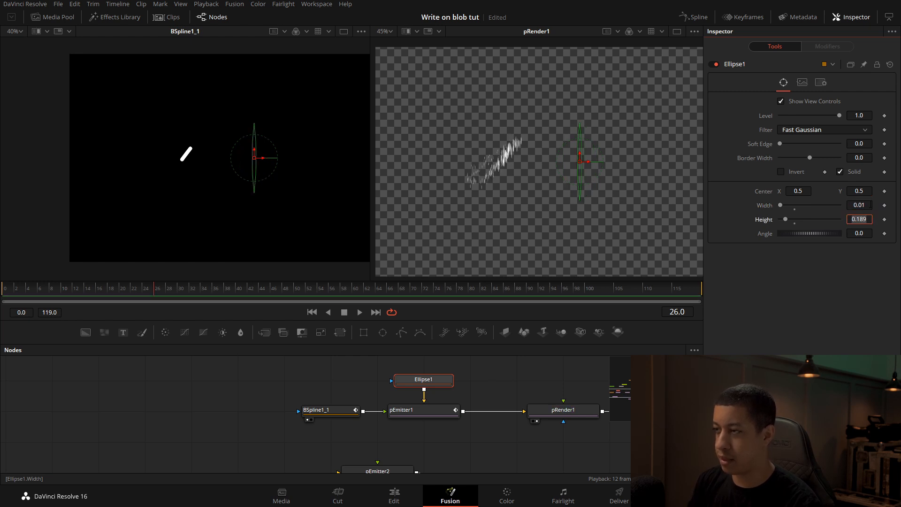
type("0.0")
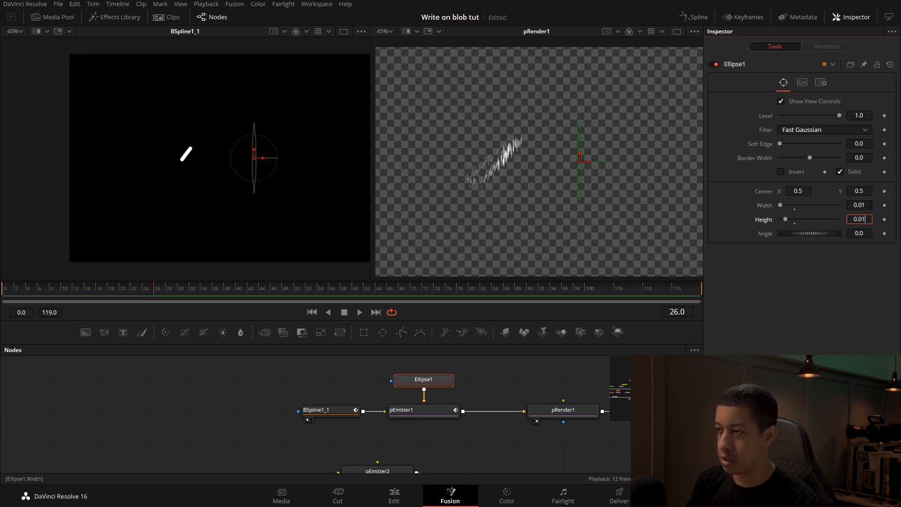
type("1")
key("Tab")
left_click(868, 205)
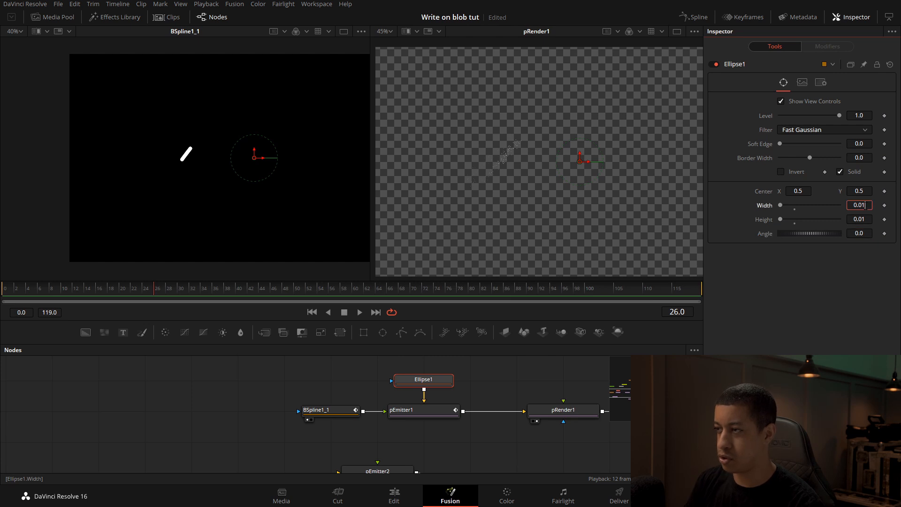
left_click(474, 389)
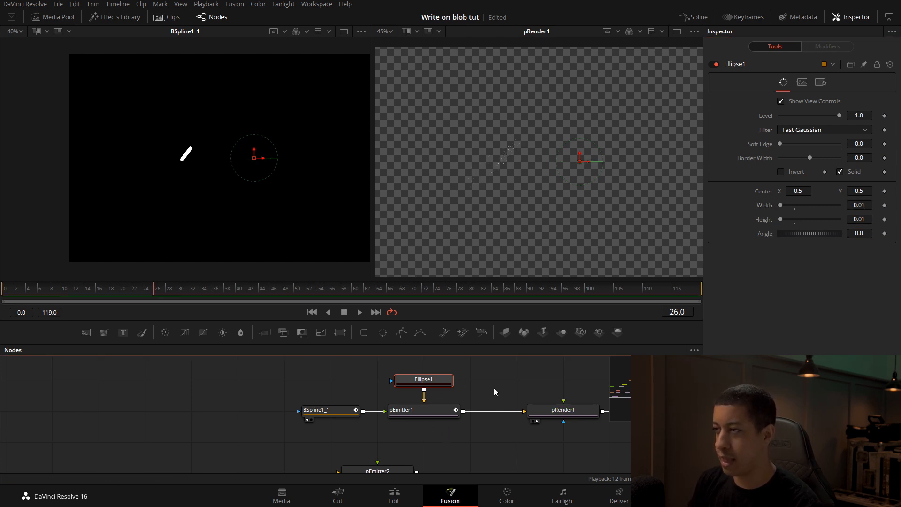
Undo the width, height and soft edge changes on Ellipse1.
key("ctrl+z")
key("ctrl+z")
key("ctrl+z")
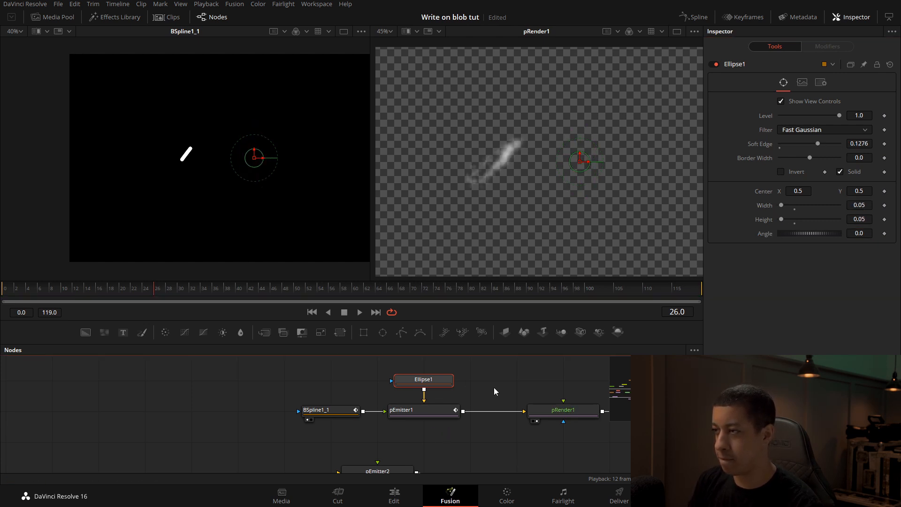
left_click(494, 388)
left_click_drag(483, 388, 515, 378)
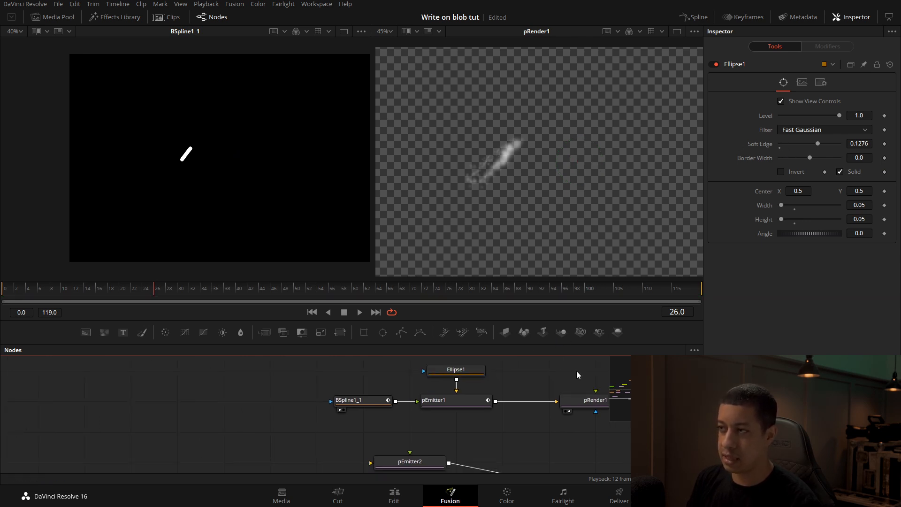
Examine pEmitter1's emitter settings and its Temporal Distribution options, keeping Randomly distributed.
scroll(488, 398, "down", 1)
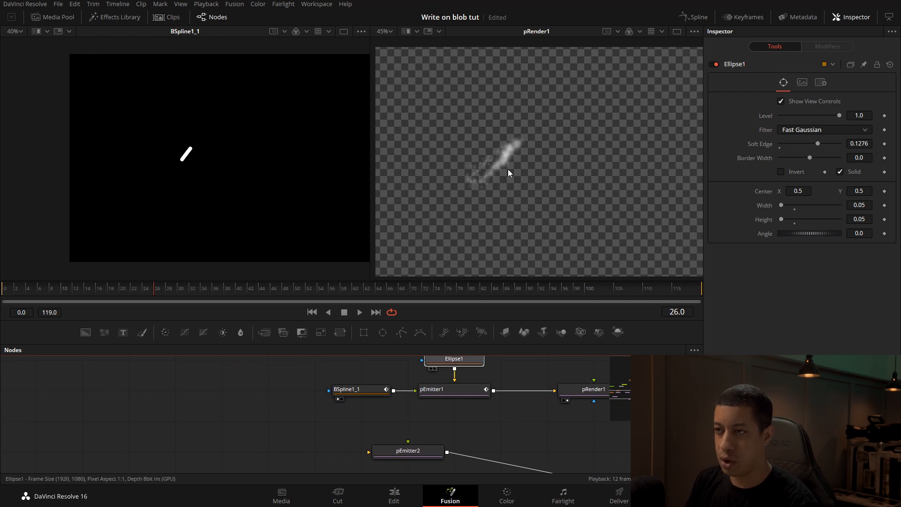
key("2")
left_click_drag(463, 392, 558, 155)
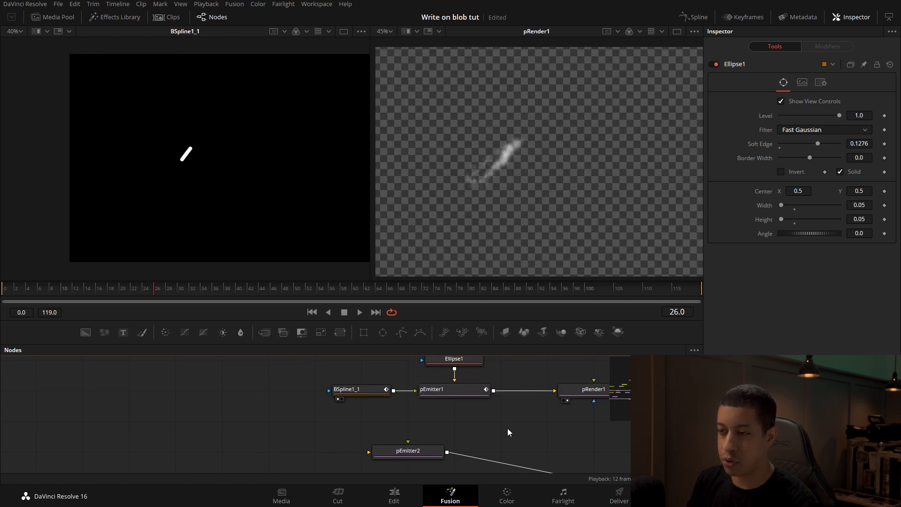
left_click_drag(515, 421, 420, 438)
left_click_drag(498, 436, 486, 427)
left_click(350, 399)
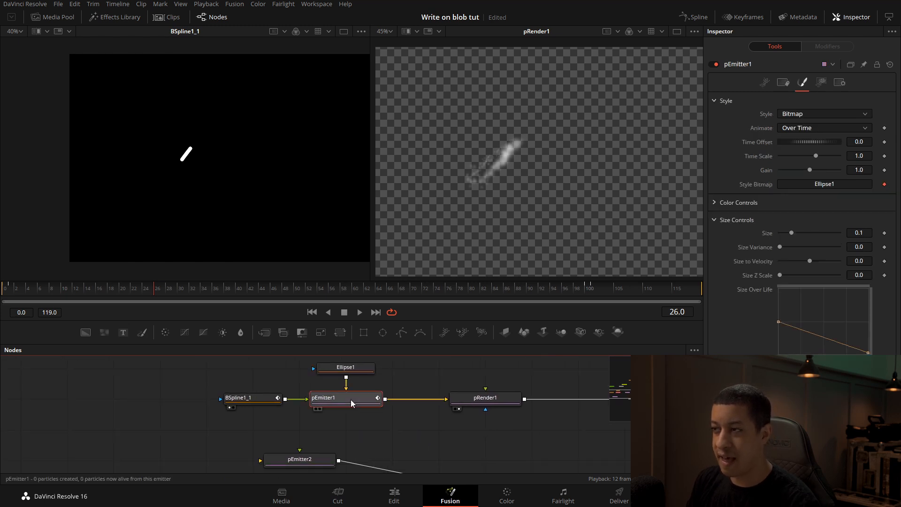
left_click(782, 84)
left_click(764, 82)
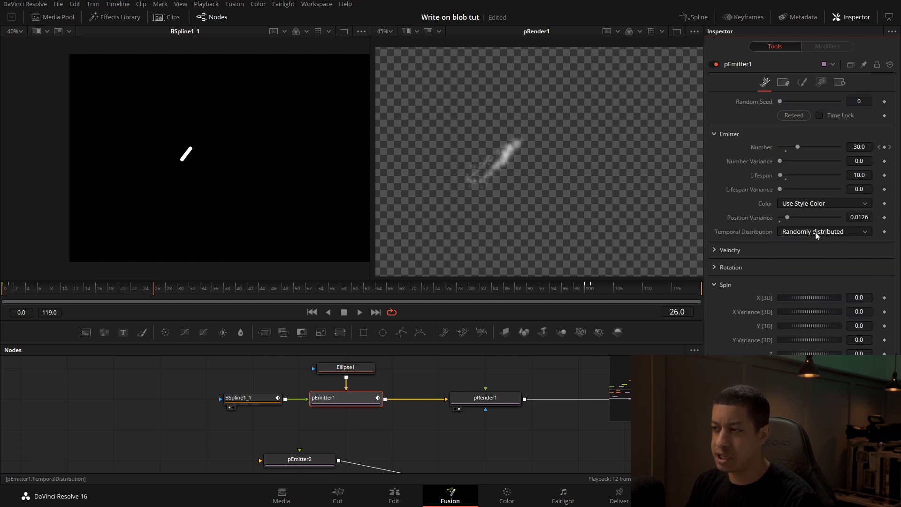
left_click(853, 233)
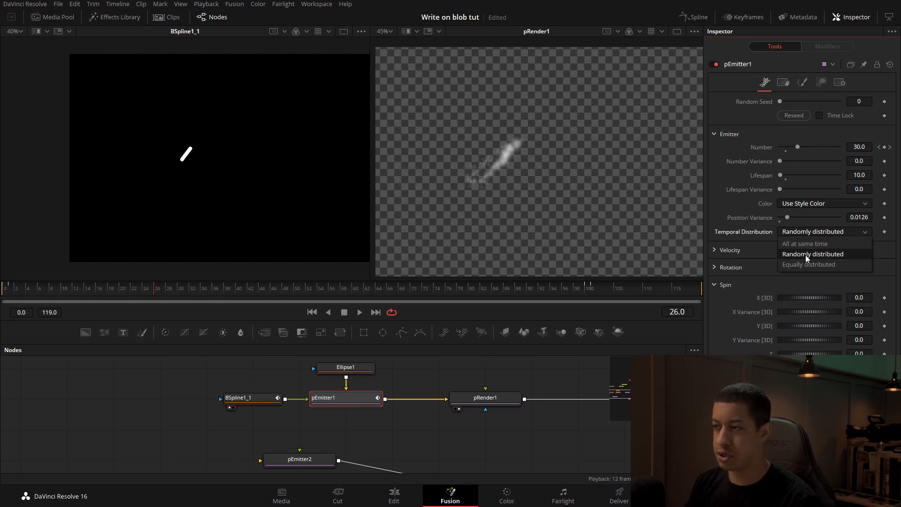
left_click(770, 254)
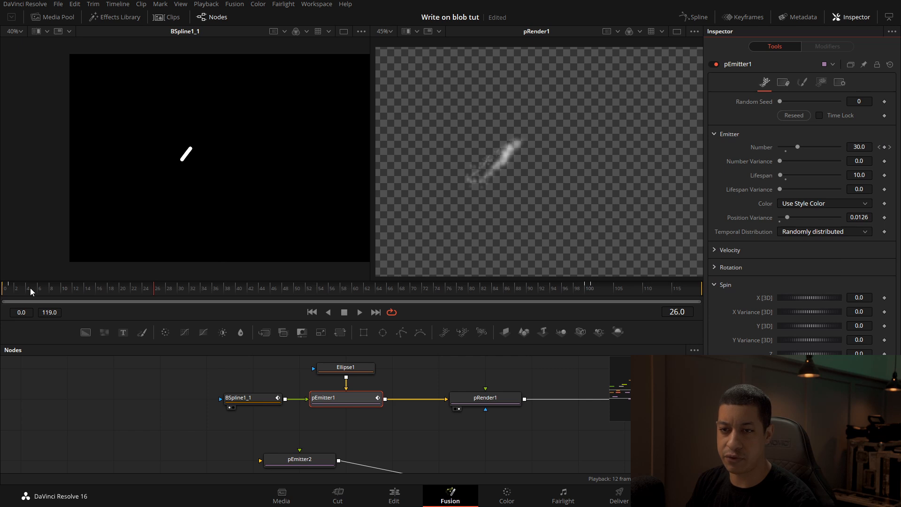
Check the keyframed particle number of pEmitter1 at frames 0, 1 and 100.
left_click(2, 293)
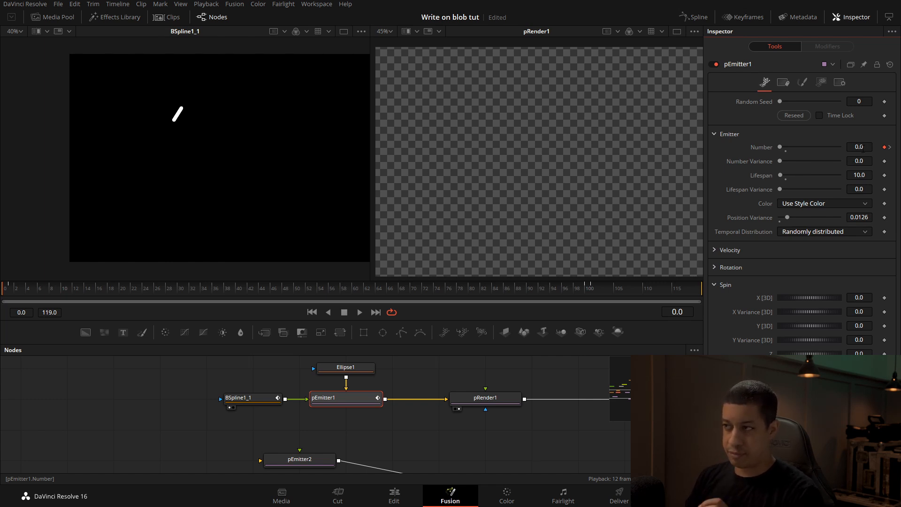
left_click(8, 290)
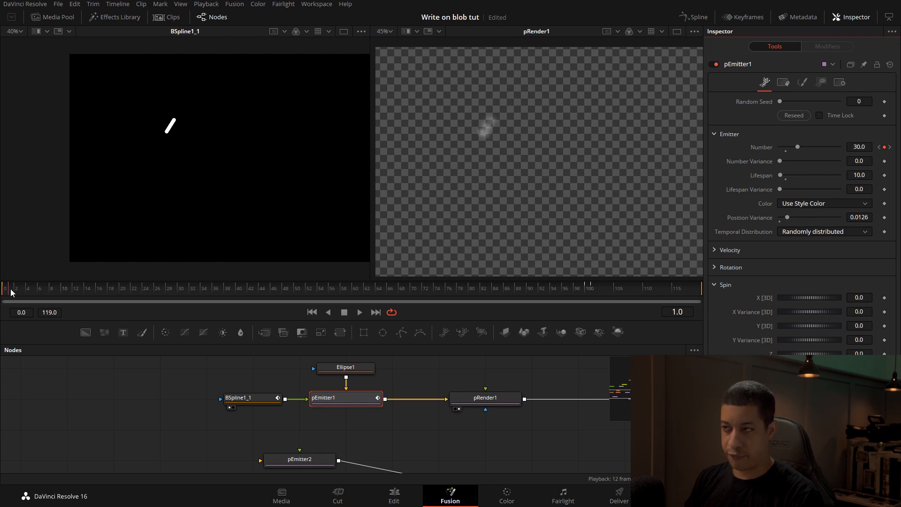
left_click_drag(244, 288, 586, 289)
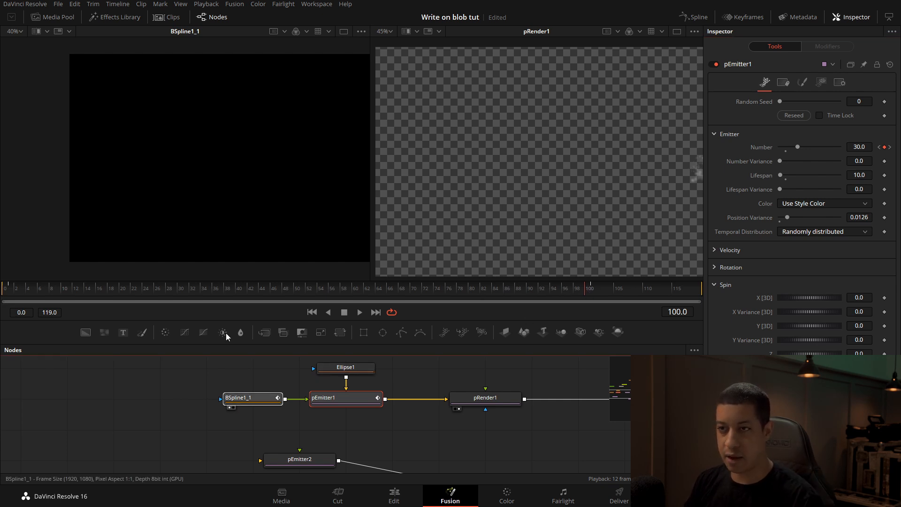
Examine the end of the BSpline1_1 path at frame 100 and pEmitter1's particle number at frame 108.
left_click(248, 399)
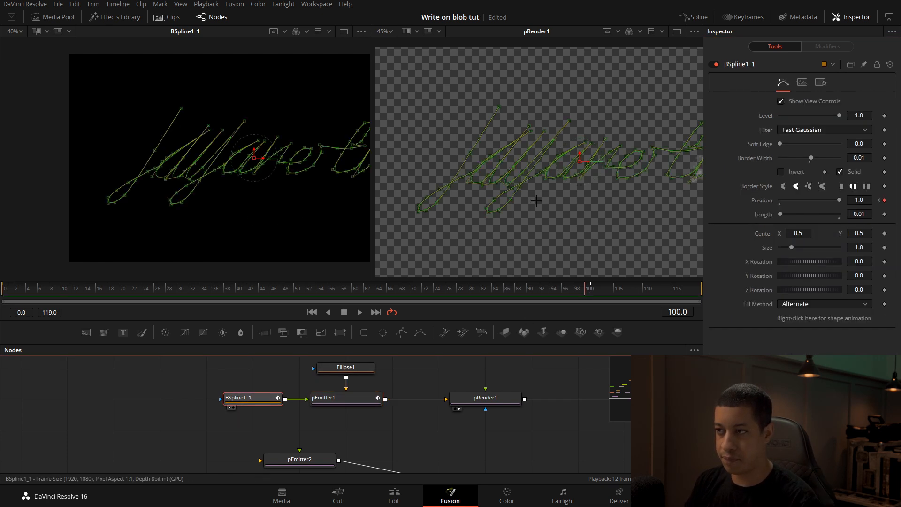
scroll(539, 201, "down", 4)
left_click_drag(570, 196, 523, 202)
left_click_drag(331, 195, 232, 209)
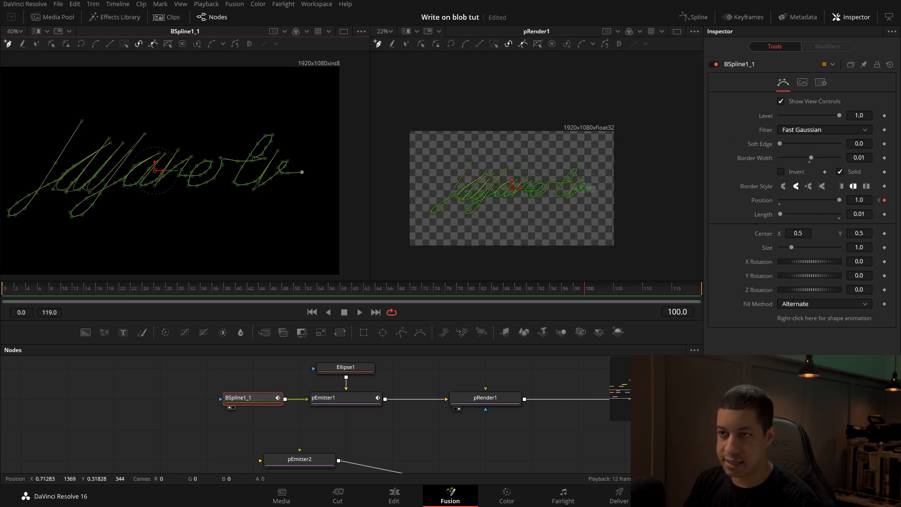
scroll(302, 174, "up", 3)
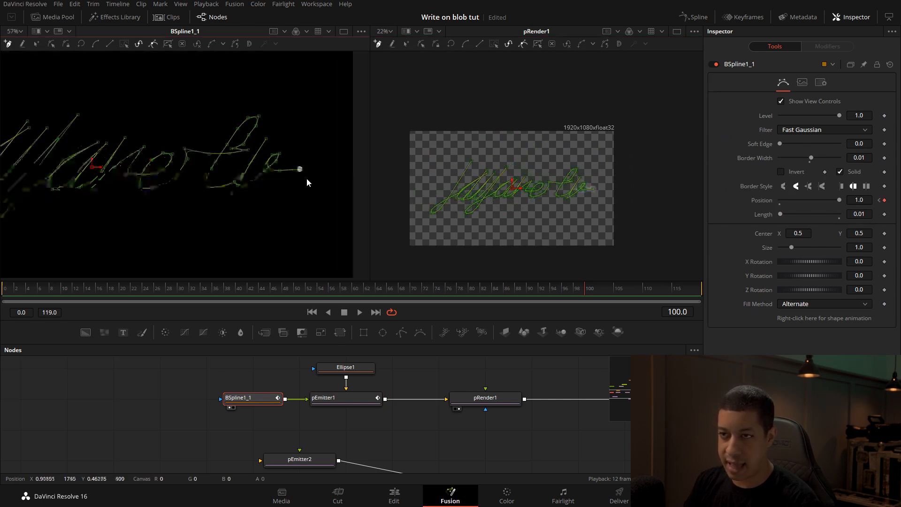
left_click(357, 400)
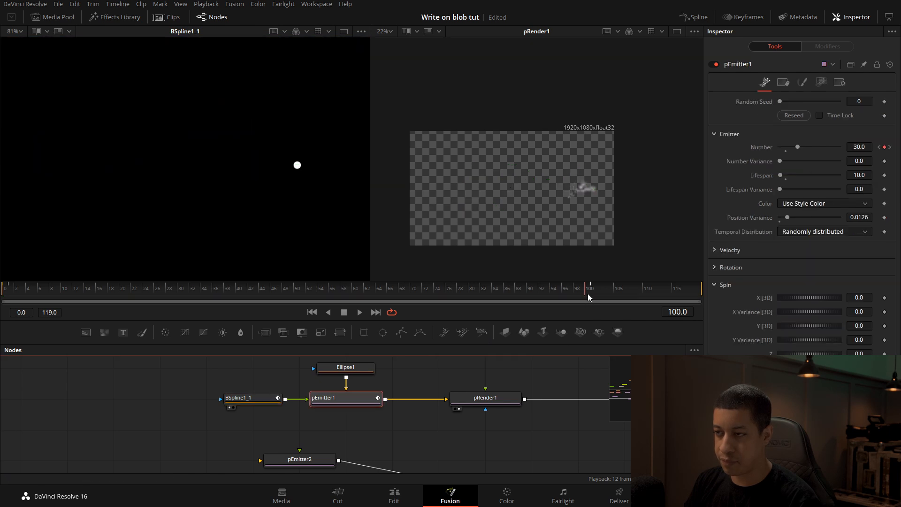
left_click_drag(590, 289, 633, 294)
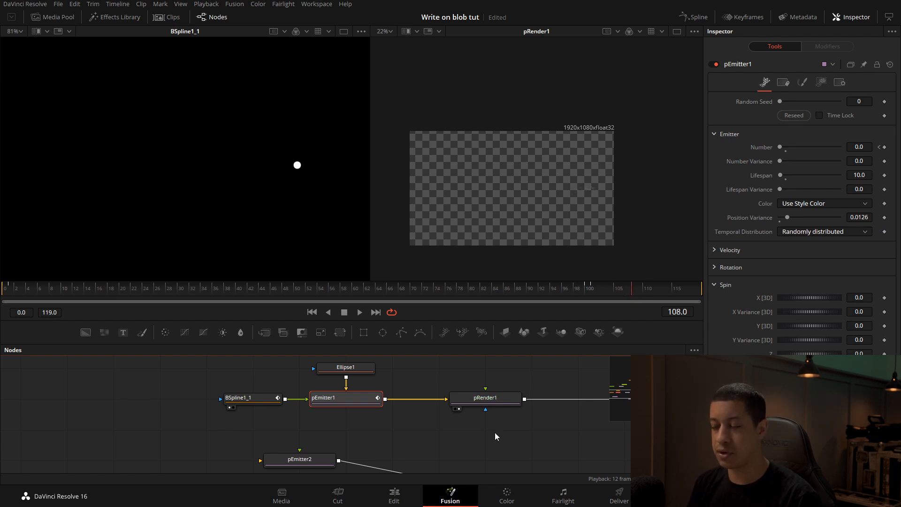
Show the settings of pRender1 and play its particle animation from frame 0.
left_click_drag(542, 443, 456, 434)
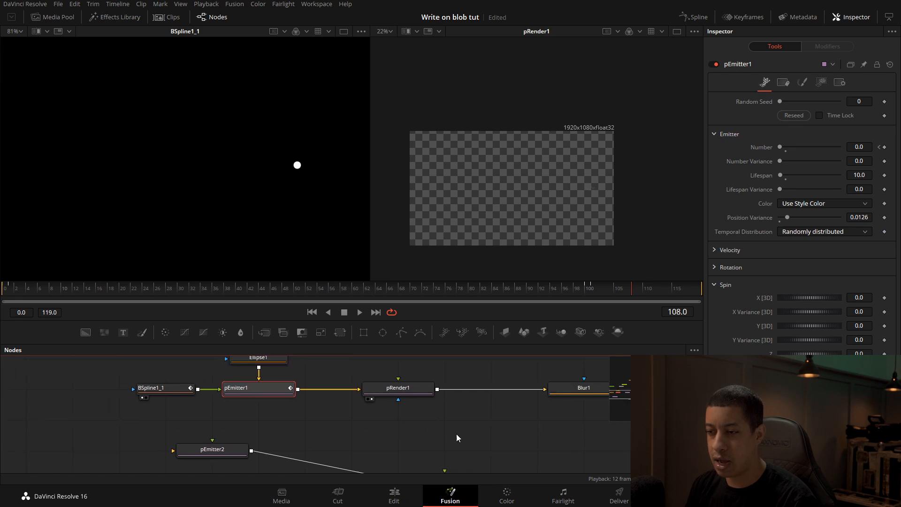
left_click(414, 391)
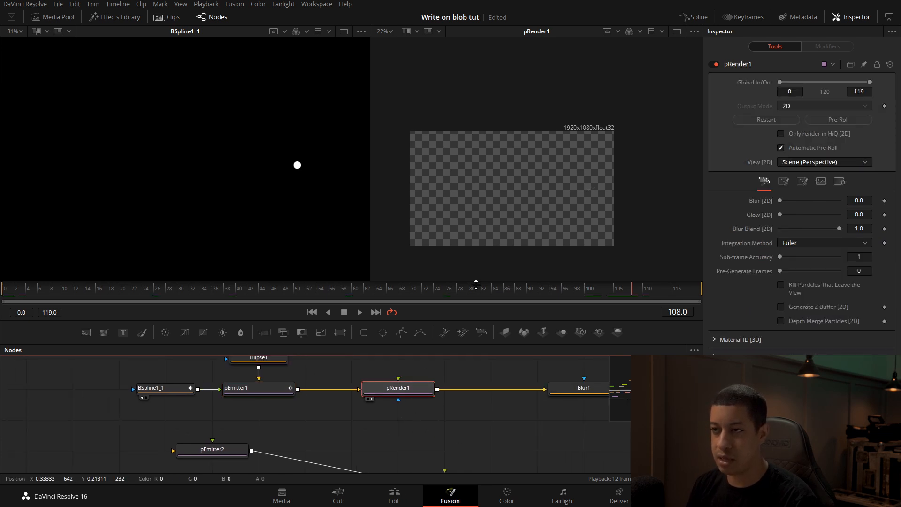
left_click(4, 293)
key("space")
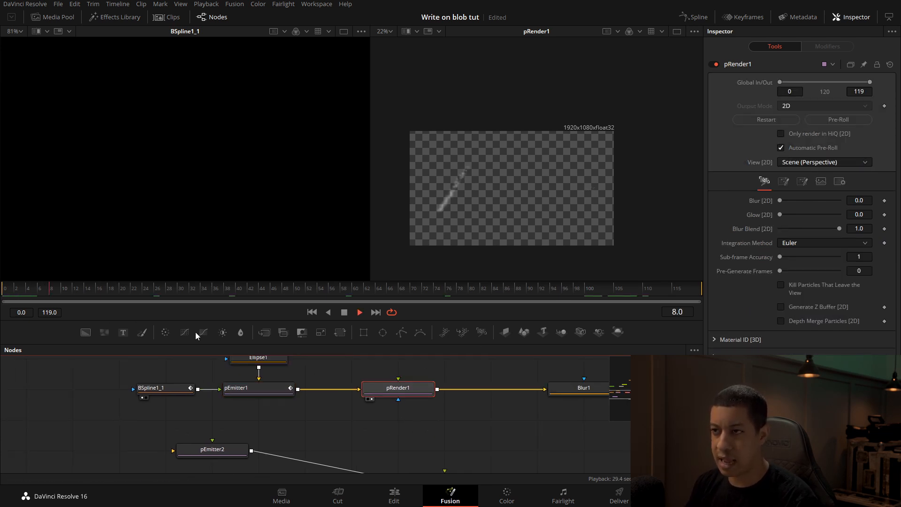
Stop the pRender1 playback and examine its particle trail up close.
scroll(482, 178, "up", 2)
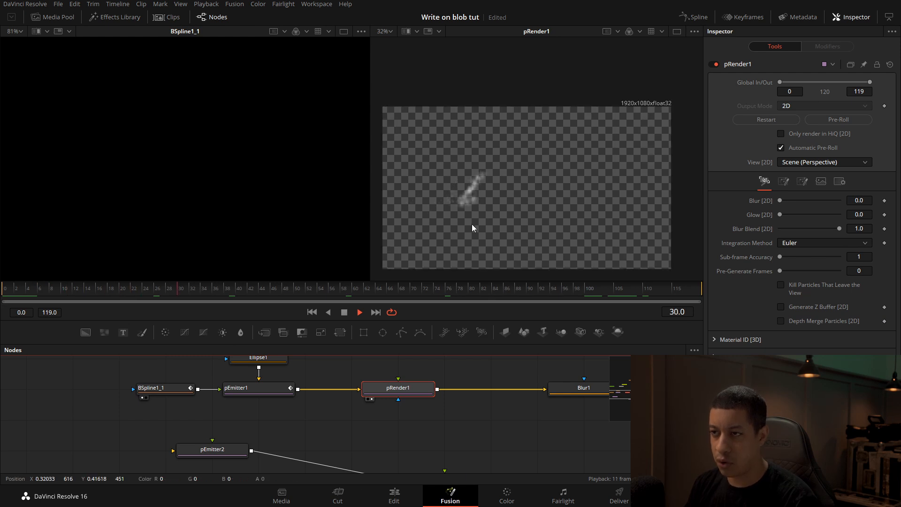
key("space")
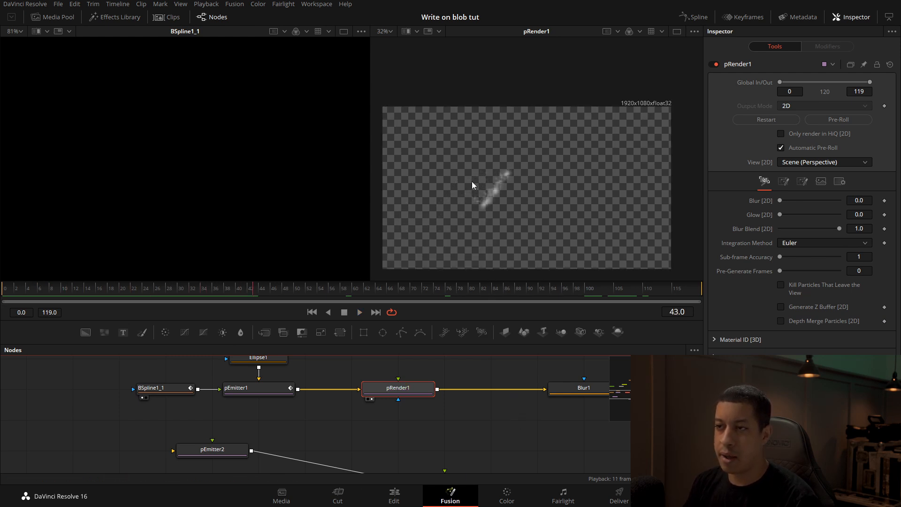
scroll(500, 198, "up", 9)
scroll(488, 229, "down", 6)
scroll(479, 212, "up", 2)
Move the Blur1 and Blur1_1 nodes together below the line between pRender1 and Background2.
left_click_drag(471, 421, 366, 431)
mouse_move(509, 424)
left_mouse_down()
mouse_move(407, 431)
mouse_move(420, 436)
mouse_move(268, 414)
left_mouse_up()
left_click_drag(416, 409, 417, 437)
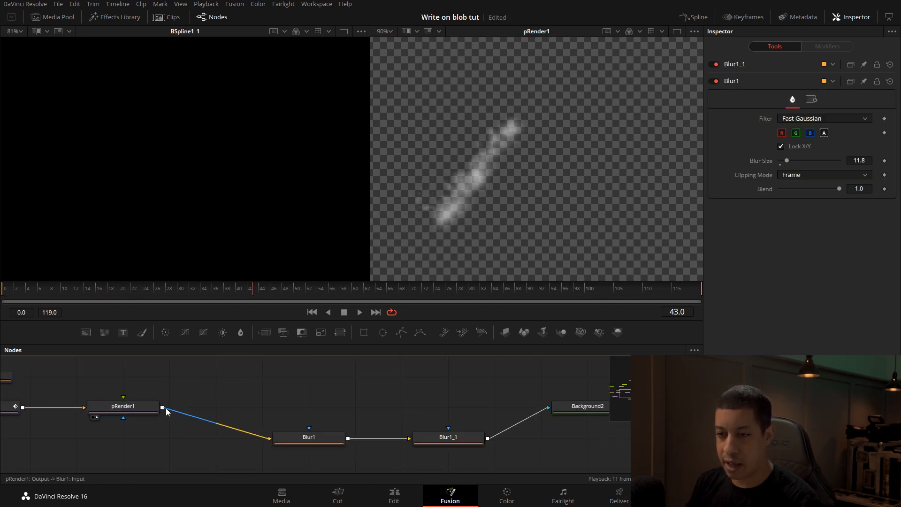
Connect pRender1's output directly to Background2's effect mask and play Background2 from frame 0.
left_click_drag(164, 407, 547, 409)
key("2")
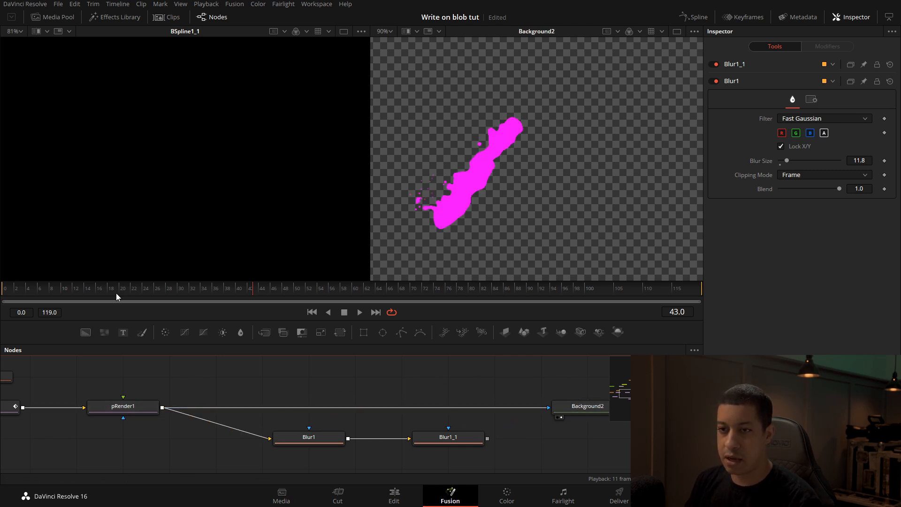
left_click(3, 291)
key("space")
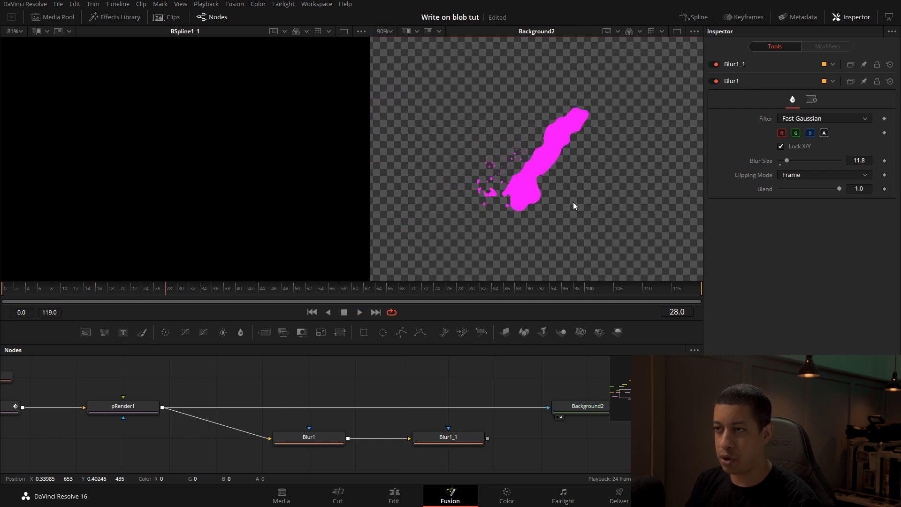
Examine Background2's color, image and mask settings, including the Alpha channel's Low and High thresholds.
scroll(555, 195, "down", 5)
left_click(581, 406)
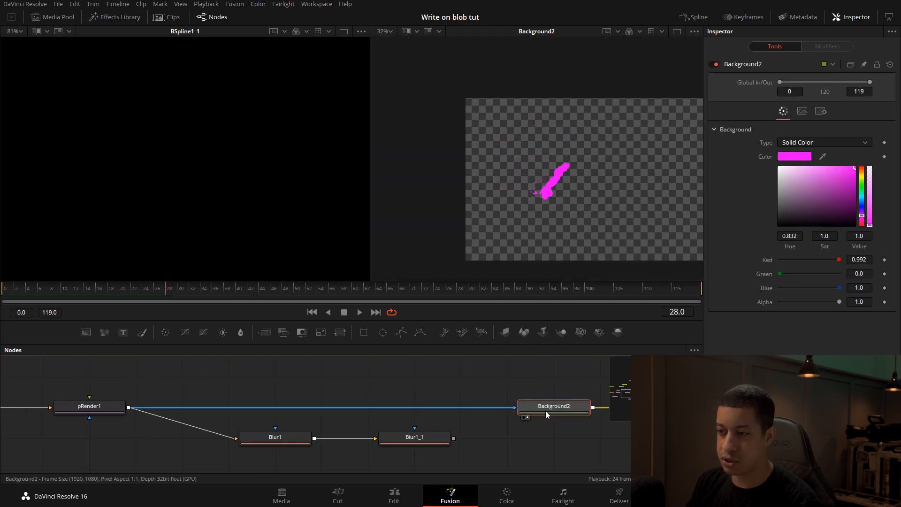
left_click(819, 111)
left_click(802, 112)
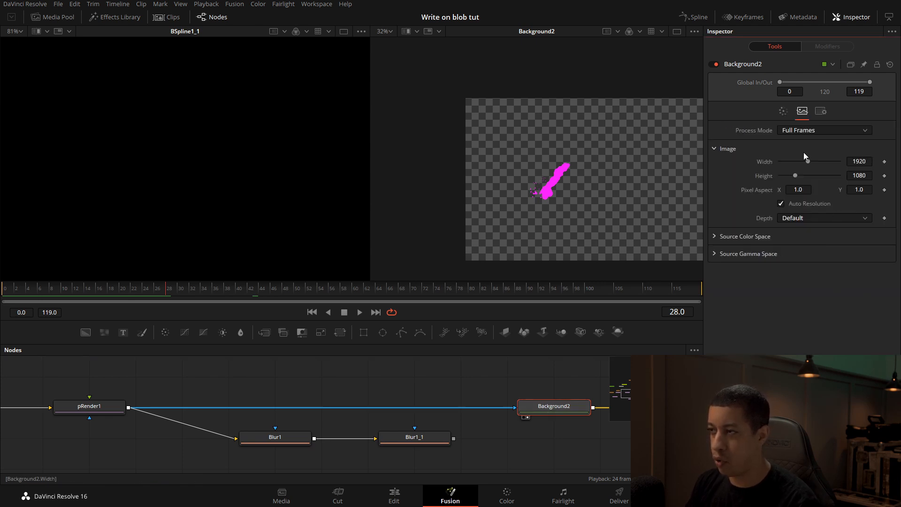
left_click(820, 112)
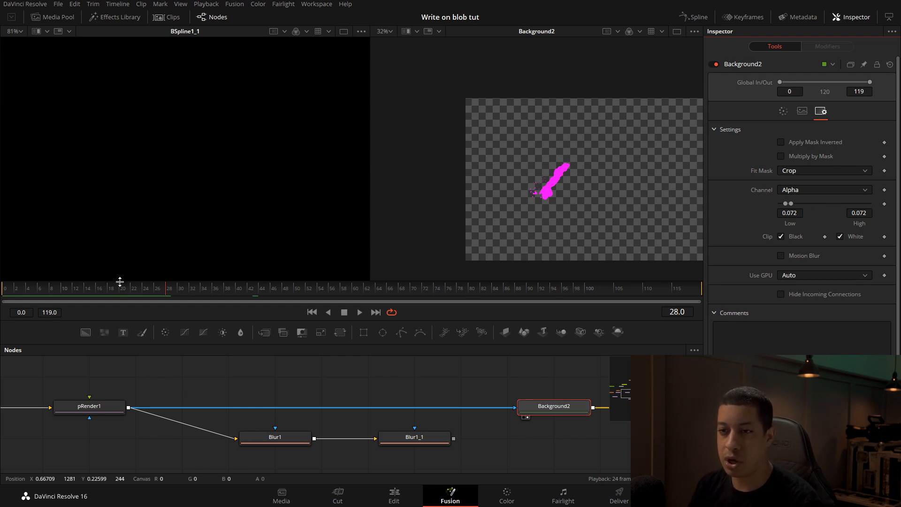
Play Background2's animation from frame 0 with the unblurred particles as its mask.
left_click_drag(113, 287, 5, 300)
key("space")
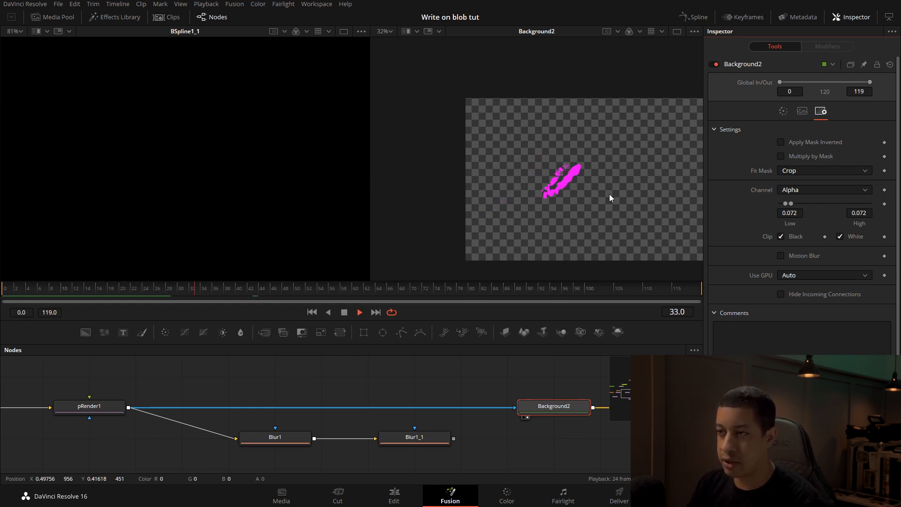
key("space")
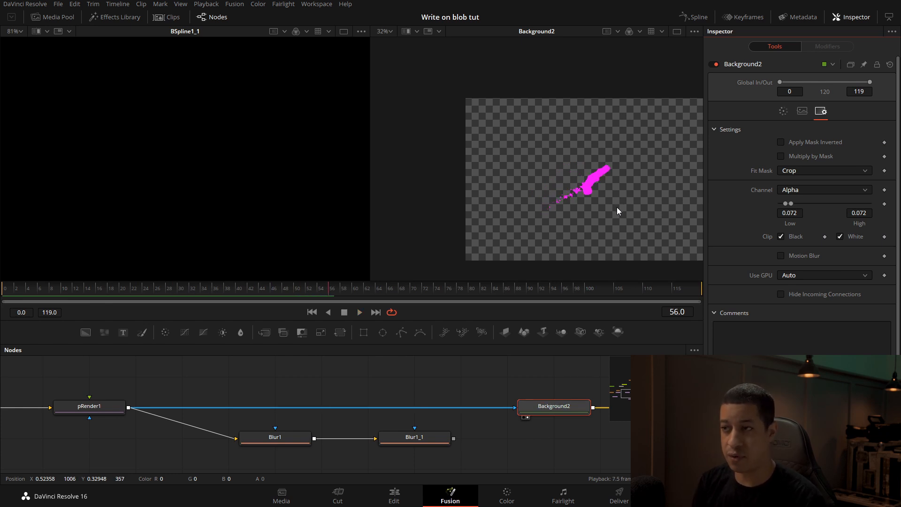
key("space")
key("space")
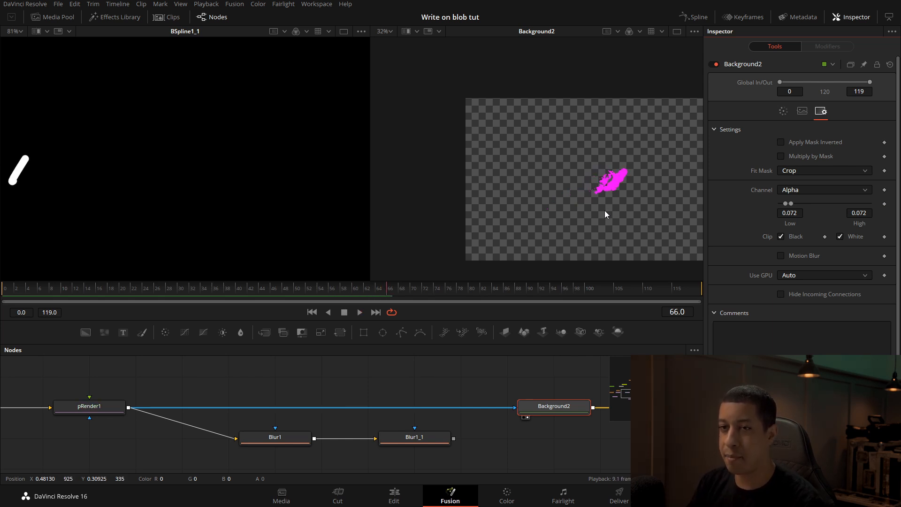
Connect Blur1's output to Background2's effect mask and play the single-blur result from frame 0.
left_click_drag(314, 439, 514, 409)
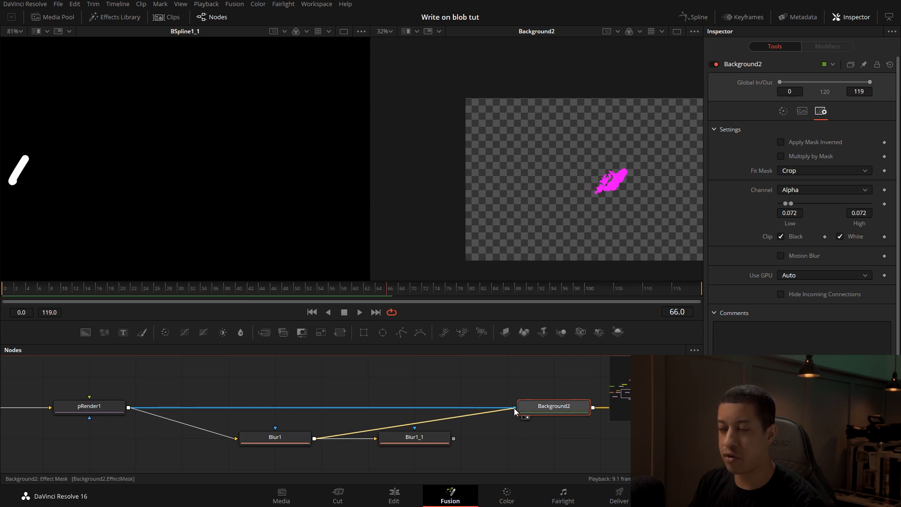
left_click_drag(513, 410, 513, 410)
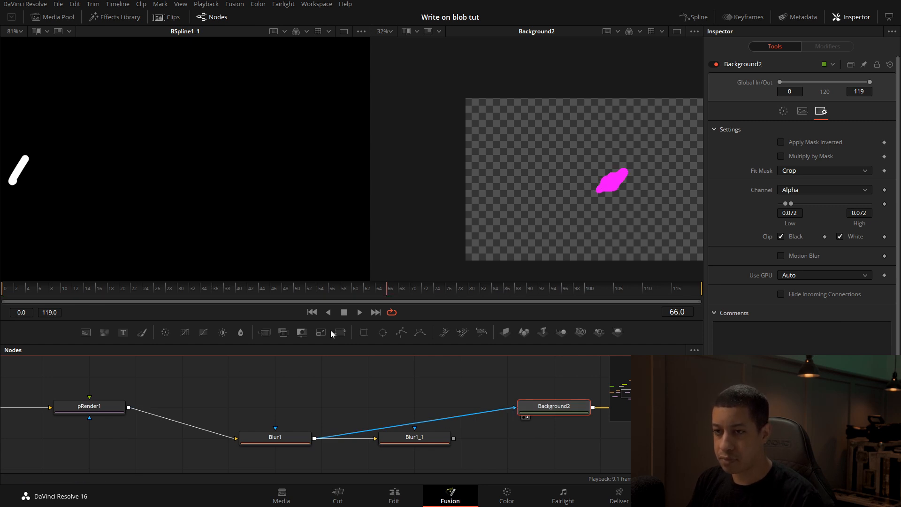
left_click_drag(45, 292, 4, 291)
key("space")
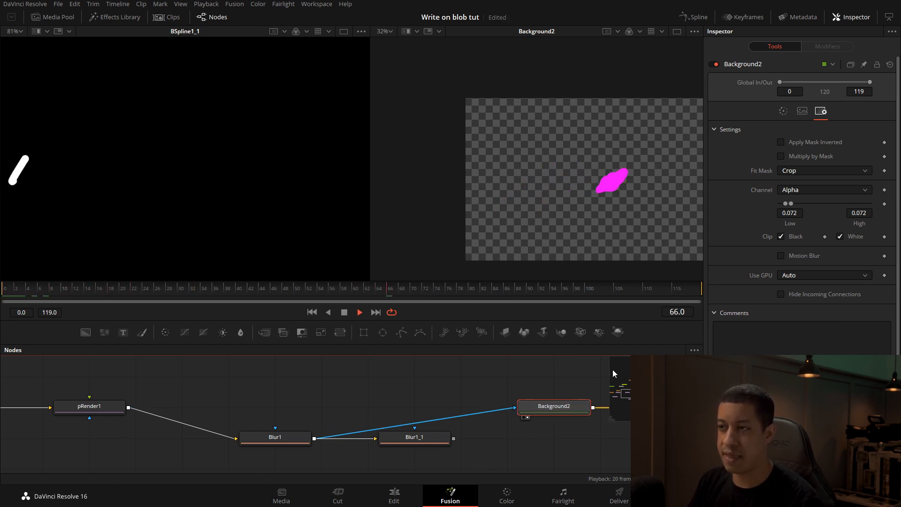
key("space")
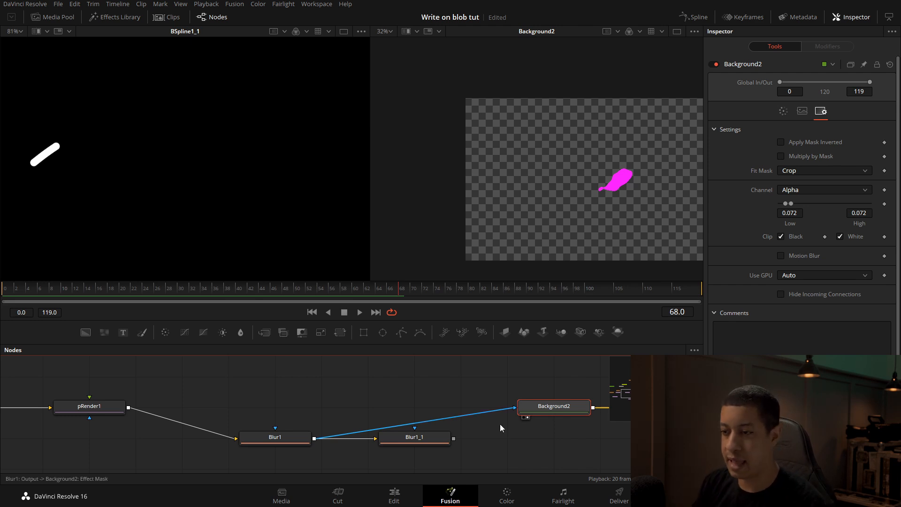
Connect Blur1_1's output to Background2's effect mask and play the double-blurred blob from frame 0.
left_click_drag(453, 438, 516, 407)
left_click(135, 292)
key("Home")
key("space")
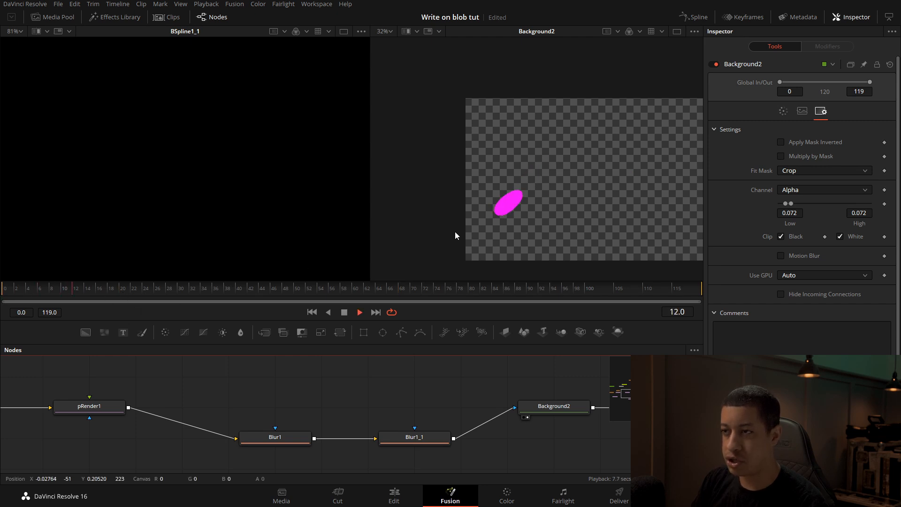
key("space")
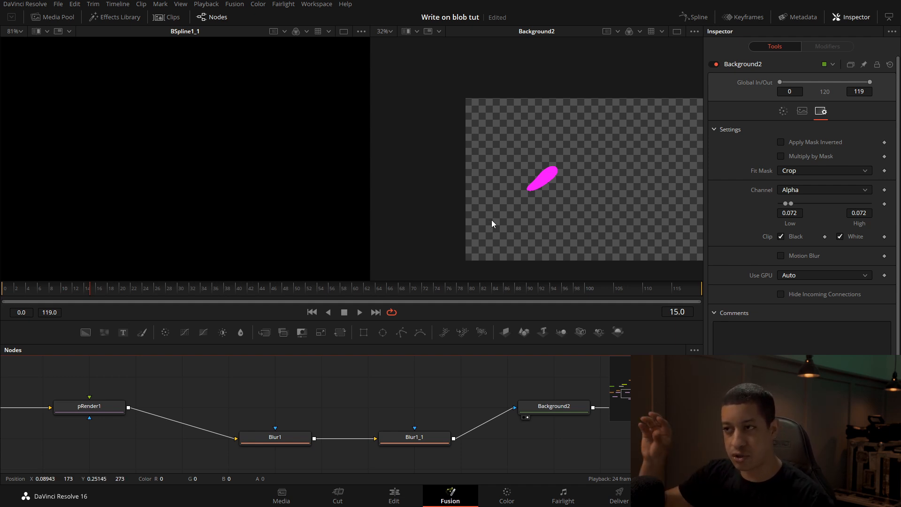
key("space")
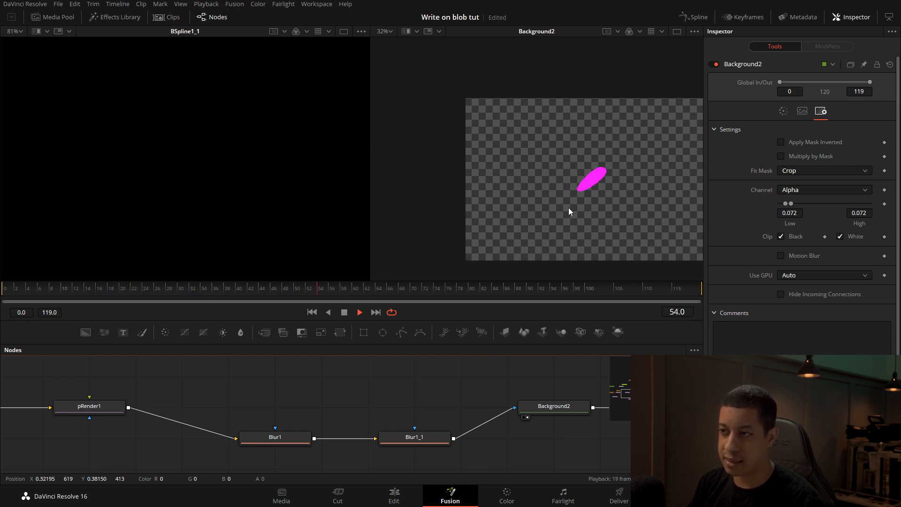
key("space")
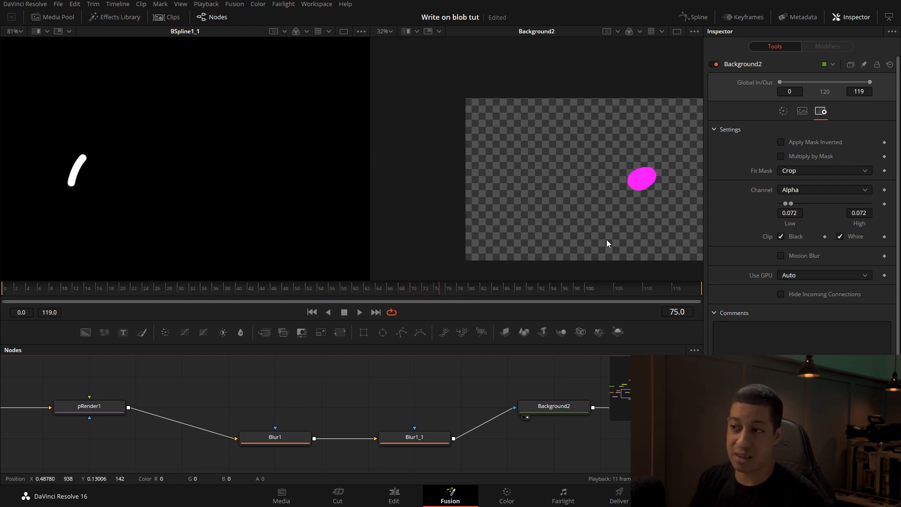
Check the blur sizes of Blur1 and Blur1_1 and the solid color of Background2.
left_click(280, 441)
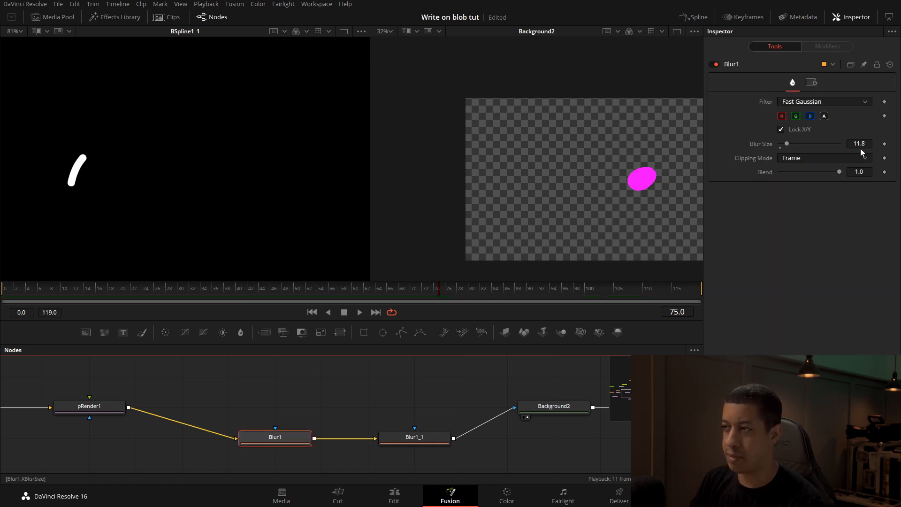
left_click(418, 444)
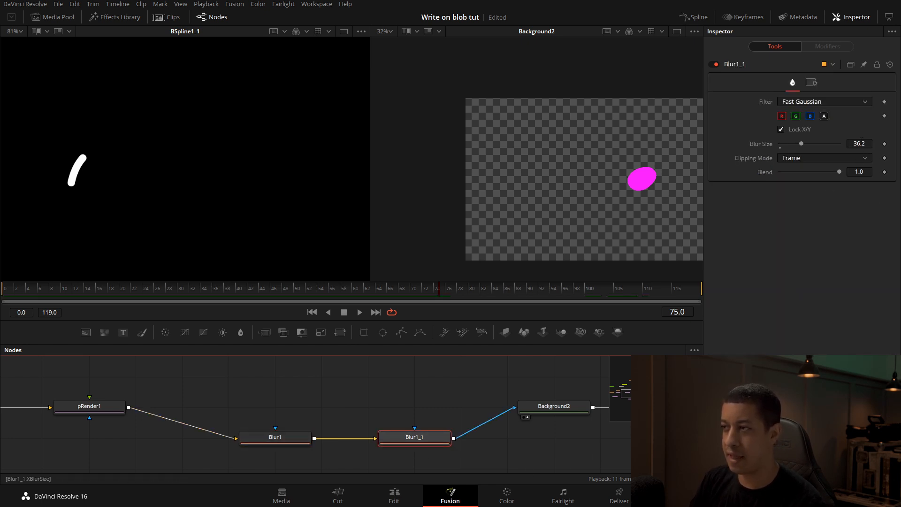
left_click_drag(521, 390, 403, 390)
left_click(422, 403)
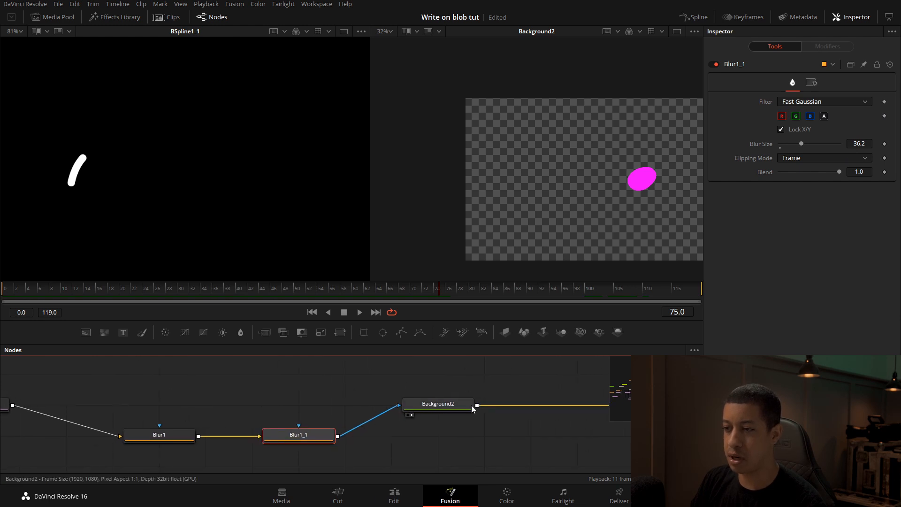
left_click(783, 113)
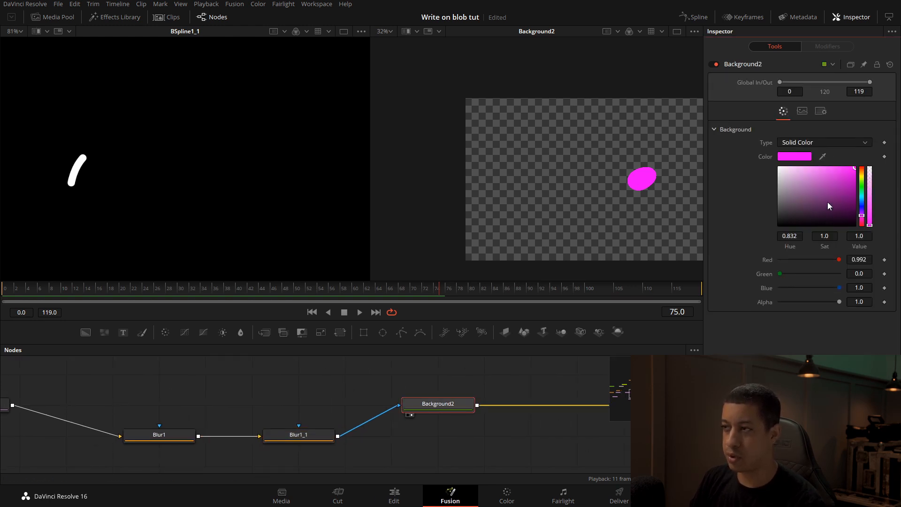
Search the tool list for "sha" to locate the Shadow (Sh) tool, and close the list without adding it.
left_click_drag(534, 386, 407, 398)
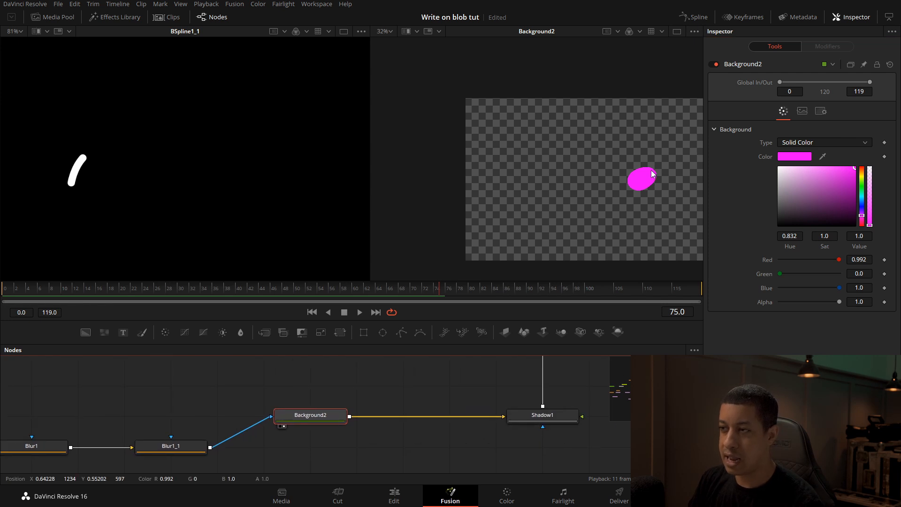
left_click_drag(527, 397, 459, 404)
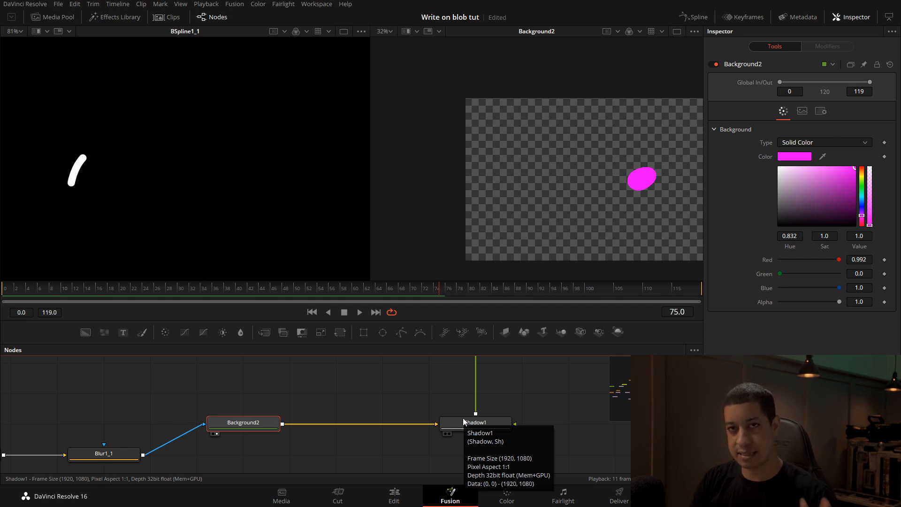
left_click(526, 415)
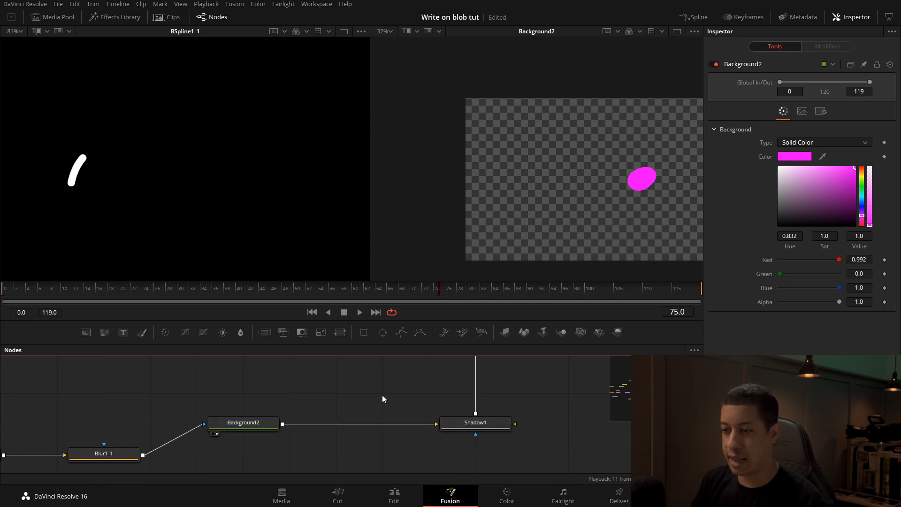
key("shift+space")
type("text")
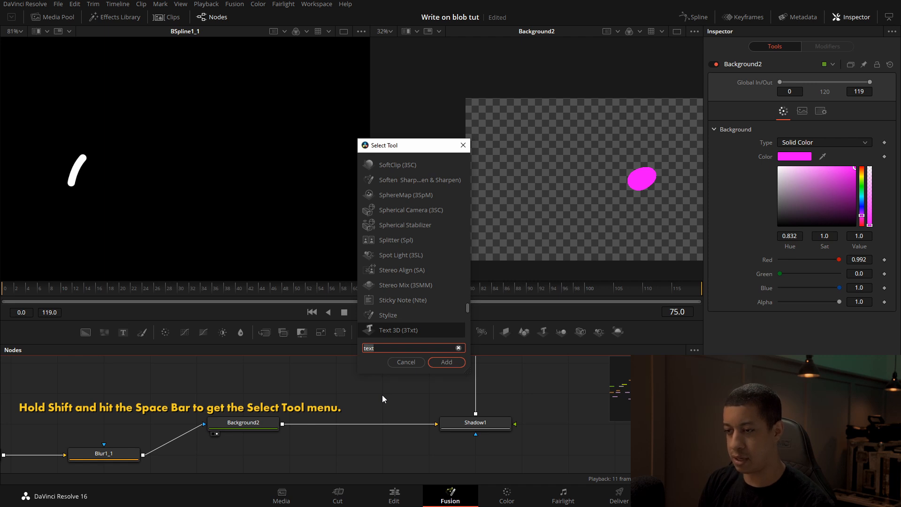
type("sha")
key("Down")
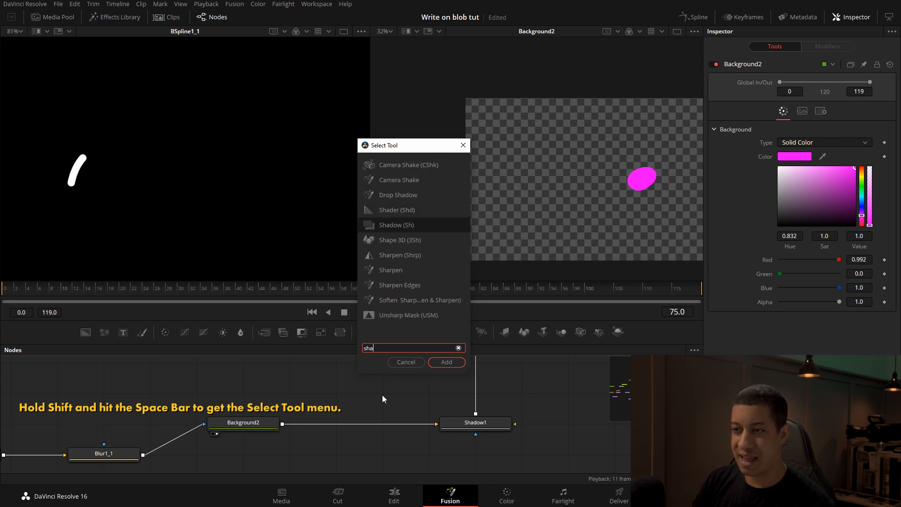
key("Up")
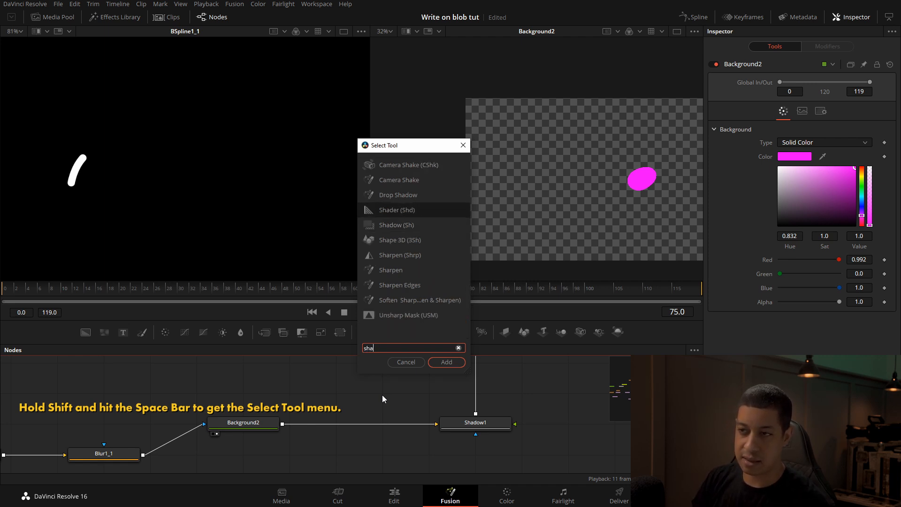
key("Down")
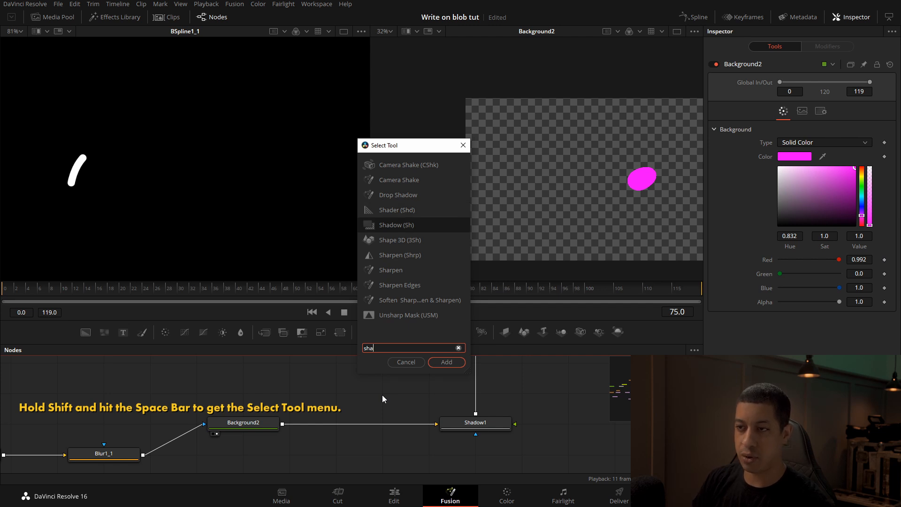
left_click(406, 362)
Show Shadow1 in the viewer and examine its settings and the shadow around the magenta blob.
left_click(467, 425)
key("2")
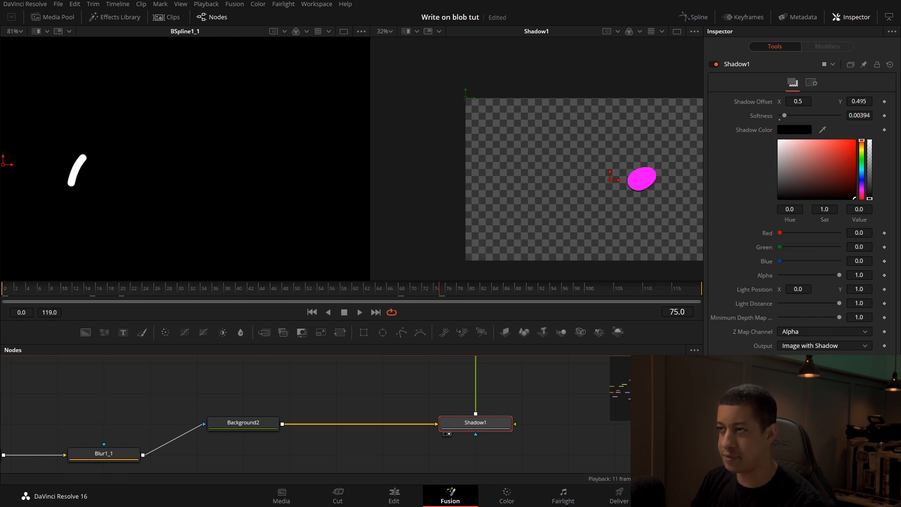
scroll(591, 235, "up", 8)
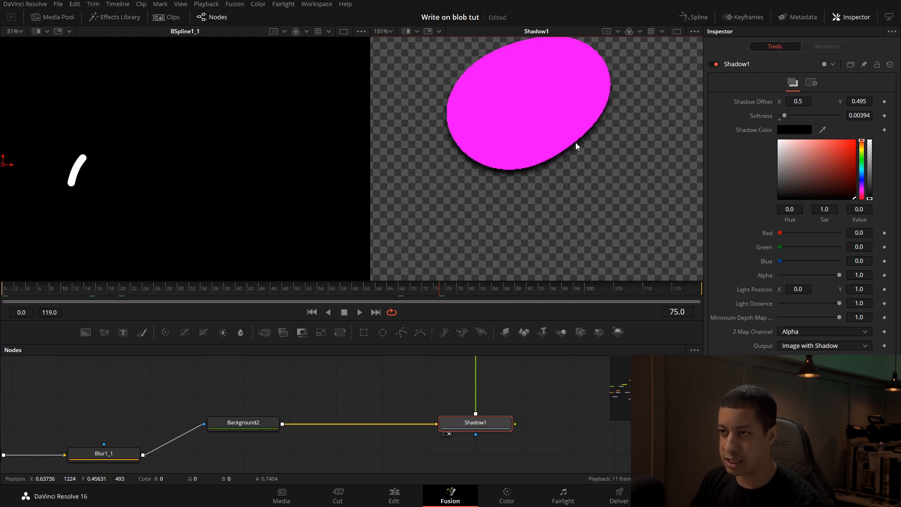
scroll(544, 199, "down", 6)
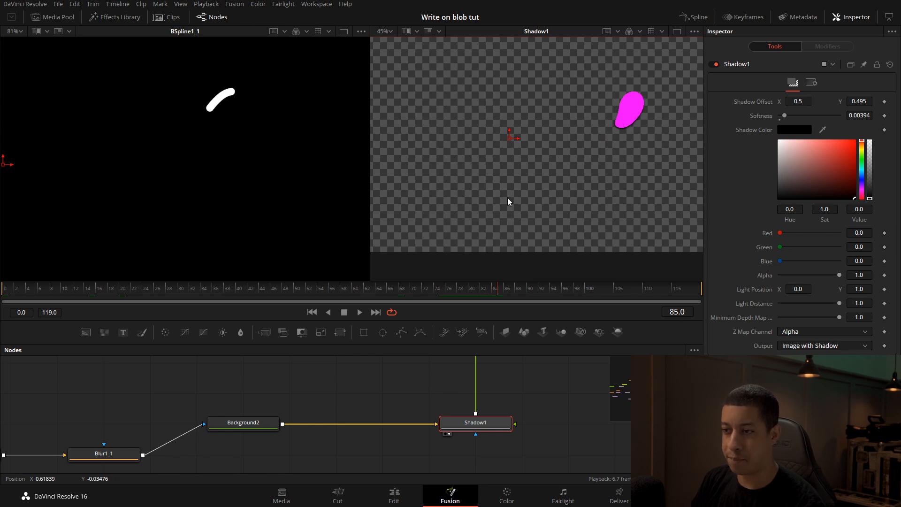
scroll(508, 202, "down", 4)
scroll(376, 399, "down", 3)
Connect Text1 directly to Merge2's background input, bypassing Shadow1_1, and show Merge2 in the viewer.
left_click_drag(371, 406, 442, 472)
left_click_drag(334, 415, 397, 428)
left_click_drag(453, 389, 356, 397)
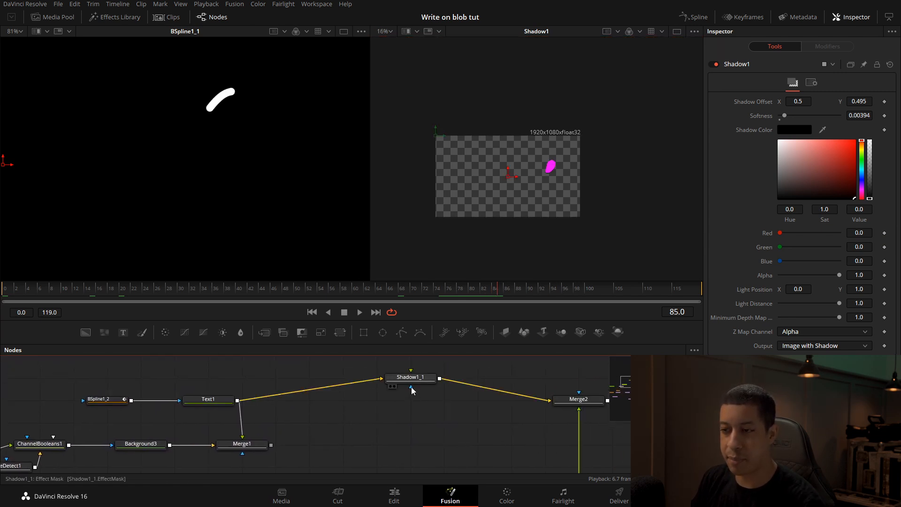
left_click_drag(255, 401, 549, 399)
left_click(561, 407)
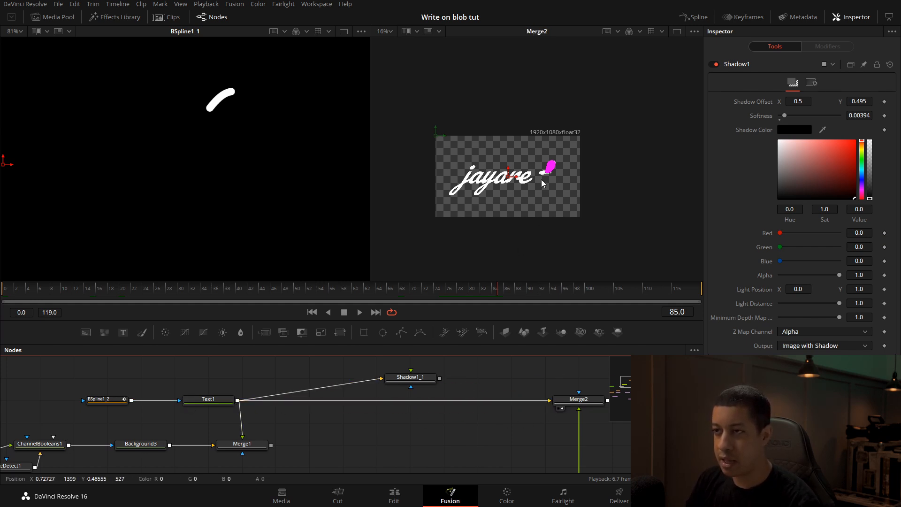
Play the write-on animation in Merge2 from the first frame, examine the magenta blob up close, and stop at frame 28.
left_click(4, 289)
key("space")
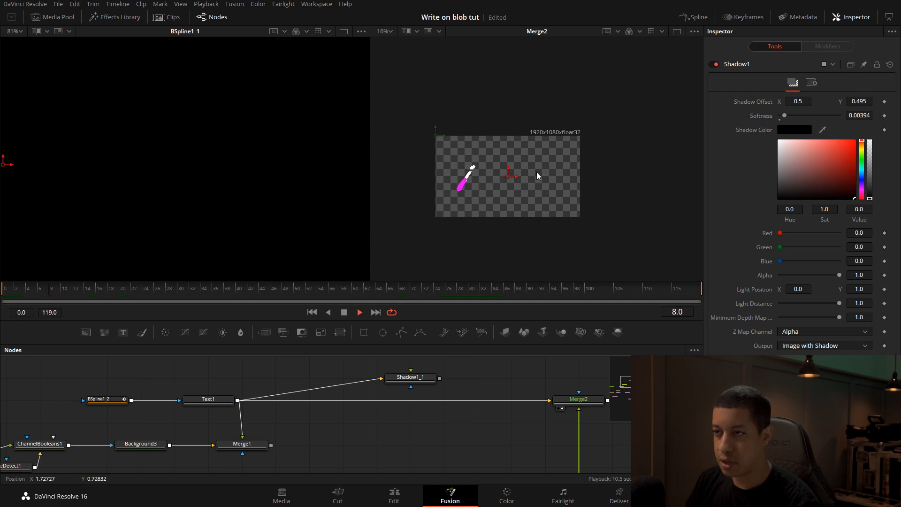
scroll(483, 186, "up", 1)
scroll(483, 185, "up", 3)
key("space")
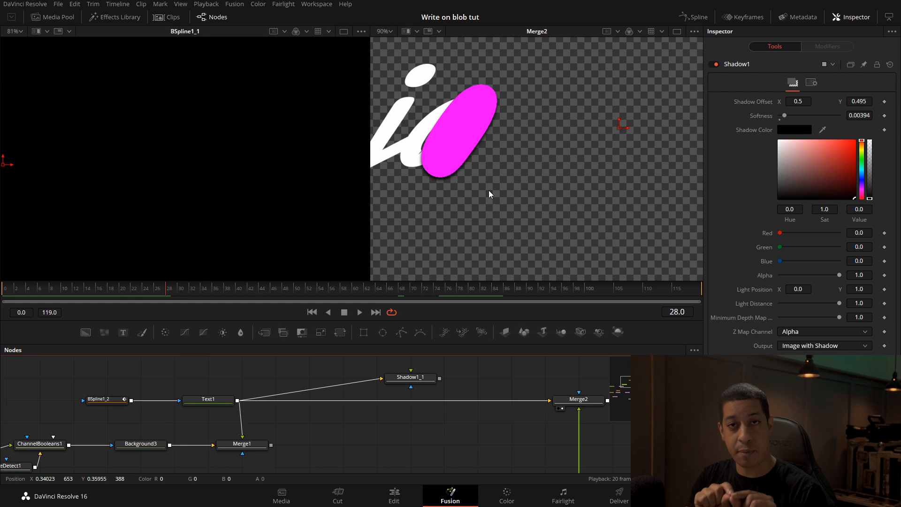
Compare the animated Length of BSpline1_2 with the animated Position of BSpline1_1 at frame 28.
left_click(107, 400)
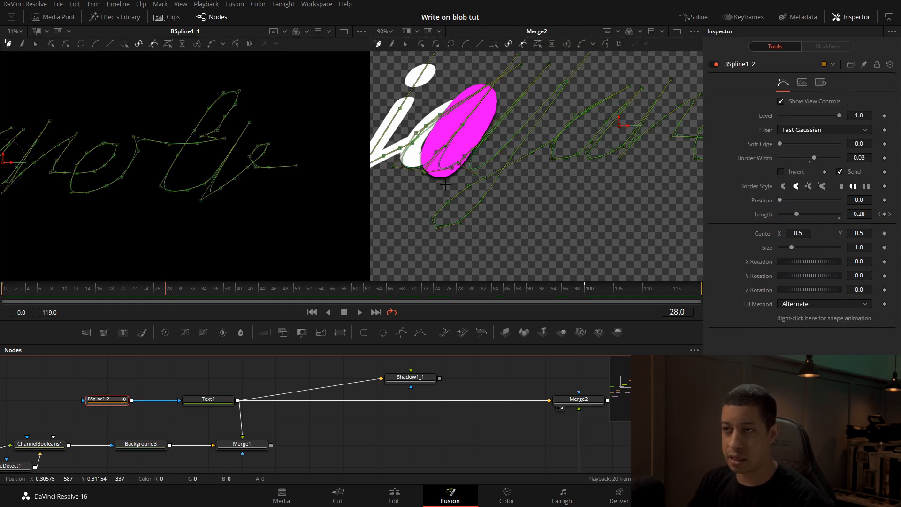
left_click_drag(233, 435, 241, 429)
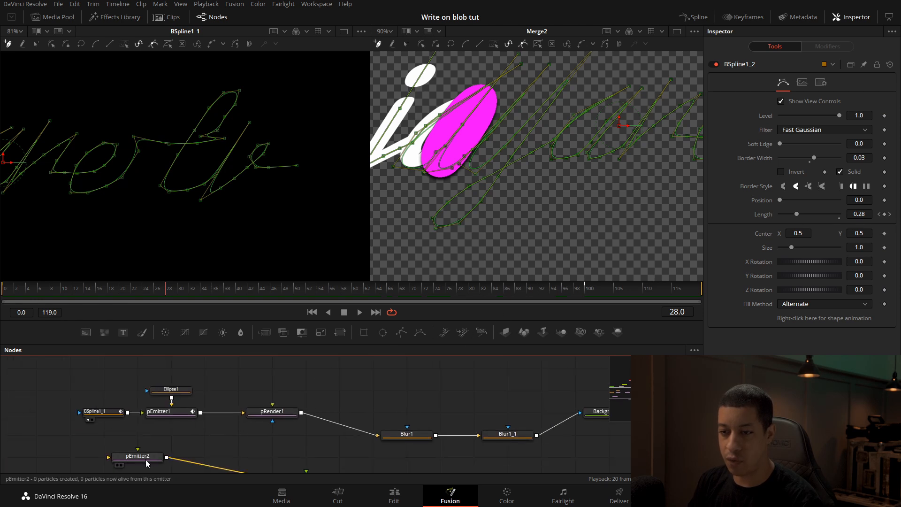
left_click(97, 413)
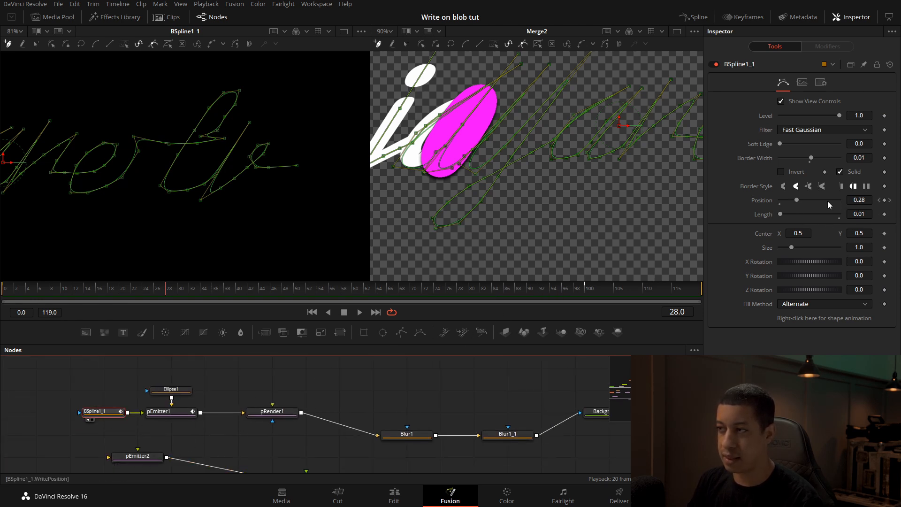
left_click_drag(418, 424, 285, 456)
left_click_drag(404, 407, 358, 448)
left_click_drag(494, 382, 400, 454)
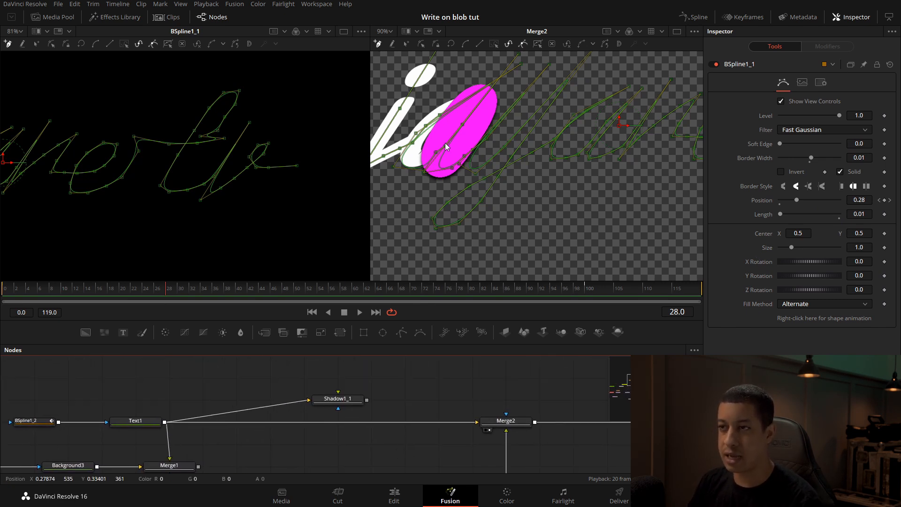
Play the write-on through to frame 80 without the spline outlines showing, and save the project.
scroll(483, 115, "down", 3)
key("space")
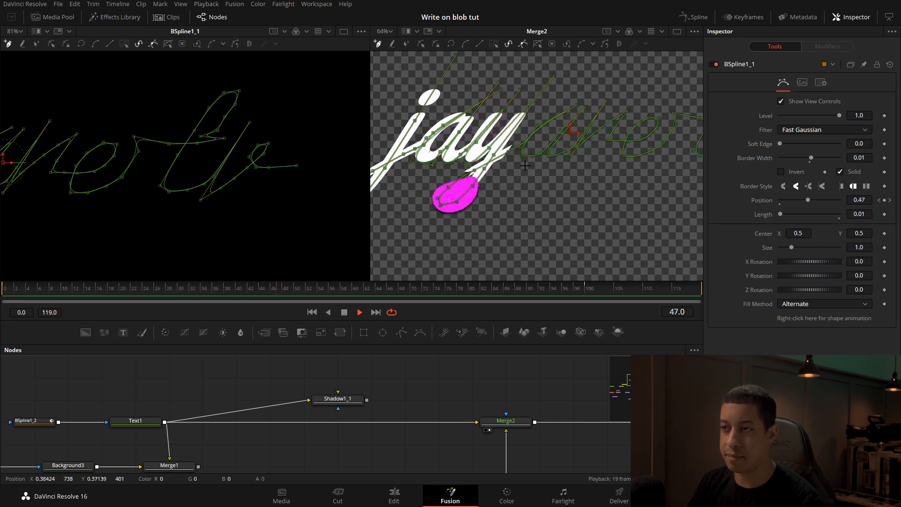
left_click(484, 405)
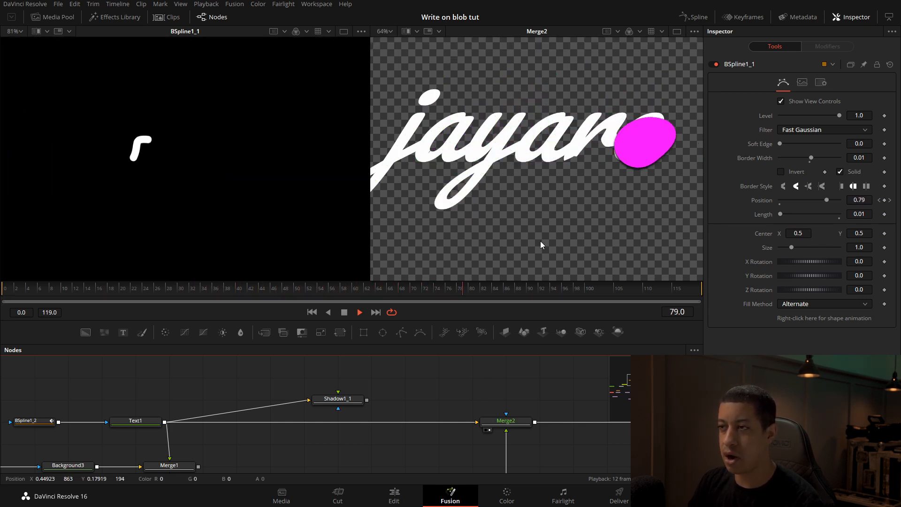
key("ctrl+s")
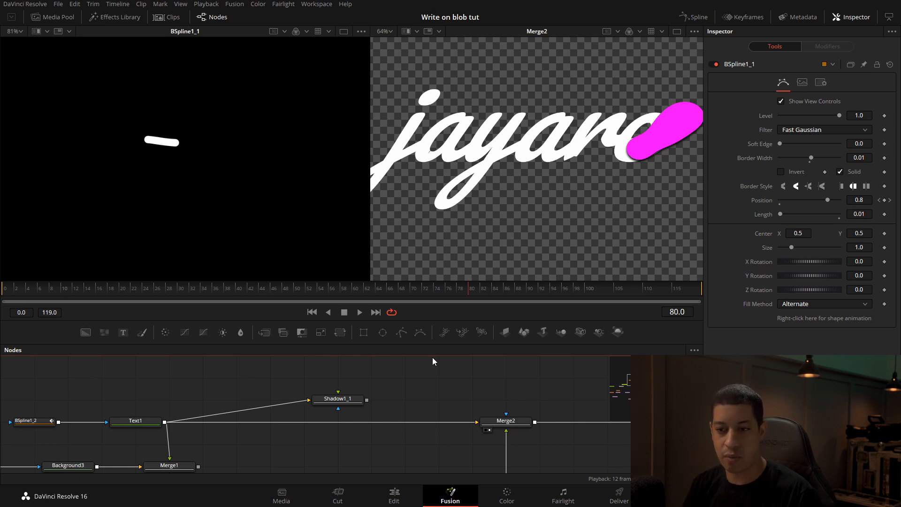
Paste a copy of the "jayare tv" text node above Text1 and show it in the viewer.
left_click_drag(227, 460, 329, 436)
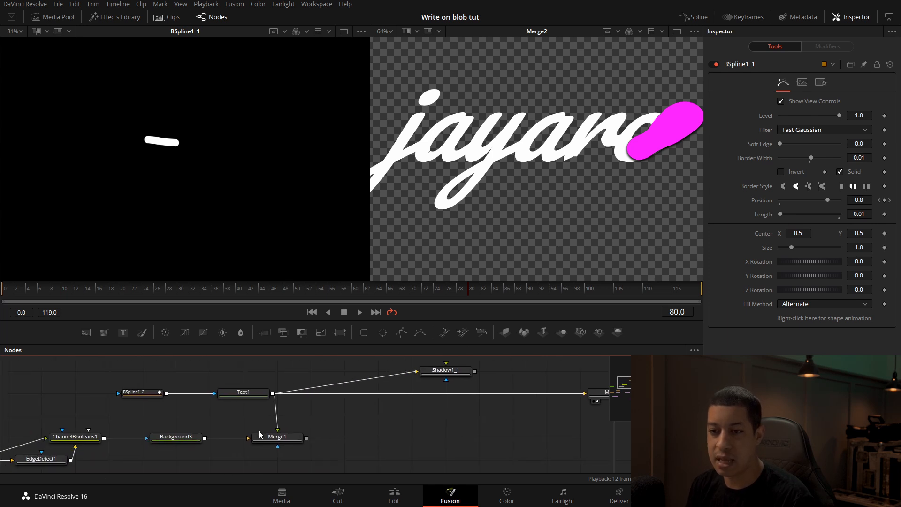
left_click_drag(267, 368, 276, 399)
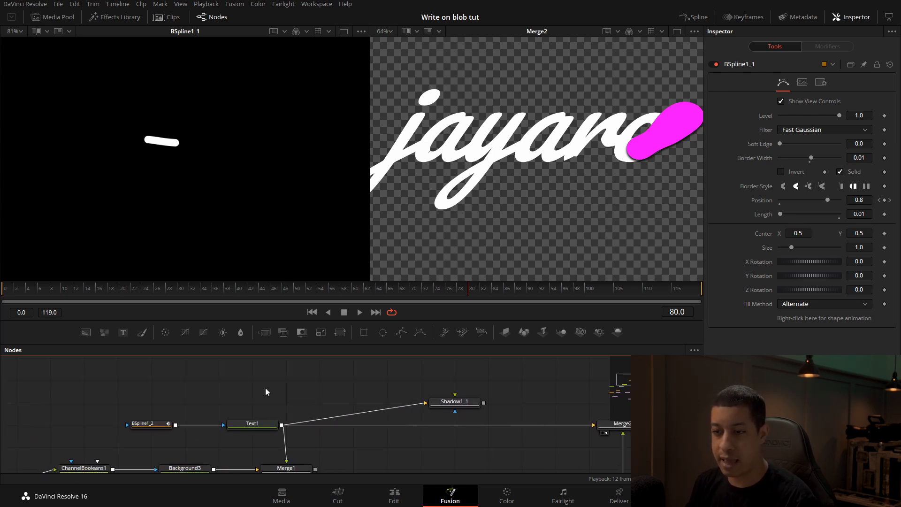
key("ctrl+v")
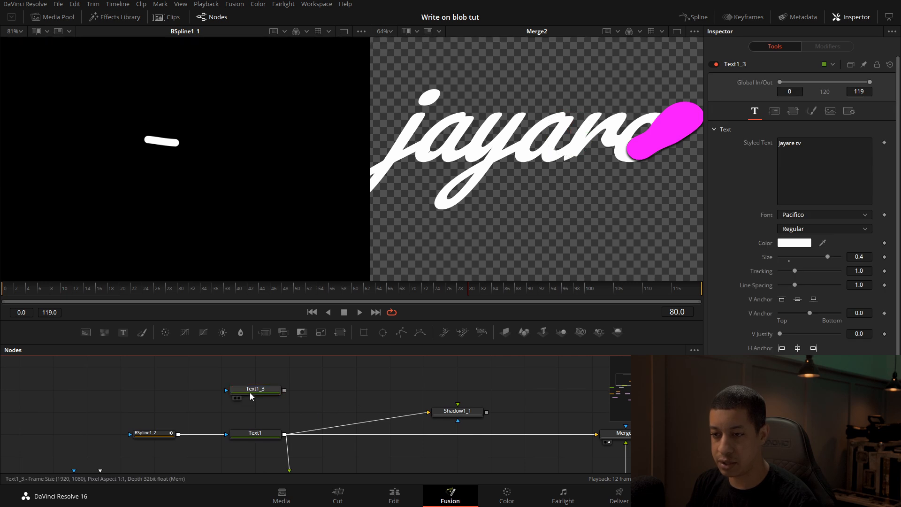
left_click(251, 389)
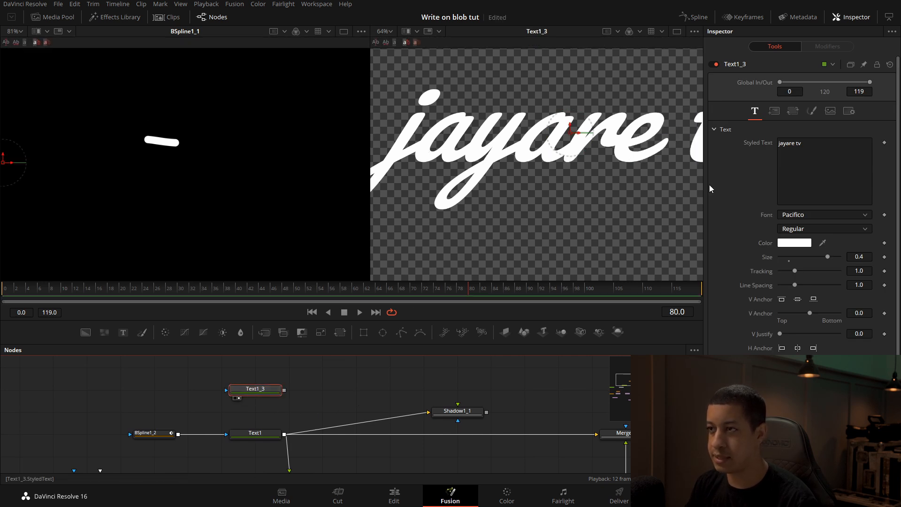
scroll(578, 164, "down", 5)
scroll(511, 157, "up", 6)
scroll(523, 161, "down", 1)
scroll(601, 188, "right", 3)
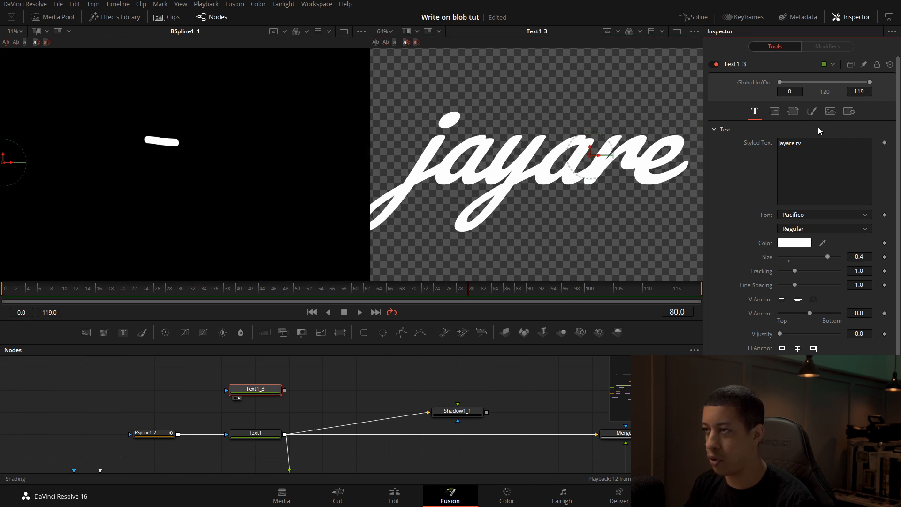
Enable shading element 2, the red outline, on the pasted text node.
left_click(811, 111)
left_click(809, 142)
left_click(797, 161)
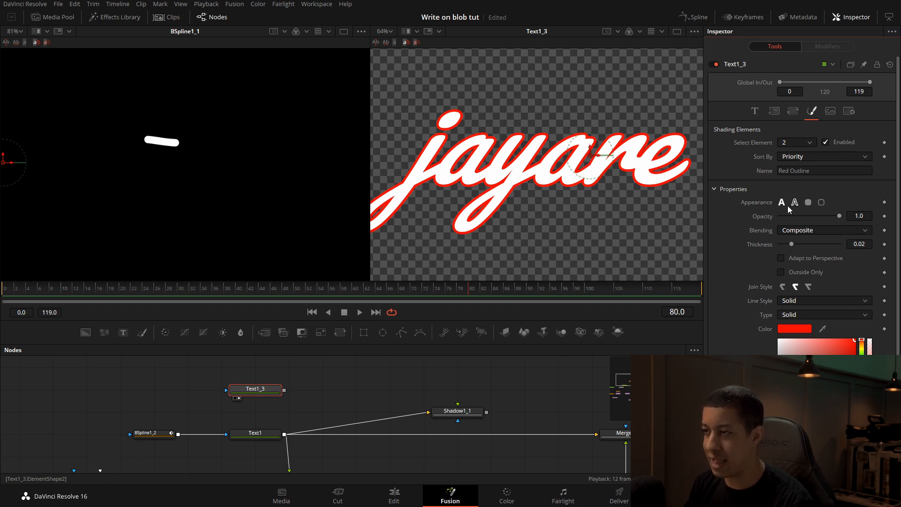
Disable shading element 1, the white solid fill, on the pasted text and examine the overlapping outlines.
left_click(809, 142)
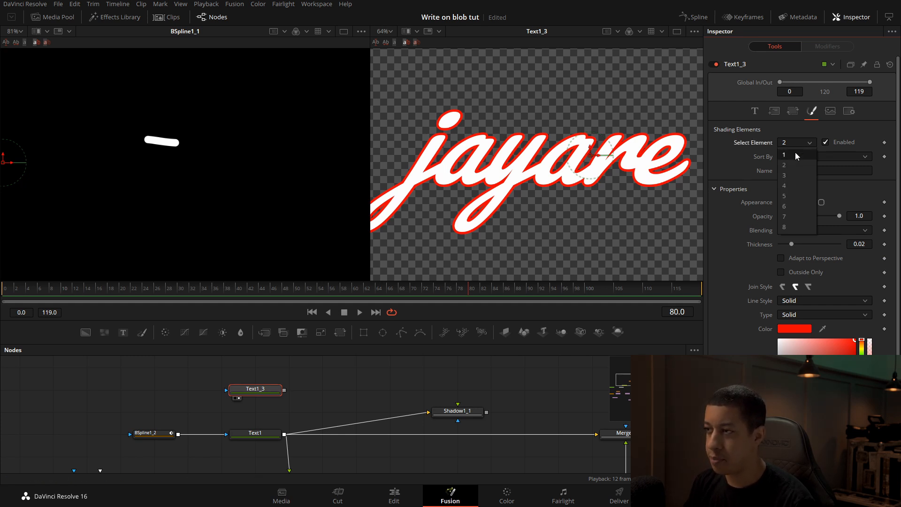
left_click(797, 152)
left_click(824, 143)
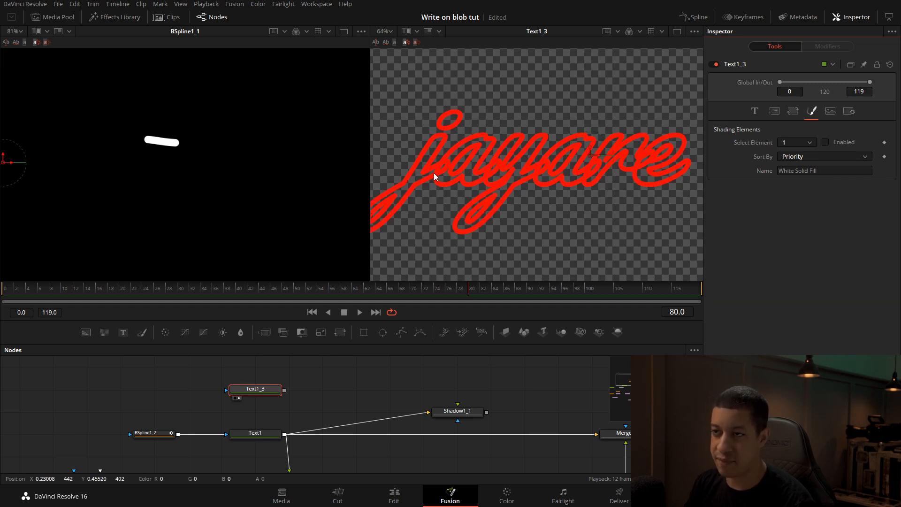
scroll(492, 183, "up", 2)
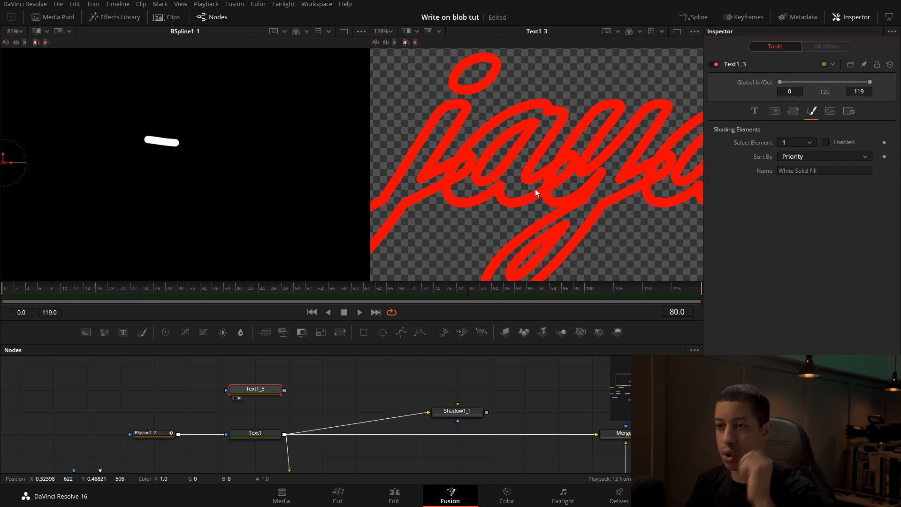
Show Text1_2 and EdgeDetect1 in the viewer to compare the plain text with its detected edges.
left_click_drag(447, 365, 643, 330)
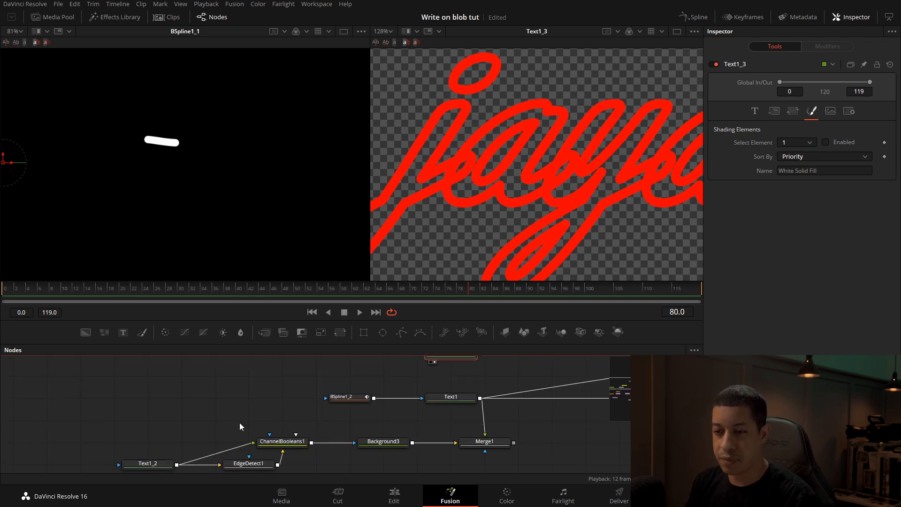
left_click_drag(225, 425, 448, 379)
key("2")
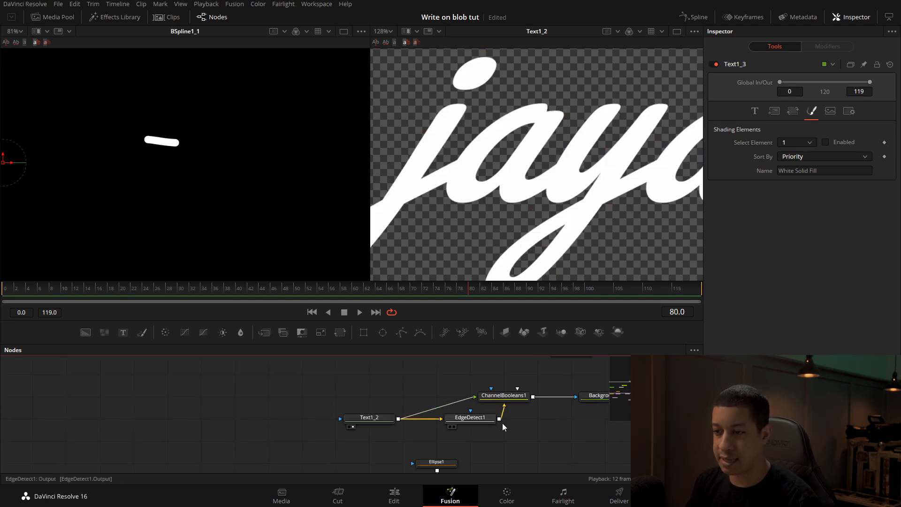
left_click_drag(535, 431, 494, 426)
left_click_drag(428, 413, 511, 130)
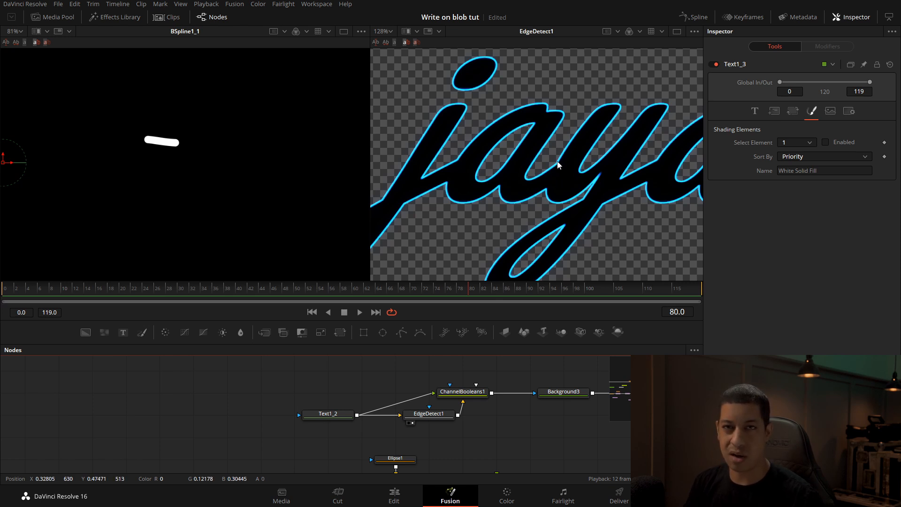
Try EdgeDetect1 with Edge Mask Overlay on and compare the result with its source text node, Text1_2.
left_click(428, 413)
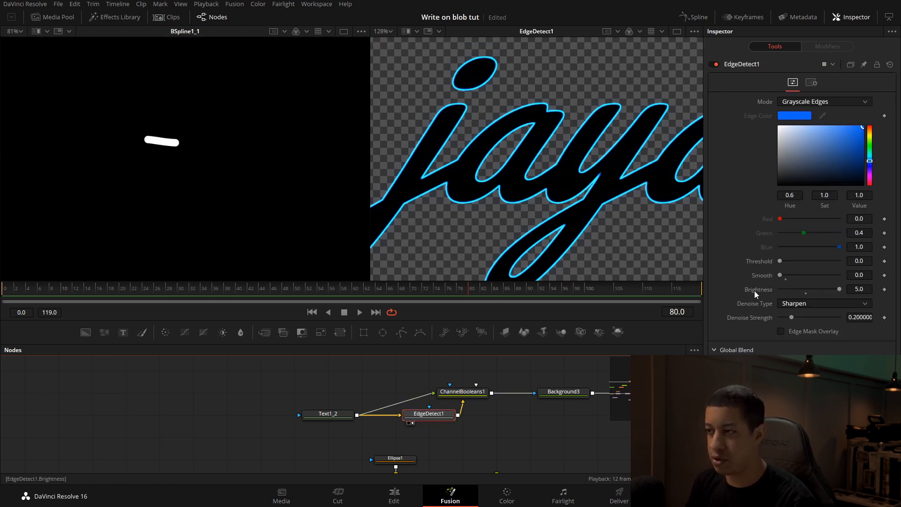
left_click(802, 333)
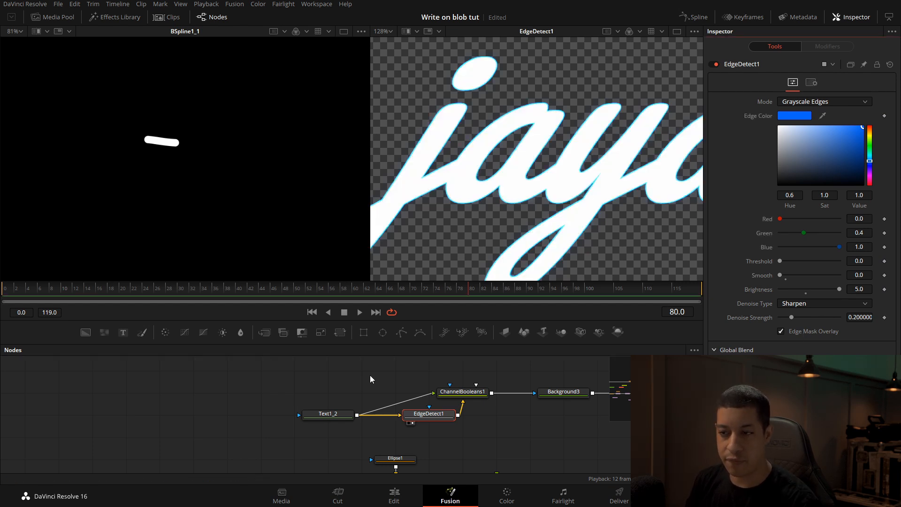
left_click(334, 415)
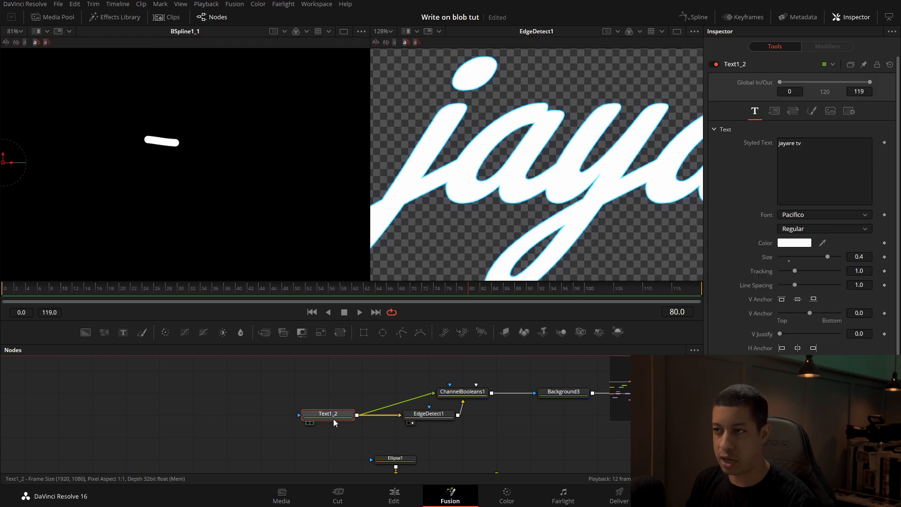
left_click(448, 417)
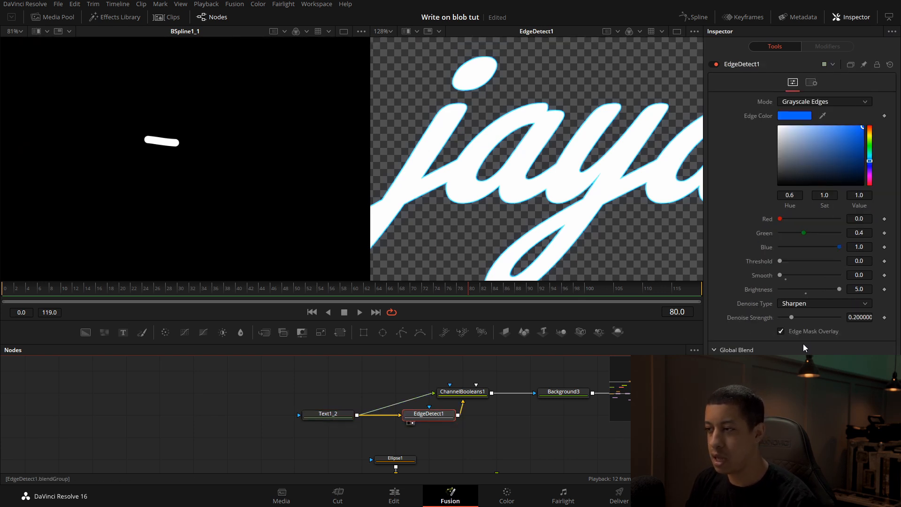
Show ChannelBooleans1 in the viewer and check its Subtract settings along with its two inputs, EdgeDetect1 and Text1_2.
left_click(471, 395)
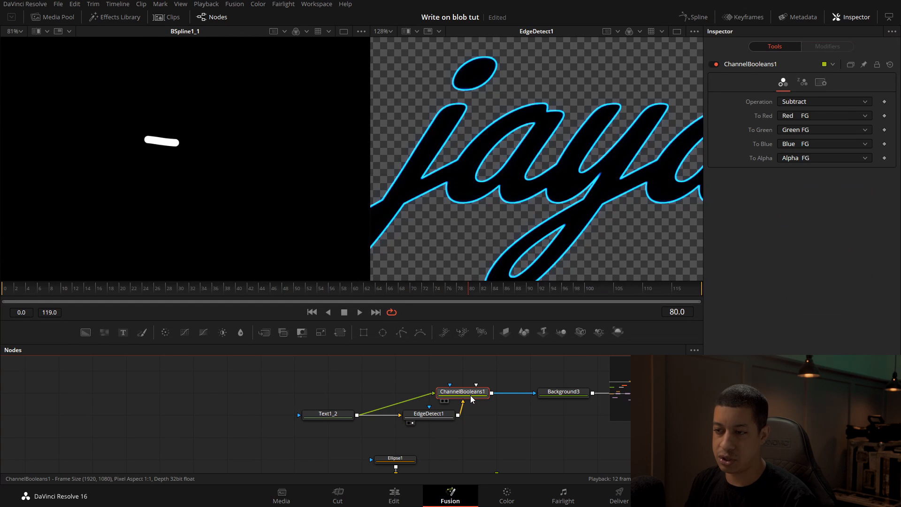
key("2")
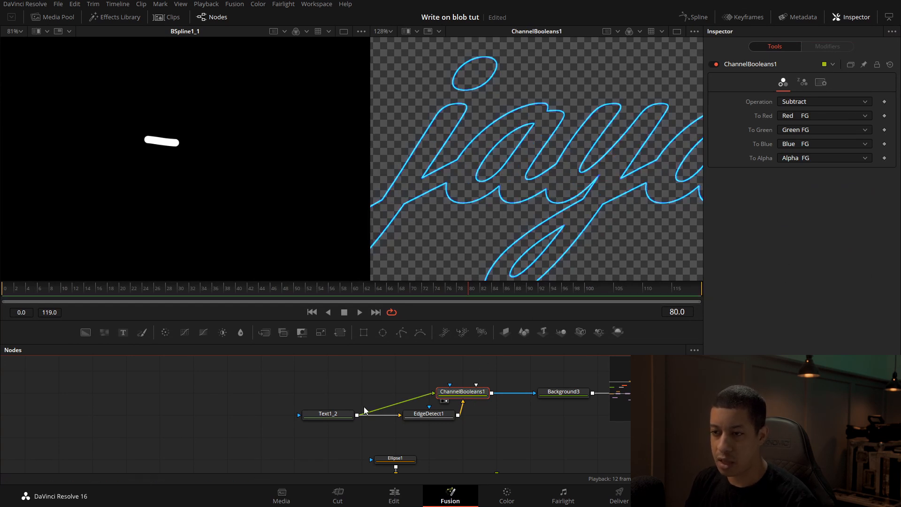
left_click(427, 416)
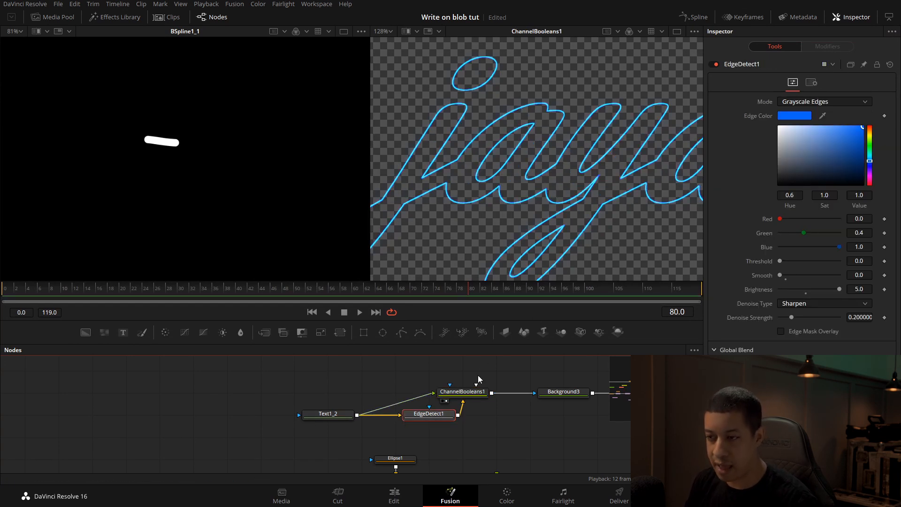
left_click(335, 417)
left_click(468, 399)
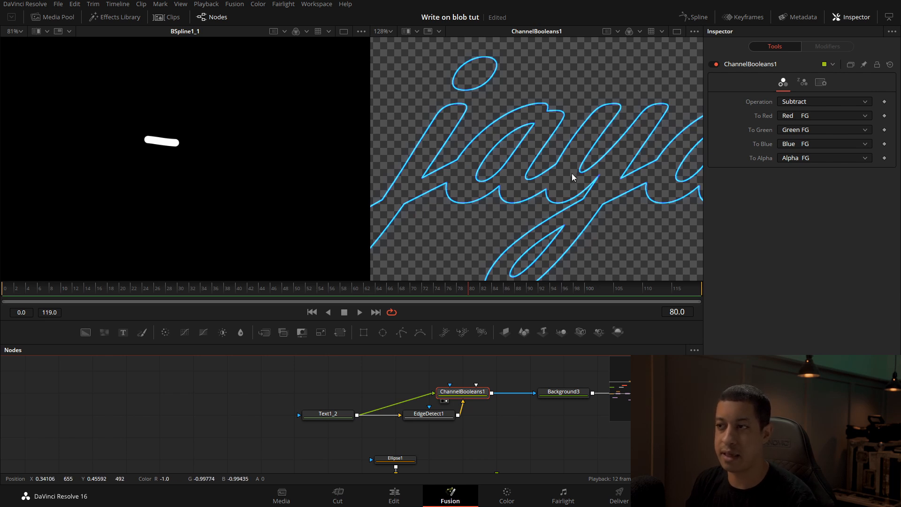
Examine the ChannelBooleans1 outline over the whole text and up close for color fringes along the letter edges.
scroll(572, 177, "down", 7)
scroll(610, 173, "up", 1)
scroll(608, 235, "up", 3)
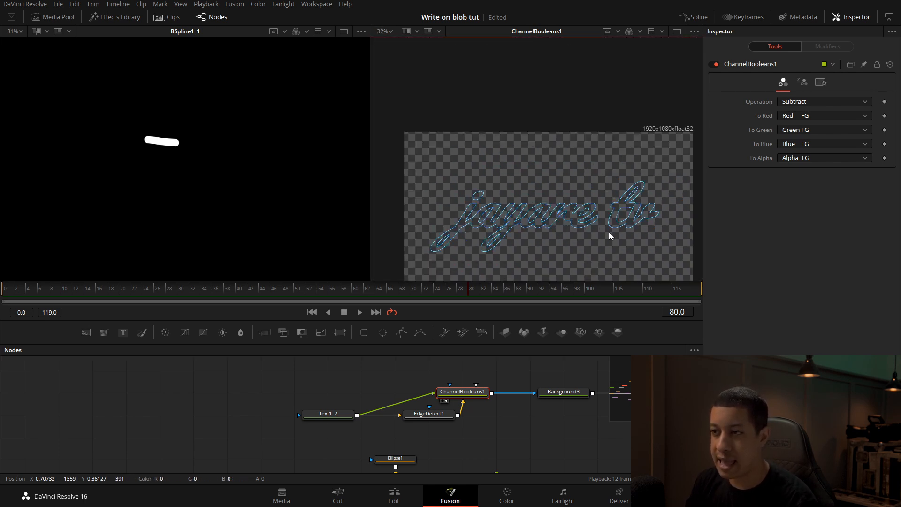
scroll(609, 236, "up", 8)
scroll(532, 172, "up", 1)
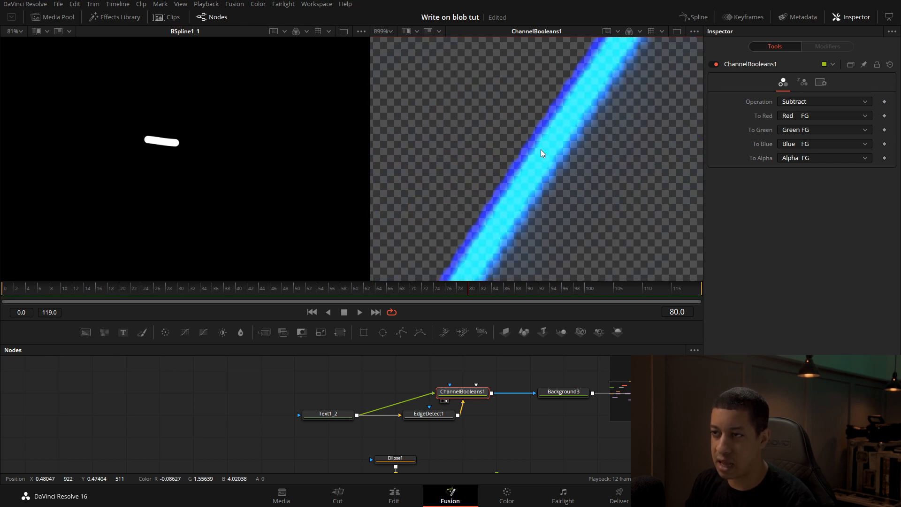
scroll(558, 154, "down", 4)
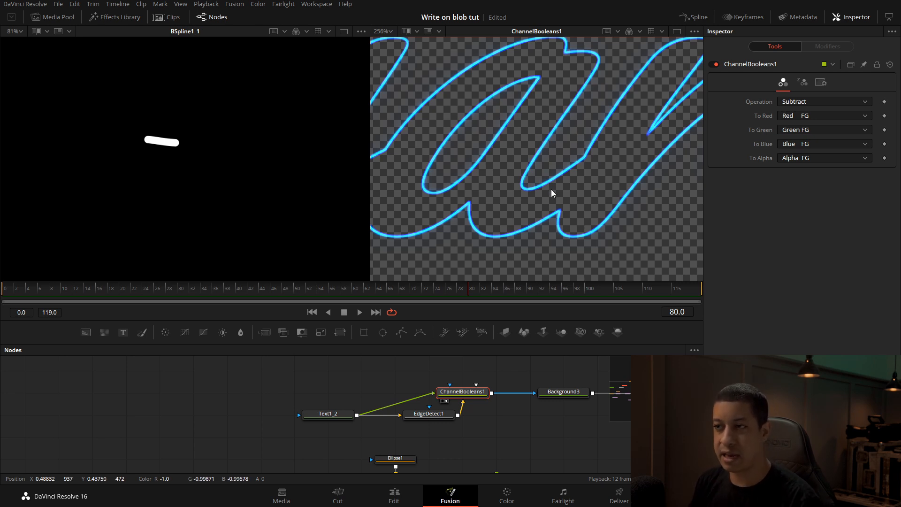
scroll(544, 146, "up", 5)
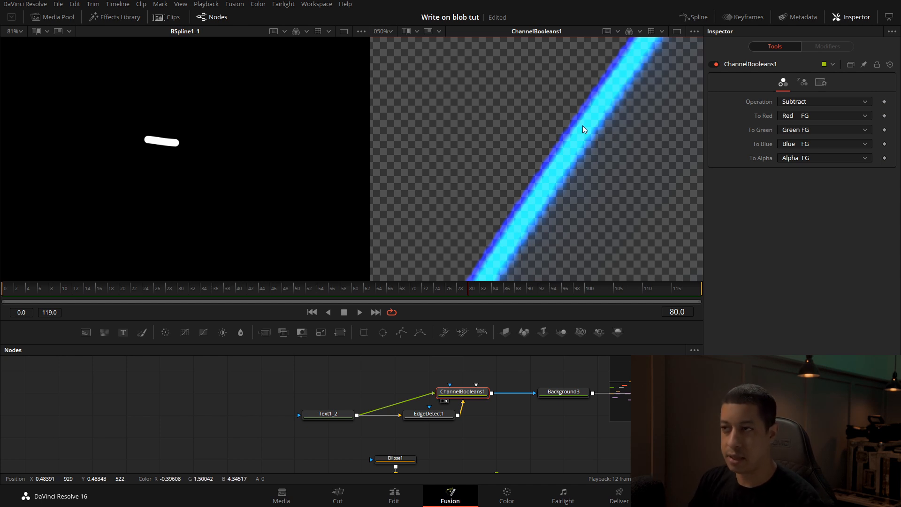
scroll(574, 182, "down", 5)
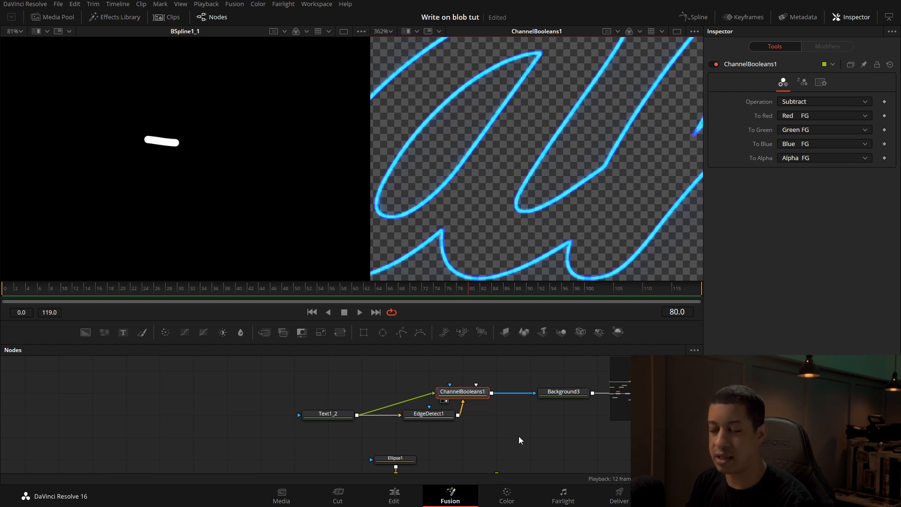
Show Background3, which is masked by ChannelBooleans1, in the viewer.
left_click_drag(484, 398, 433, 396)
key("2")
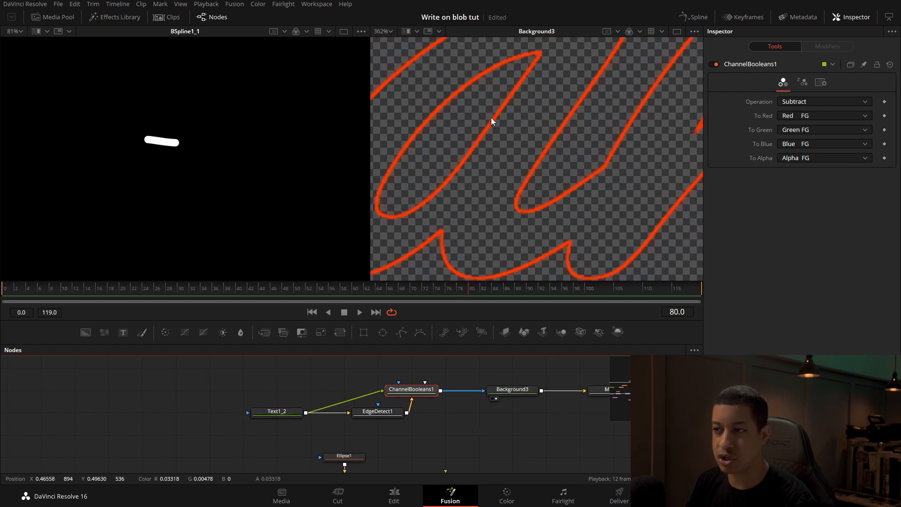
Examine the red-orange Background3 outline up close along the letter edges.
scroll(539, 143, "up", 5)
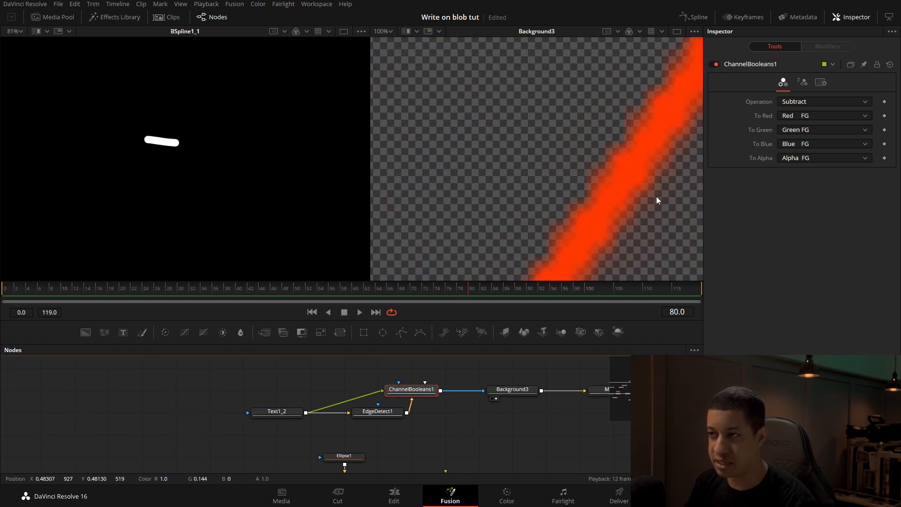
scroll(631, 183, "down", 5)
left_click_drag(637, 201, 483, 120)
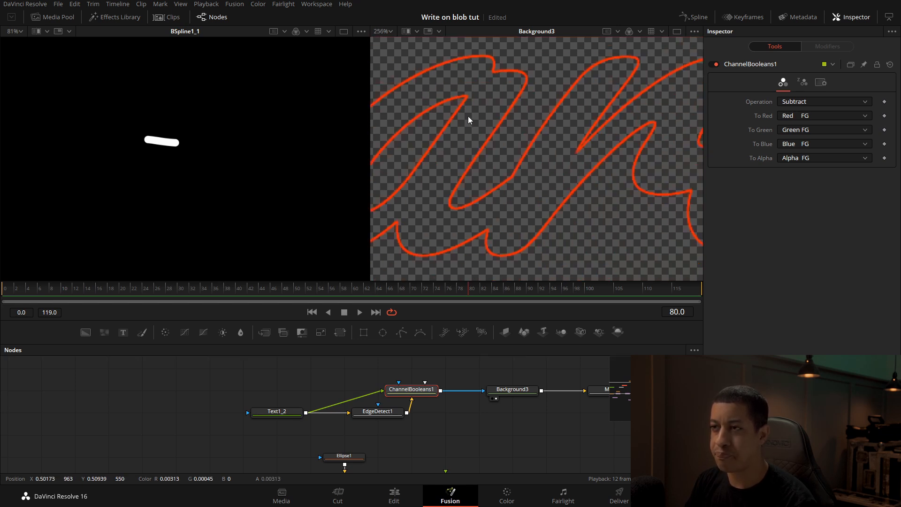
left_click_drag(514, 400, 427, 404)
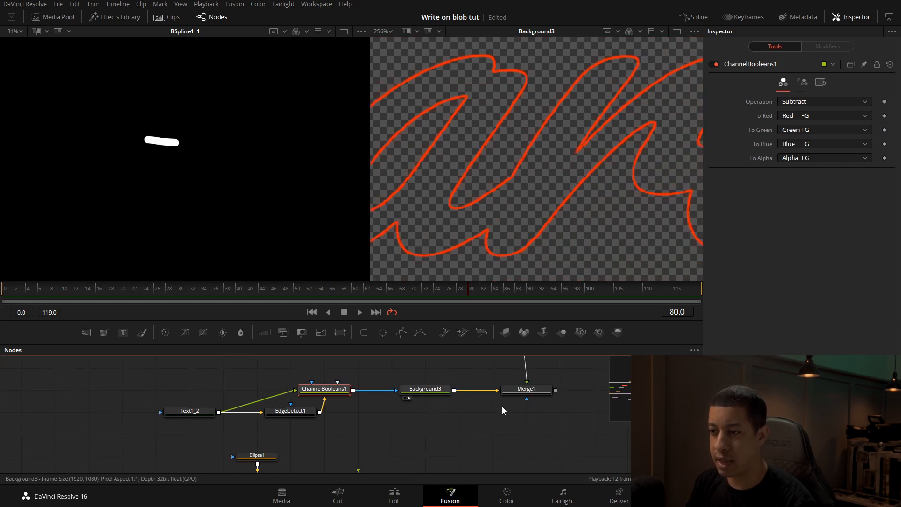
Check Background3's solid color settings and trace its connection through Merge1, together with Text1, to Merge2.
left_click(426, 391)
scroll(528, 393, "up", 2)
left_click_drag(512, 411, 338, 417)
scroll(380, 394, "down", 3)
left_click_drag(255, 427, 379, 424)
scroll(258, 413, "up", 2)
left_click_drag(254, 433, 536, 388)
scroll(488, 159, "down", 8)
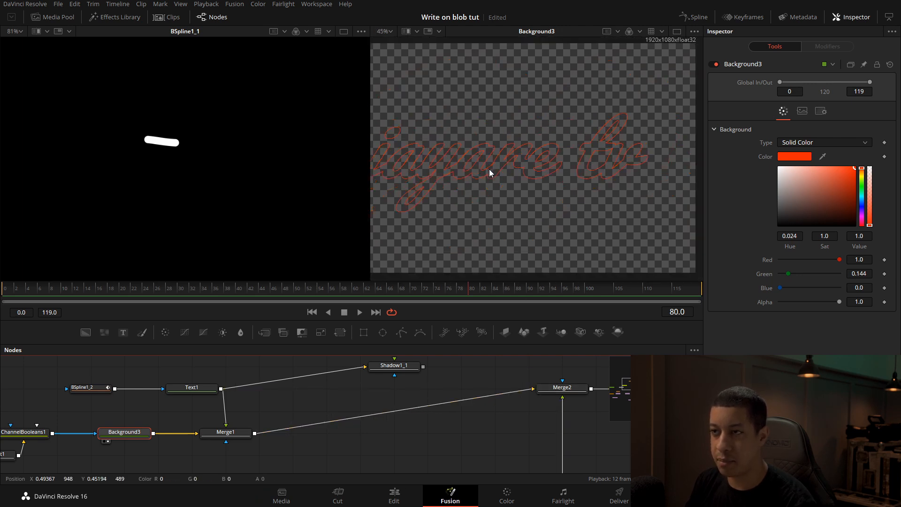
Move to frame 34 and show Merge1 in the viewer to inspect the partly written text over its outline.
left_click_drag(235, 287, 178, 287)
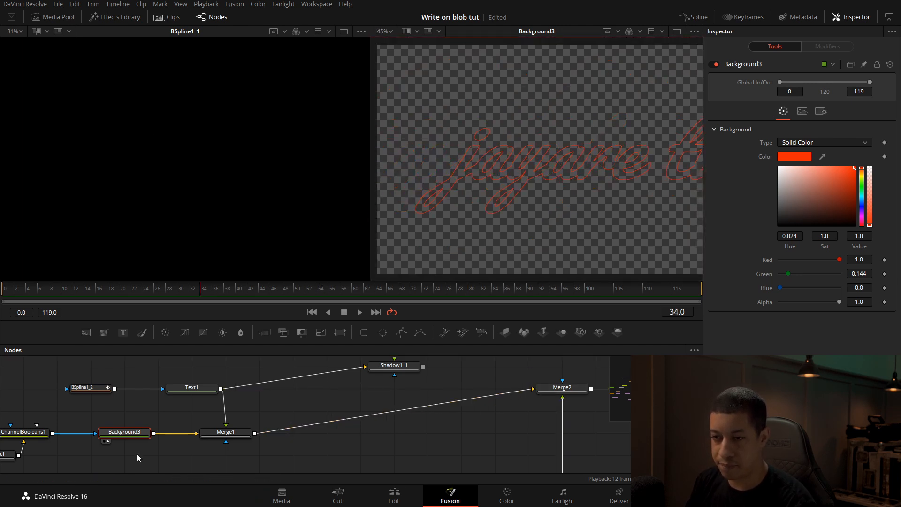
left_click(209, 441)
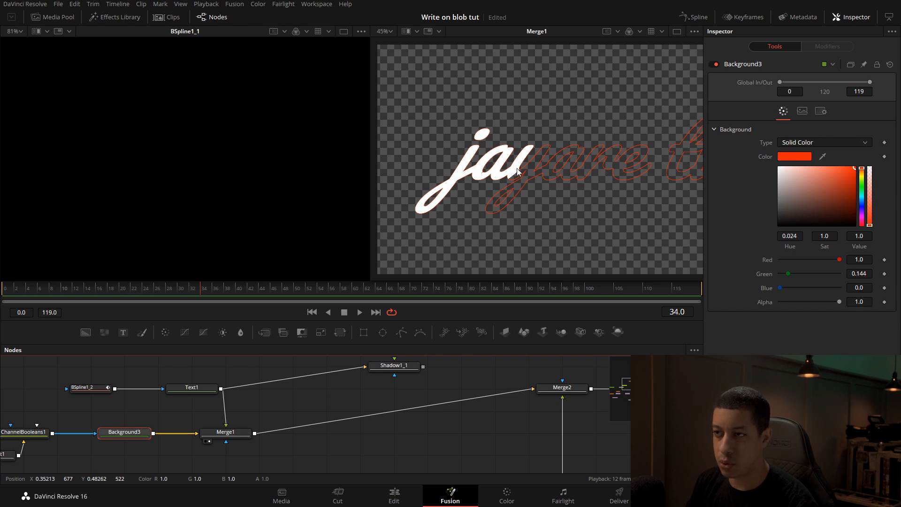
scroll(517, 170, "up", 3)
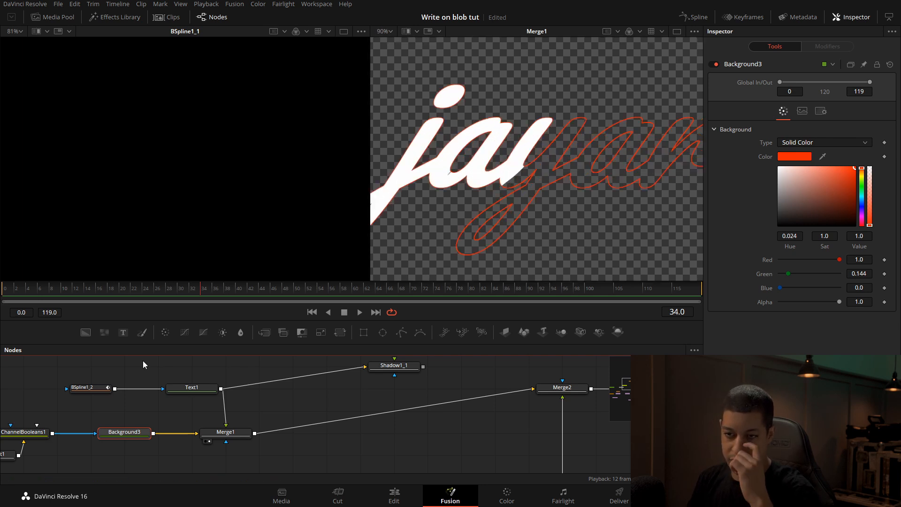
Select BSpline1_2 and play the Merge1 animation to check how its Length reveals the text inside the outline.
left_click(85, 391)
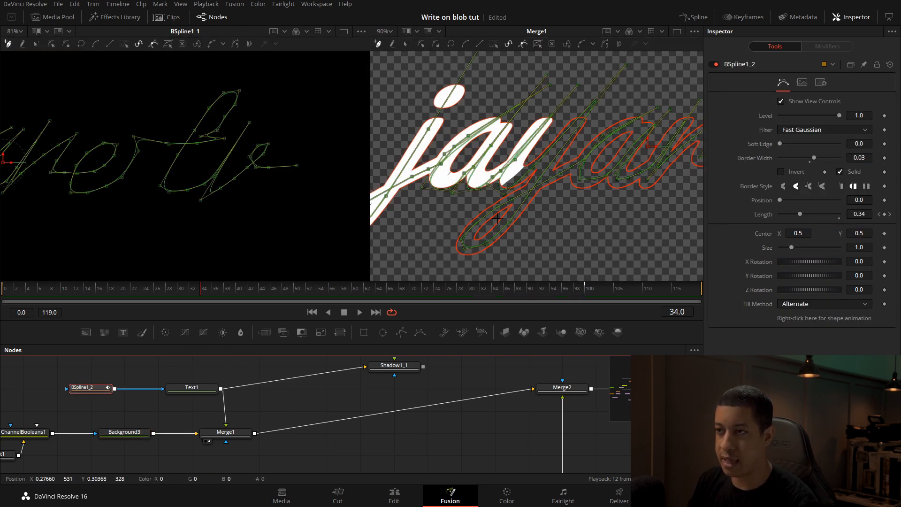
key("space")
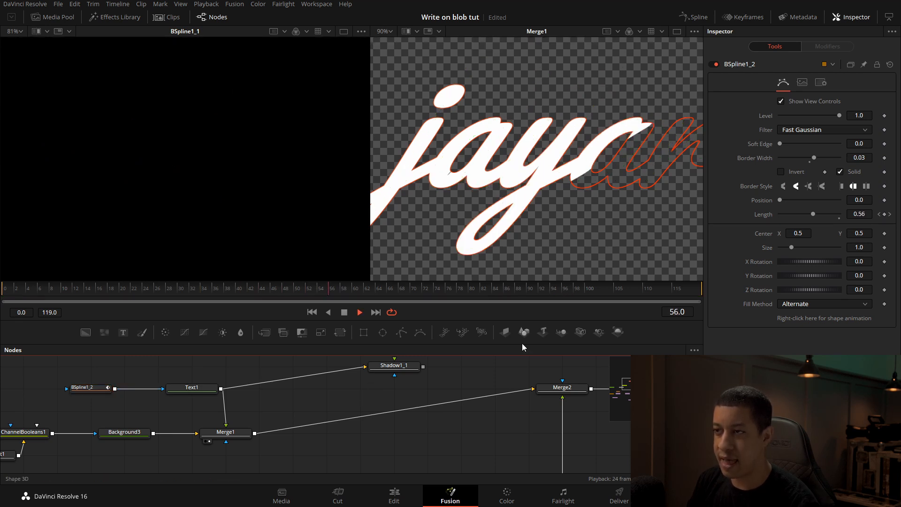
key("space")
left_click_drag(360, 294, 250, 304)
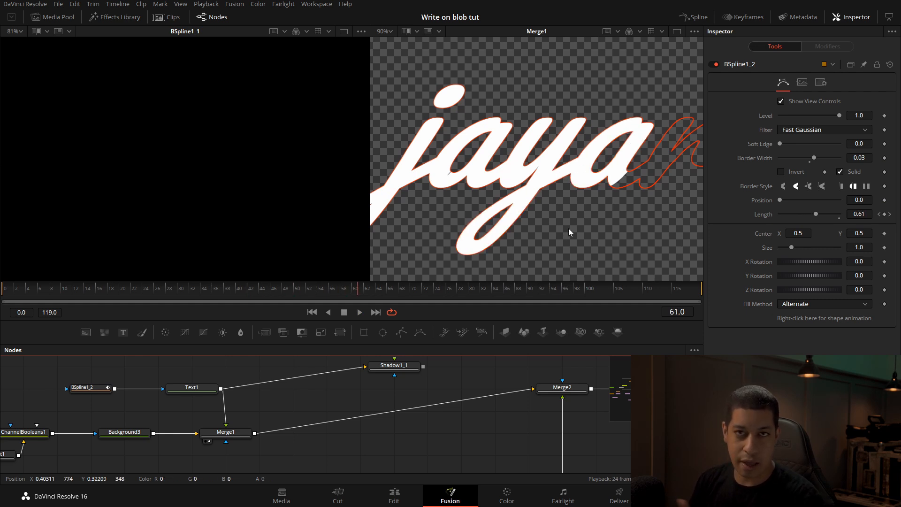
Show Merge2 in a single enlarged viewer and play the blob write-on with the outline from frame 0.
left_click_drag(578, 392, 519, 189)
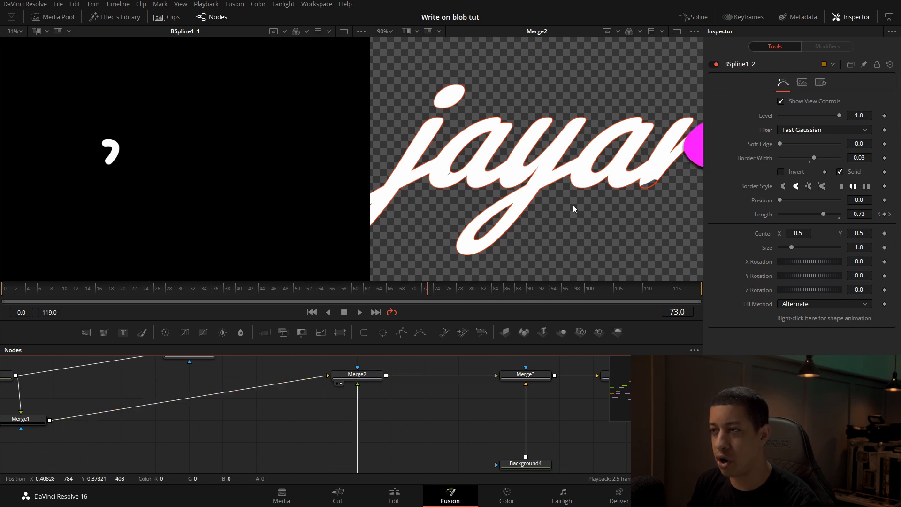
scroll(573, 209, "down", 5)
key("Home")
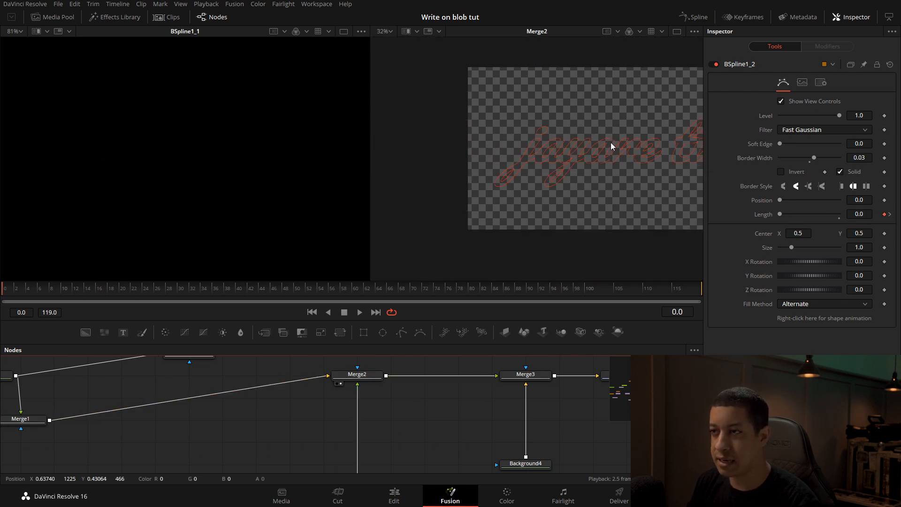
scroll(638, 162, "up", 4)
left_click(673, 31)
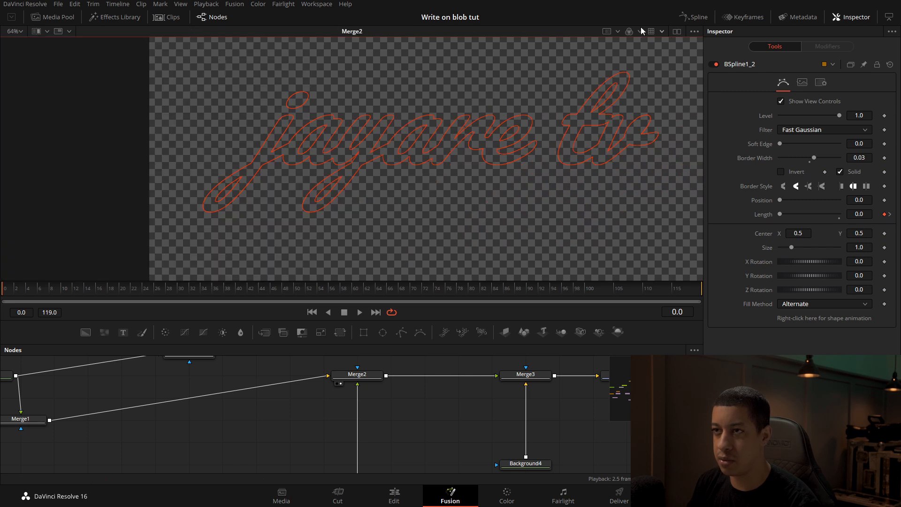
key("space")
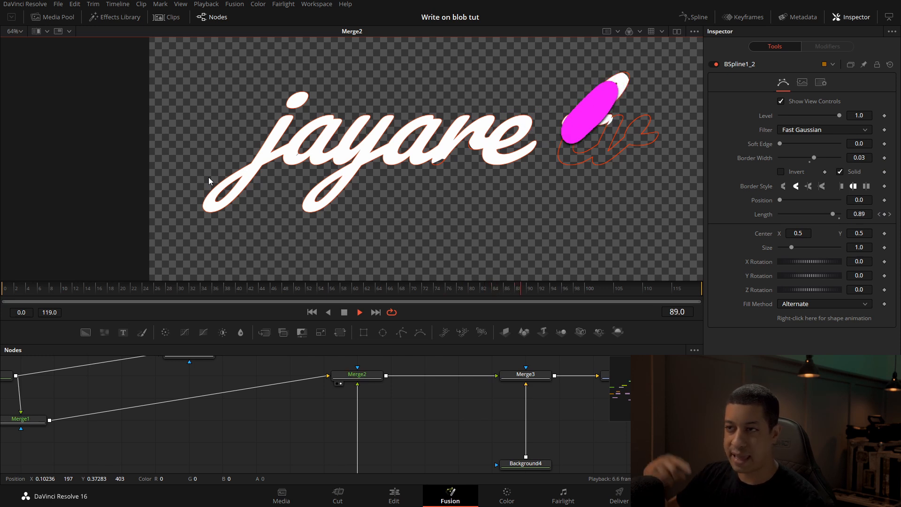
key("space")
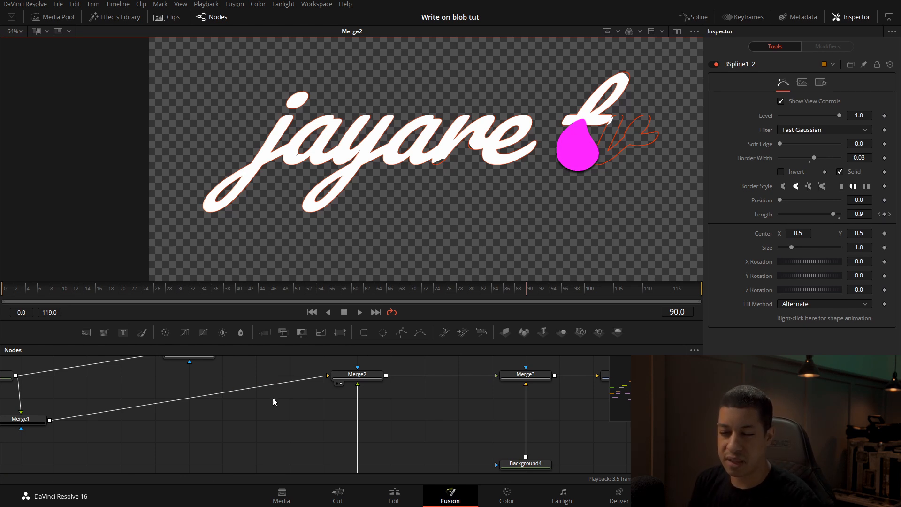
Connect Text1 directly to Merge2's background input to bypass Merge1, preview the animation from the start and save the project.
left_click_drag(77, 382, 128, 404)
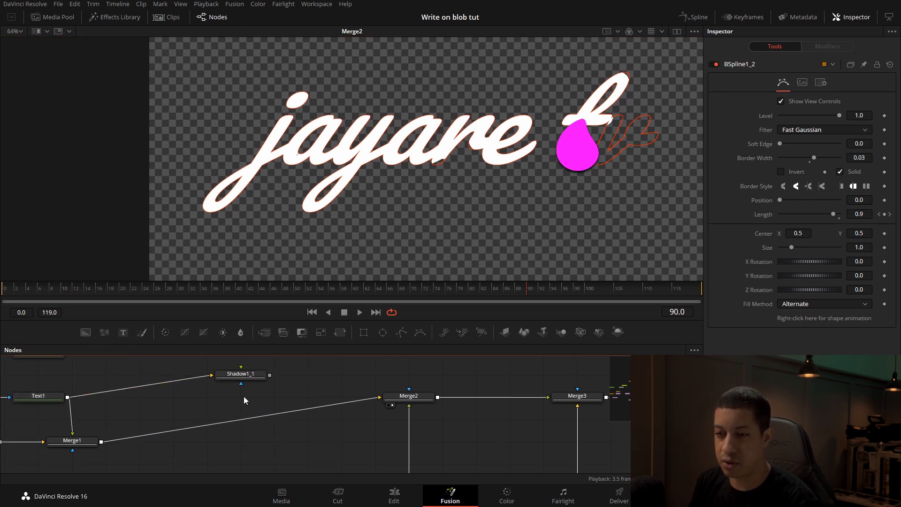
left_click_drag(68, 401, 379, 396)
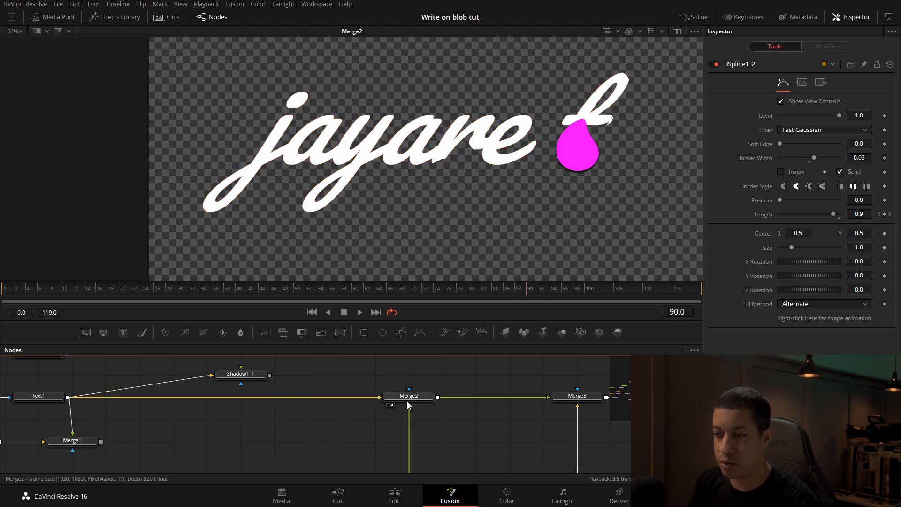
left_click_drag(64, 285, 2, 284)
key("space")
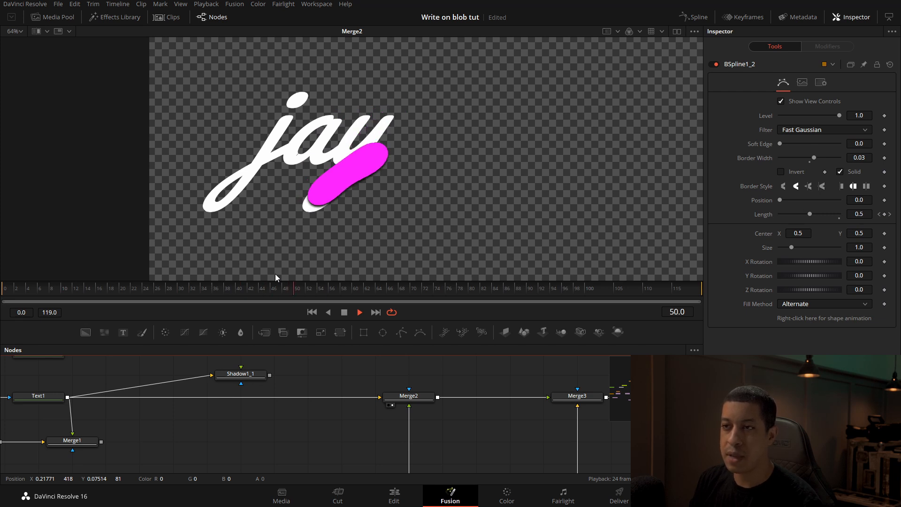
key("space")
key("ctrl+s")
Show Merge3 in the viewer and examine the text and blob over the purple background up close.
left_click_drag(484, 383, 304, 374)
left_click_drag(428, 415, 429, 400)
left_click_drag(448, 167, 465, 165)
scroll(465, 141, "down", 2)
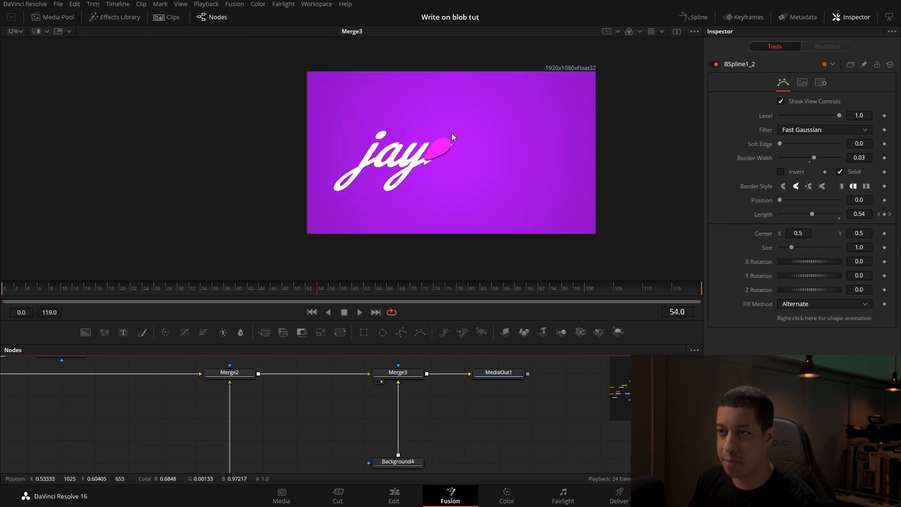
scroll(382, 197, "up", 1)
left_click_drag(395, 210, 428, 179)
scroll(429, 179, "up", 1)
scroll(429, 181, "up", 2)
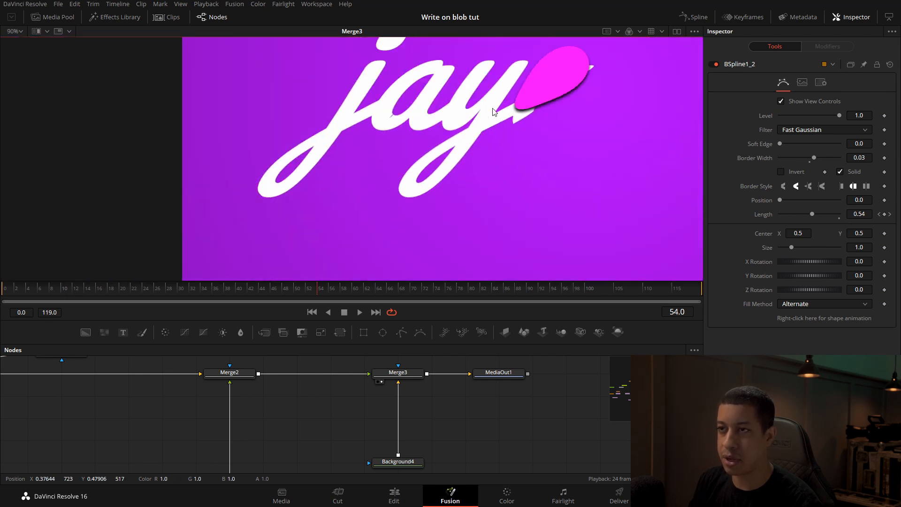
Play the Merge3 composite to check the write-on over the purple background, keeping the text framed.
key("space")
scroll(554, 162, "down", 1)
left_click_drag(555, 162, 426, 172)
key("space")
Connect Shadow1_1 to Merge2's background input and play the text's drop shadow result from near the start.
left_click_drag(157, 430, 207, 448)
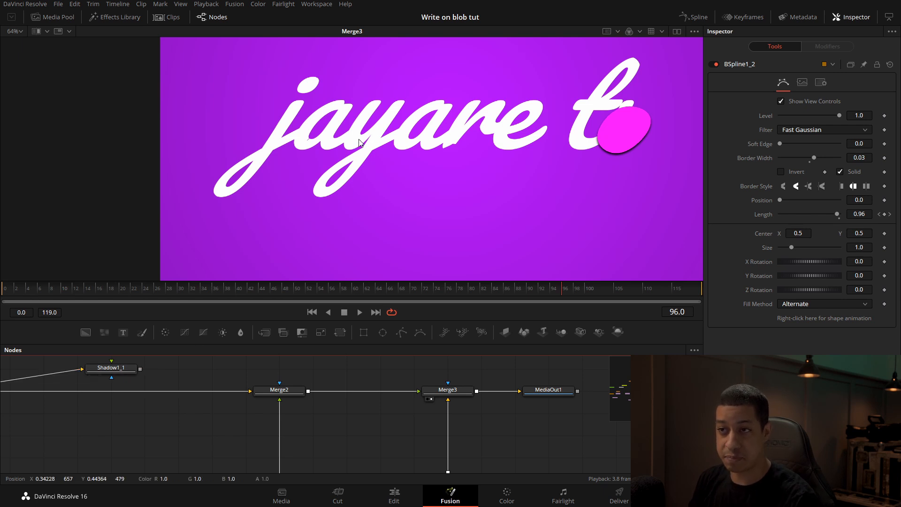
left_click_drag(140, 369, 157, 373)
left_click_drag(246, 394, 247, 394)
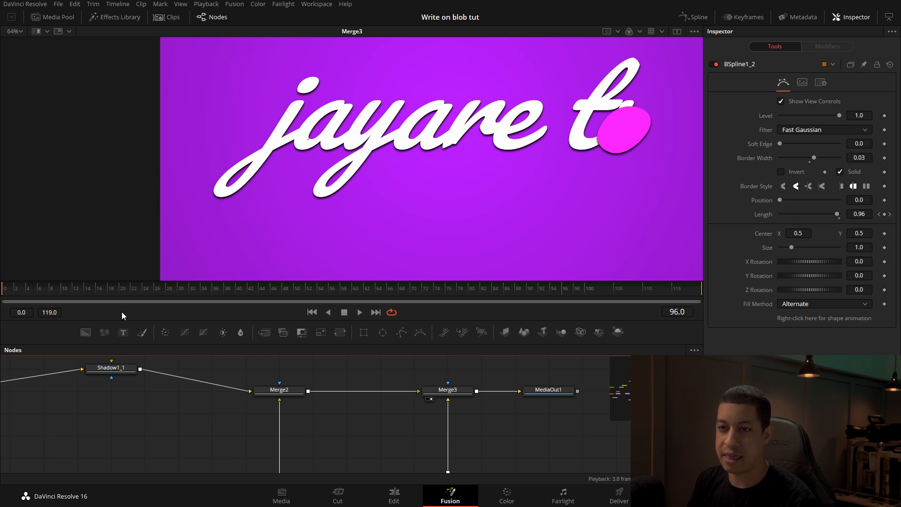
left_click(11, 288)
key("space")
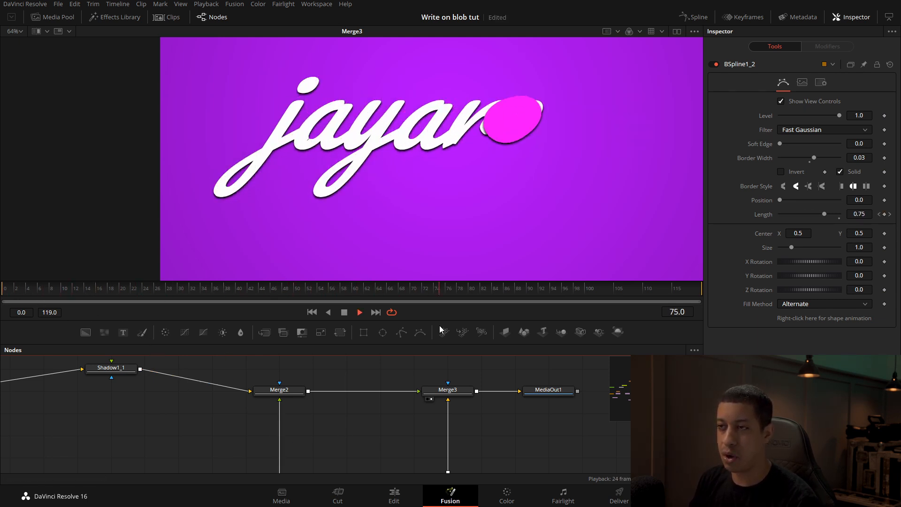
Select Background4 and check its Type and Gradient Type settings for the purple backdrop.
left_click_drag(528, 219, 459, 217)
left_click_drag(486, 456, 451, 383)
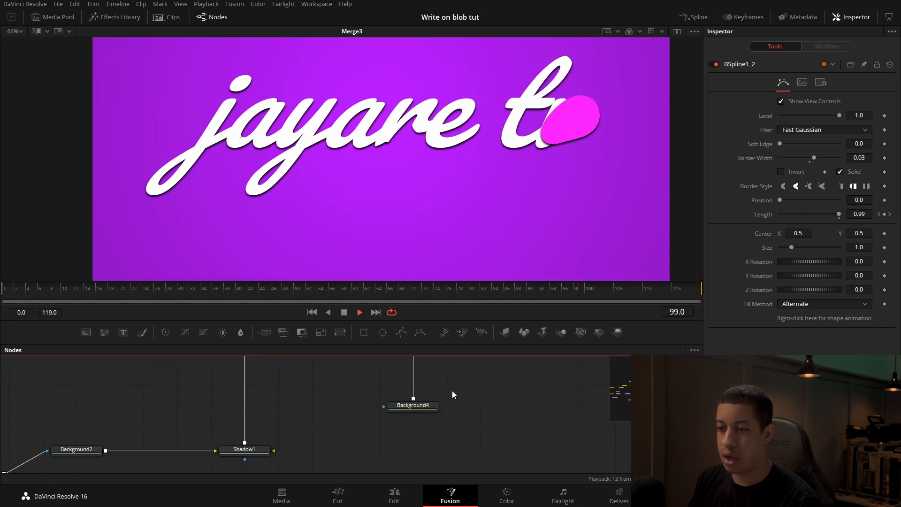
left_click(436, 405)
scroll(473, 170, "down", 2)
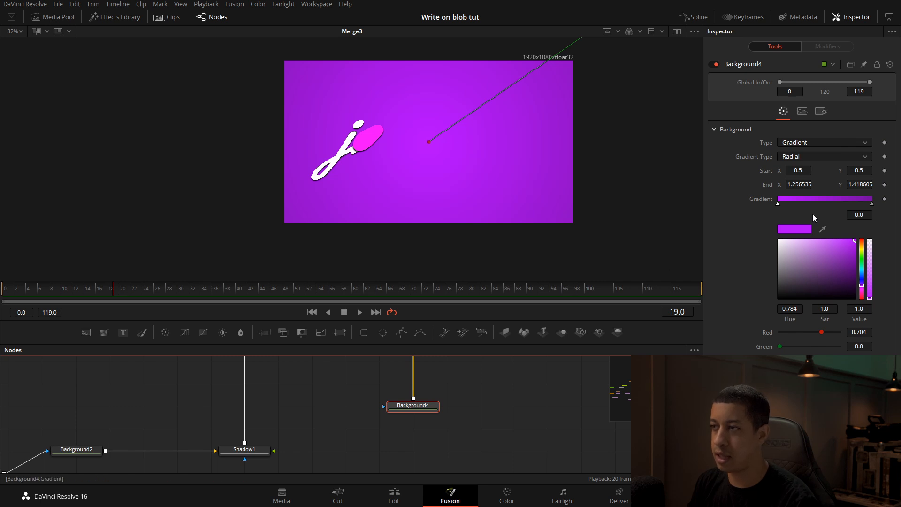
left_click(816, 146)
left_click(798, 196)
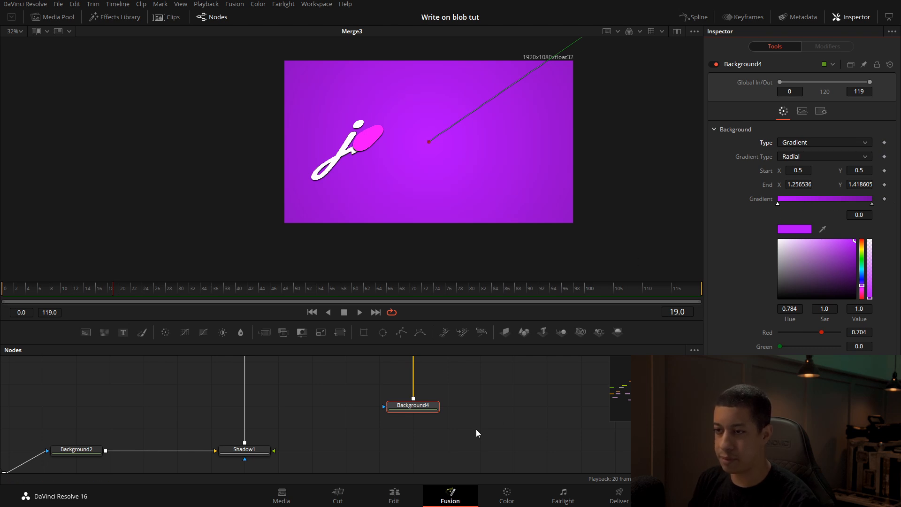
Add a new Background node beside Background4, show it in the viewer and set it to a Radial Gradient.
left_click_drag(86, 333, 518, 411)
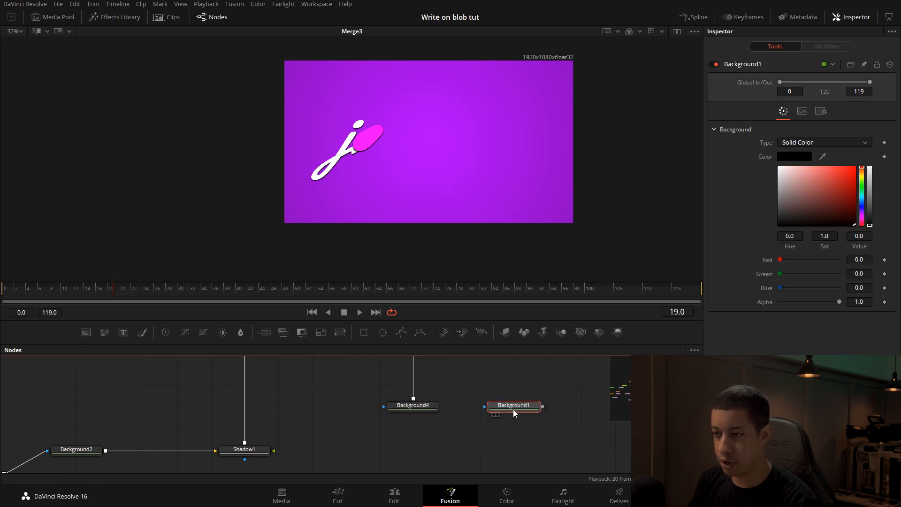
key("1")
left_click(817, 142)
left_click(800, 195)
left_click(819, 158)
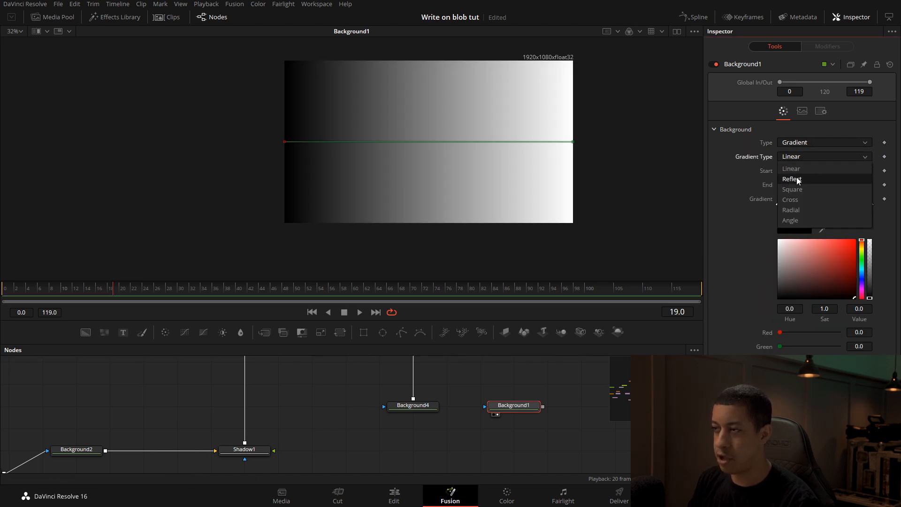
left_click(814, 210)
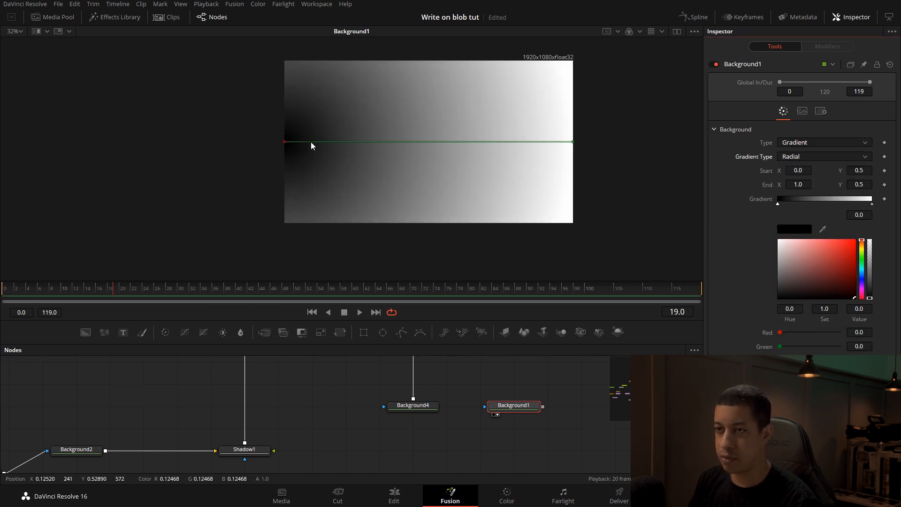
Set the new gradient's start to X 0.581, Y 0.5 and its end to about X 1.04, Y 1.03.
left_click_drag(284, 143, 423, 143)
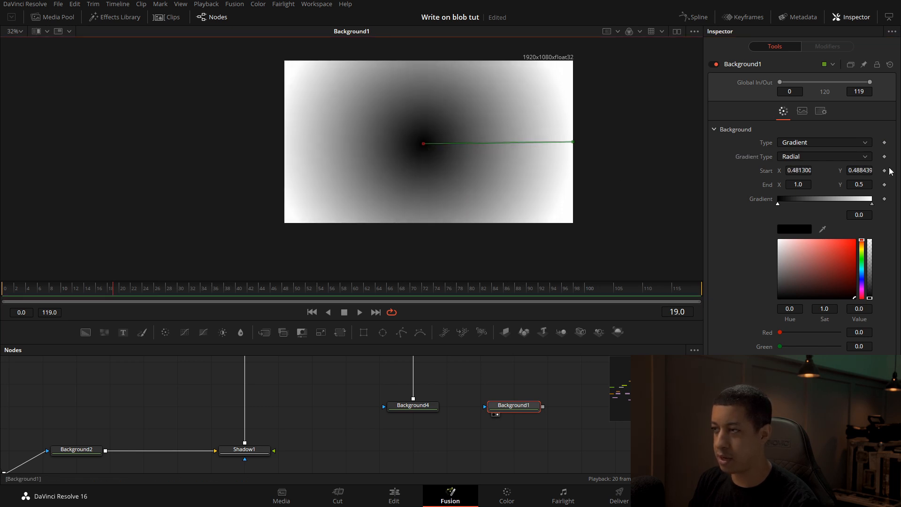
key("Tab")
type(".5")
key("Tab")
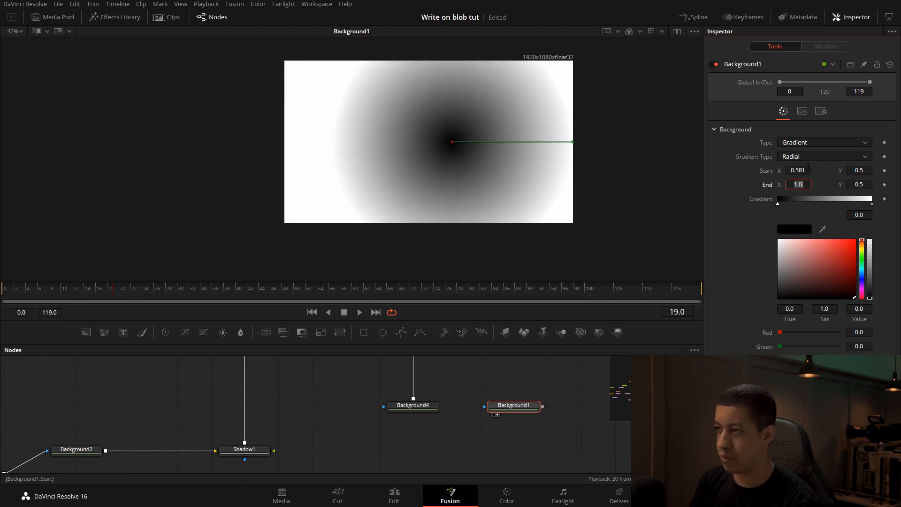
left_click_drag(576, 144, 584, 57)
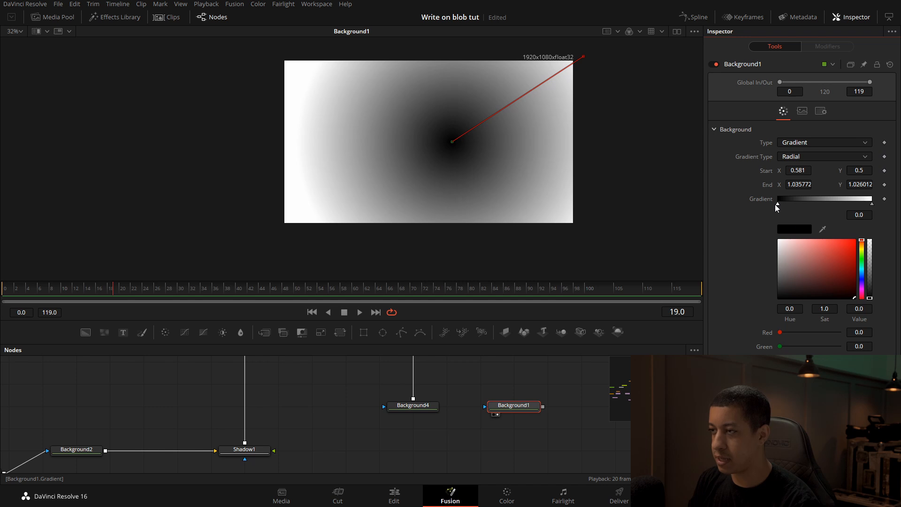
Color the gradient's start stop blue with hue 0.592 and its end stop a muted light blue.
mouse_move(863, 288)
left_mouse_down()
mouse_move(863, 272)
mouse_move(891, 246)
left_mouse_up()
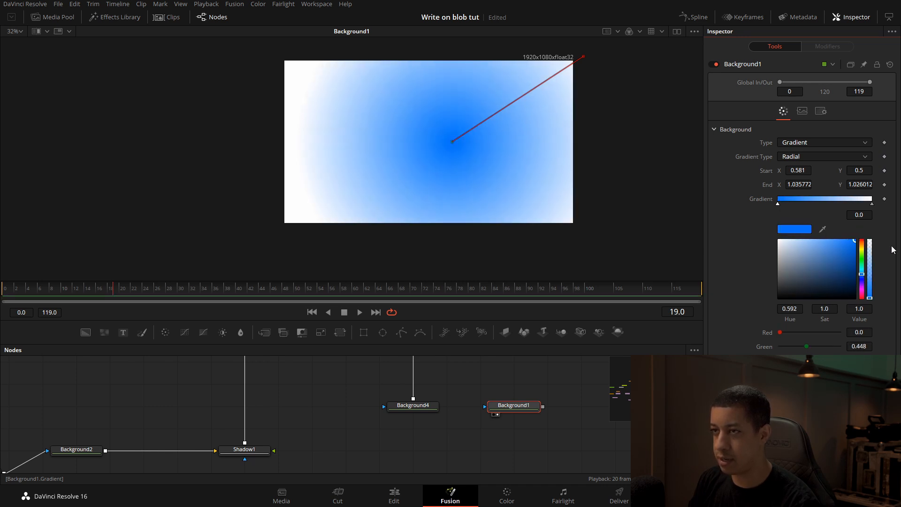
left_click(872, 205)
mouse_move(853, 248)
left_mouse_down()
mouse_move(823, 241)
mouse_move(804, 254)
left_mouse_up()
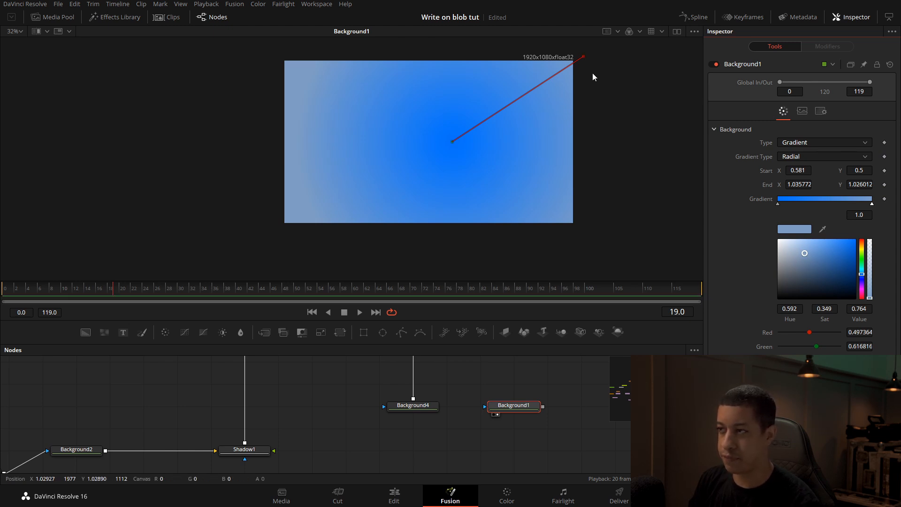
Swap the two gradient stops and set the center stop to a blue with saturation 0.711 and value 0.945.
mouse_move(777, 205)
left_mouse_down()
mouse_move(838, 207)
mouse_move(777, 205)
left_mouse_up()
left_click_drag(839, 205, 871, 205)
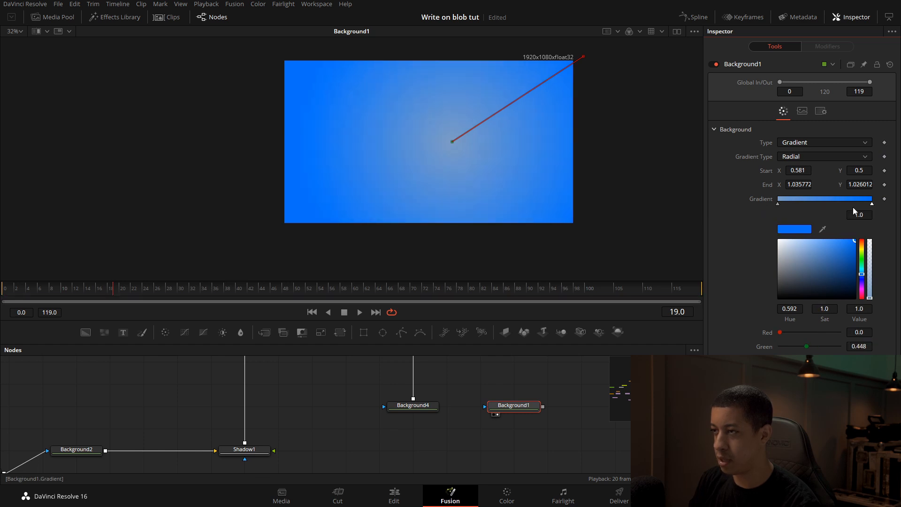
left_click(777, 204)
left_click(826, 244)
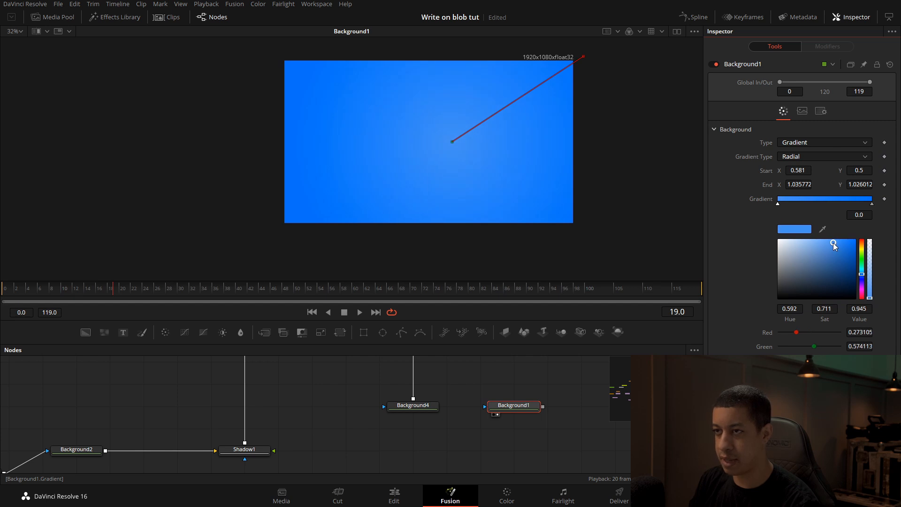
Move the gradient's start to about X 0.51, Y 0.52 and delete the new Background node.
left_click_drag(452, 142, 434, 139)
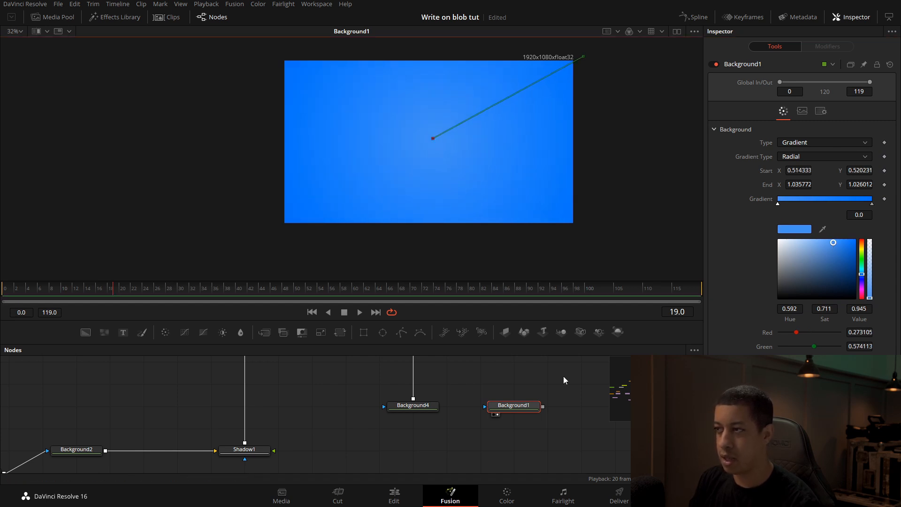
key("Delete")
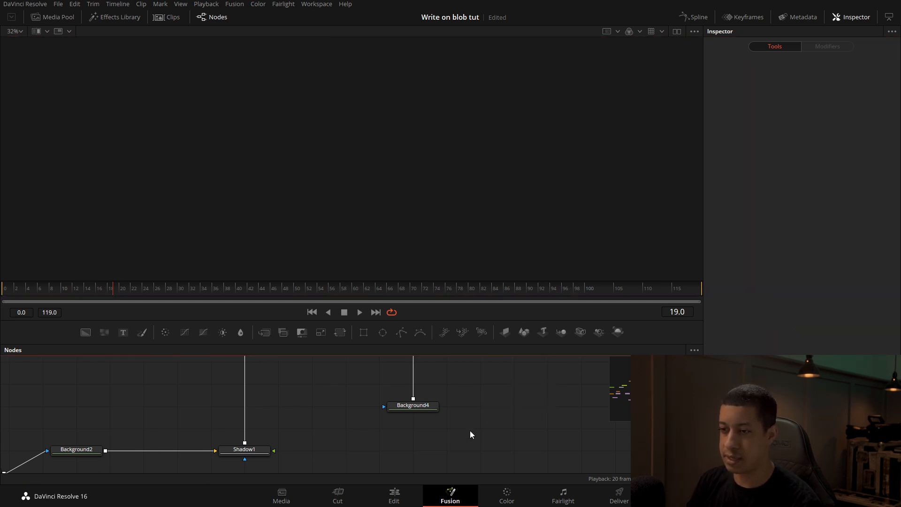